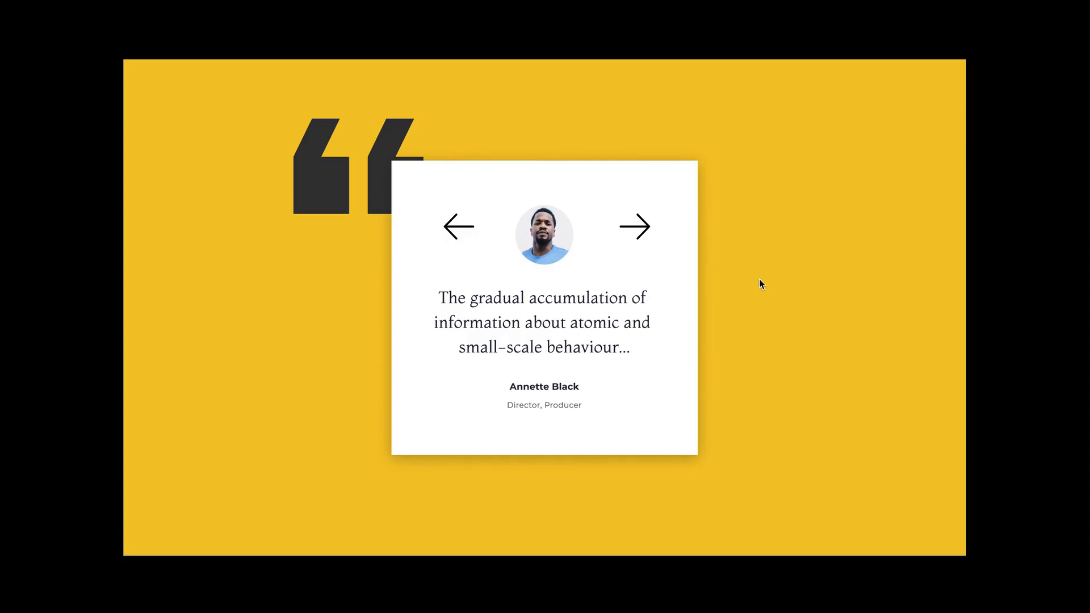
# Step: Preview the finished testimonial slider by paging forward and back through its animated cards
pyautogui.click(650, 235)
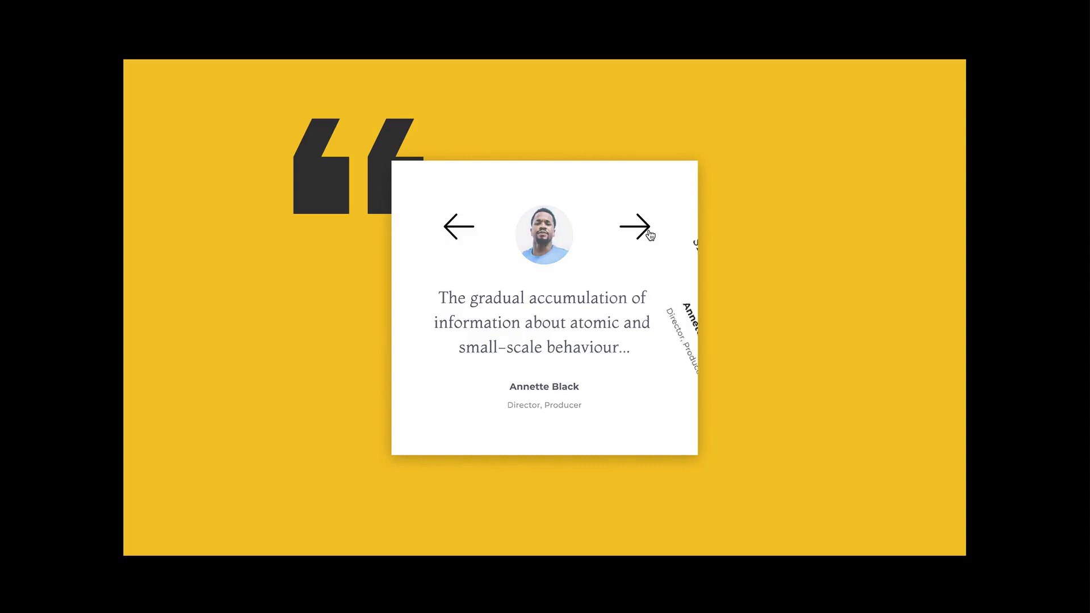
pyautogui.click(650, 234)
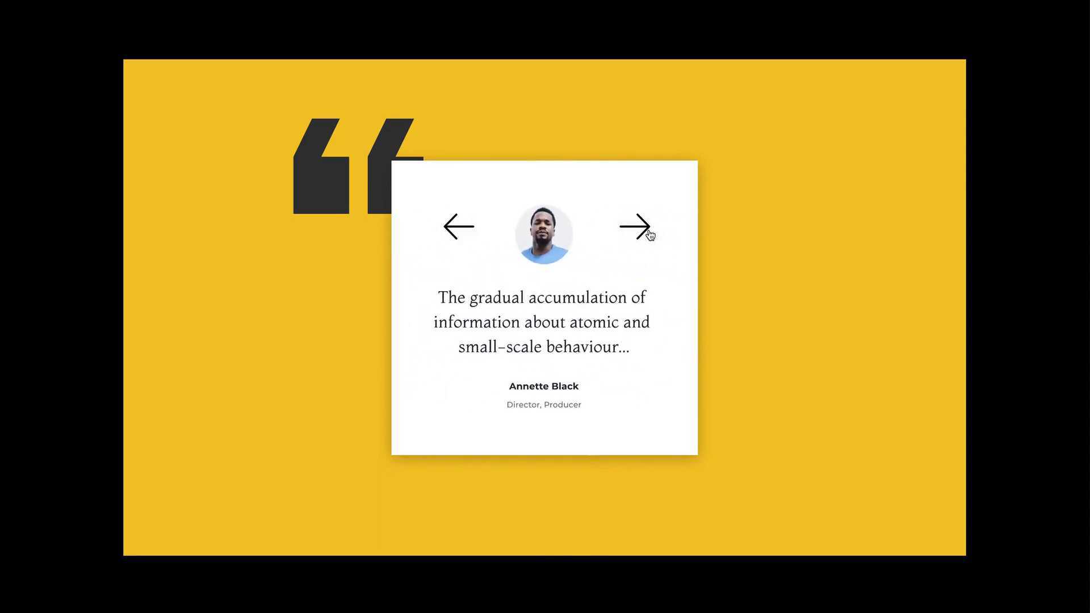
pyautogui.click(648, 231)
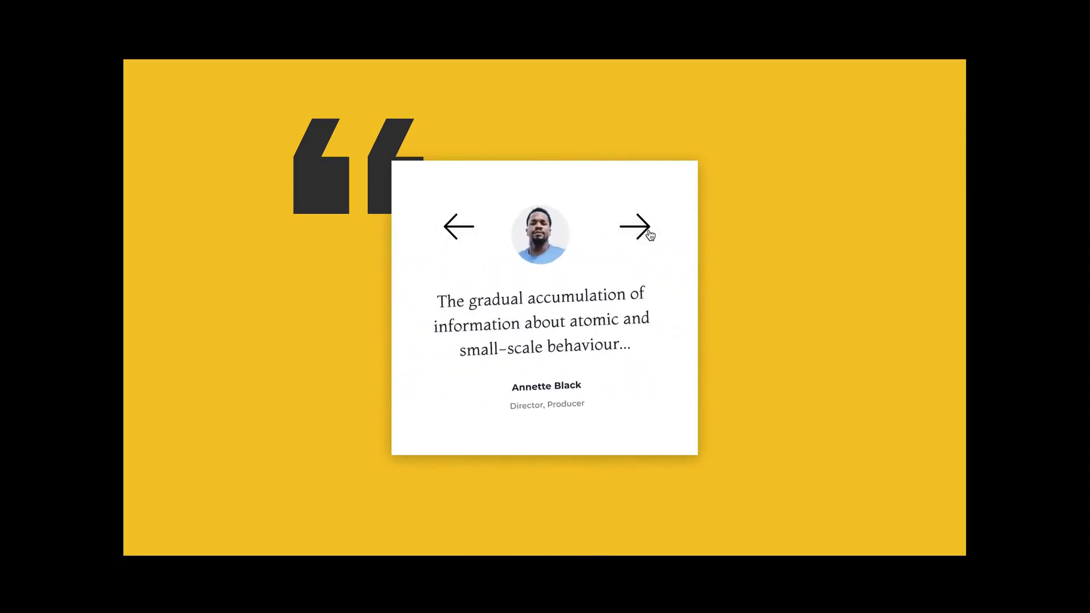
pyautogui.click(467, 232)
pyautogui.click(450, 233)
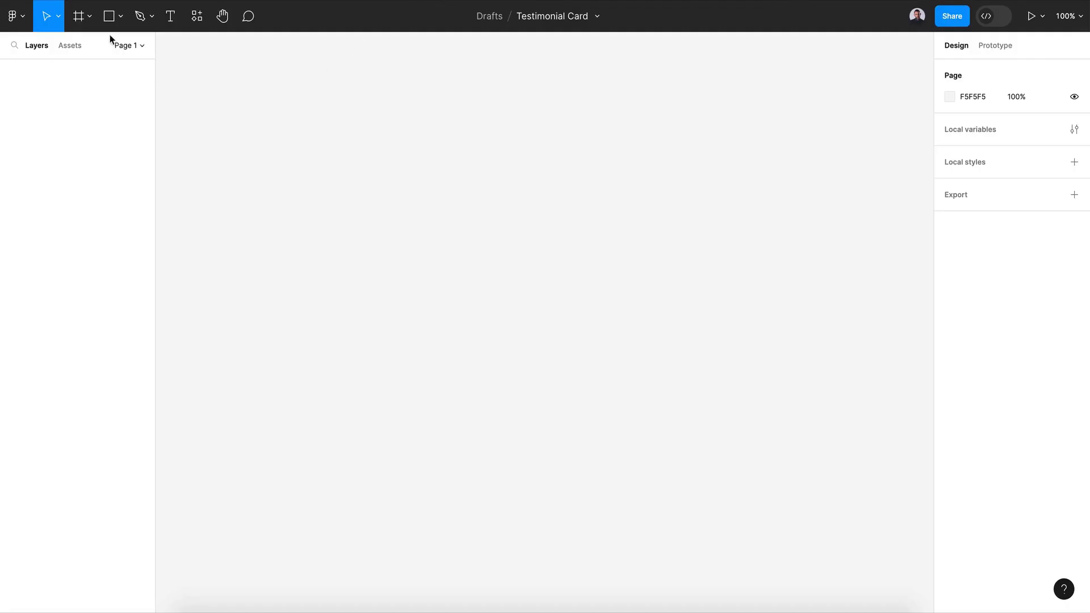
# Step: Draw a rectangle on the empty canvas, size it 45 × 45, and round it into a circle with corner radius 45
pyautogui.click(109, 23)
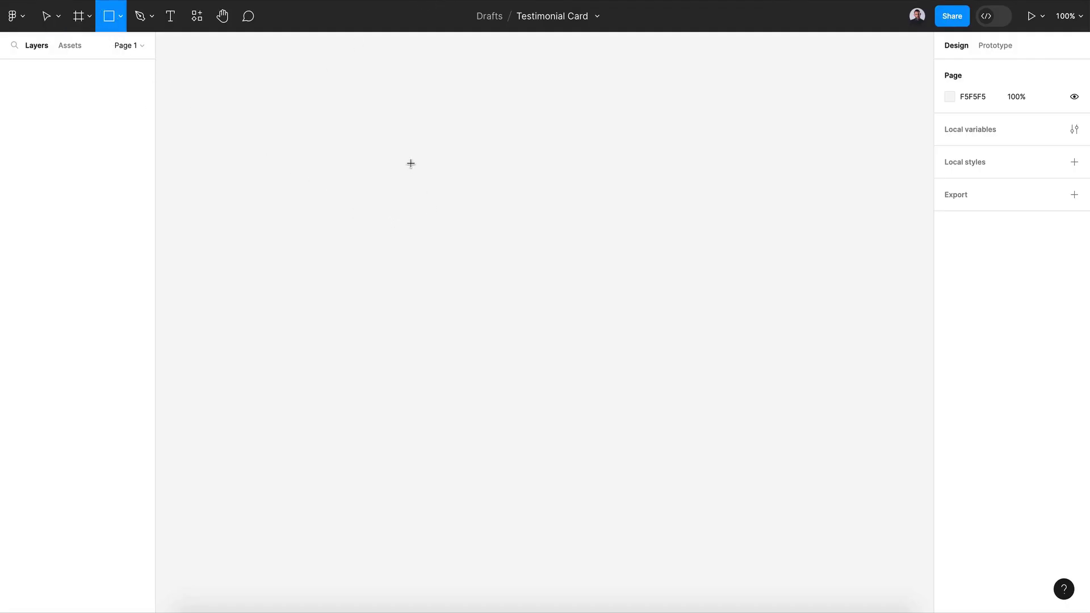
pyautogui.moveTo(405, 158); pyautogui.dragTo(435, 189)
pyautogui.scroll(5, 429, 169)
pyautogui.moveTo(1011, 145); pyautogui.dragTo(550, 121)
pyautogui.click(1030, 144)
pyautogui.write('45')
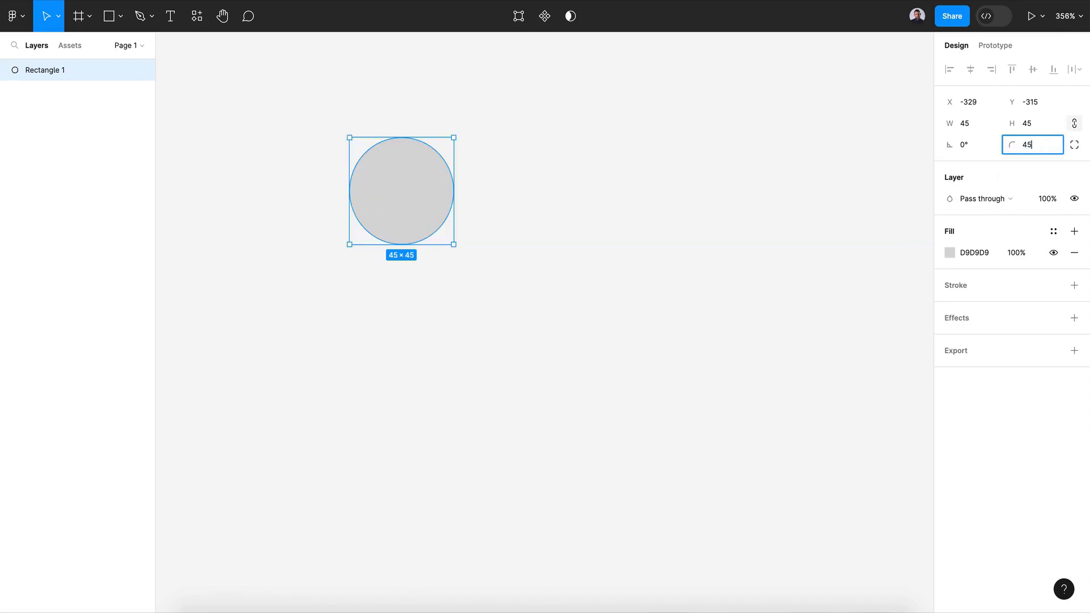
pyautogui.press('Return')
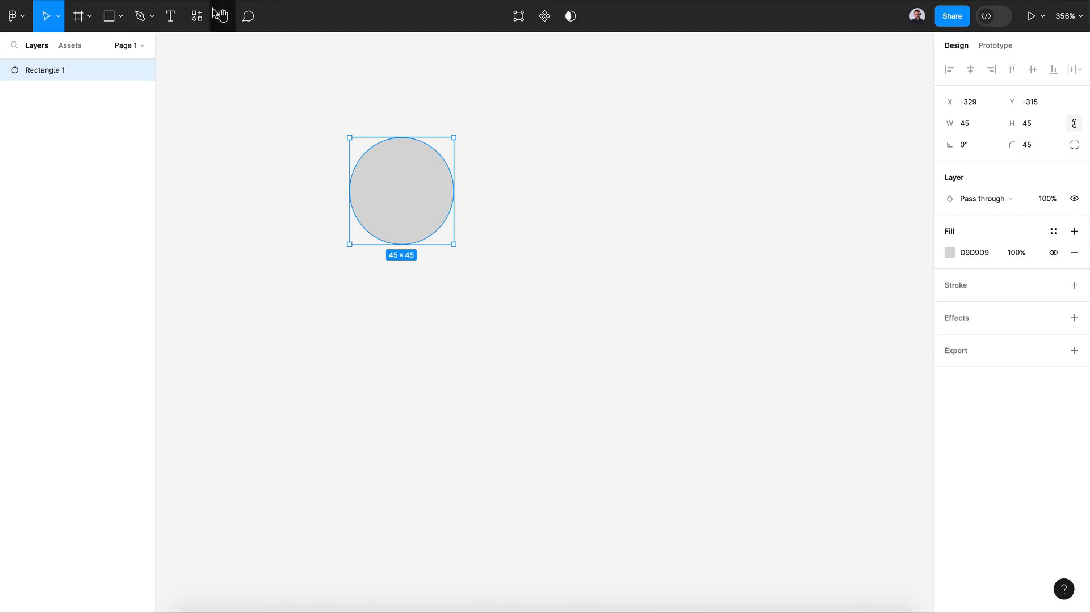
# Step: Fill the circle with a portrait photo using the Content Reel plugin
pyautogui.click(197, 15)
pyautogui.click(261, 46)
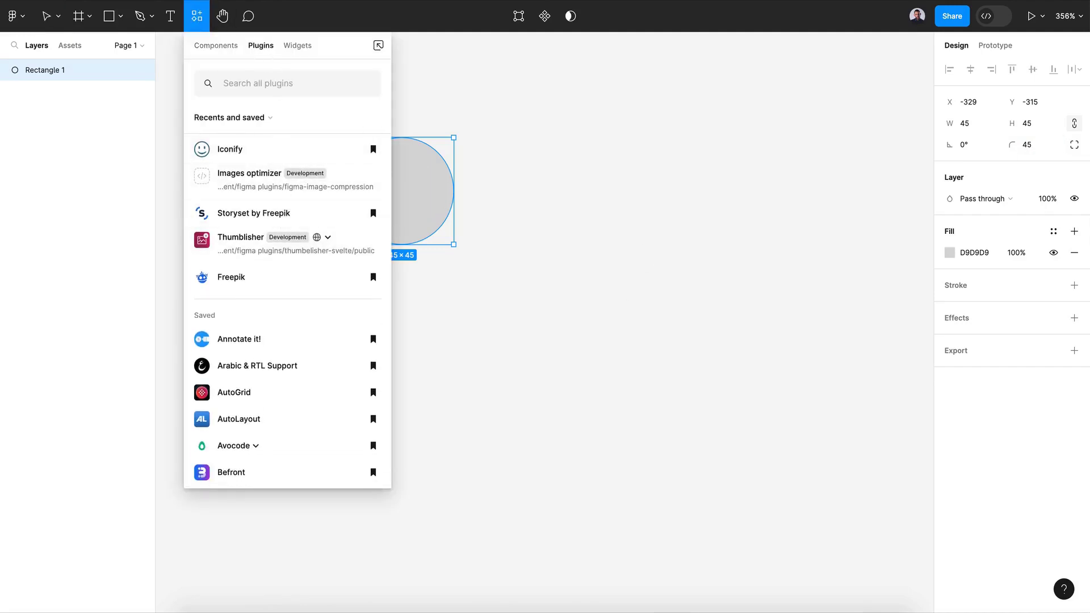
pyautogui.write('con')
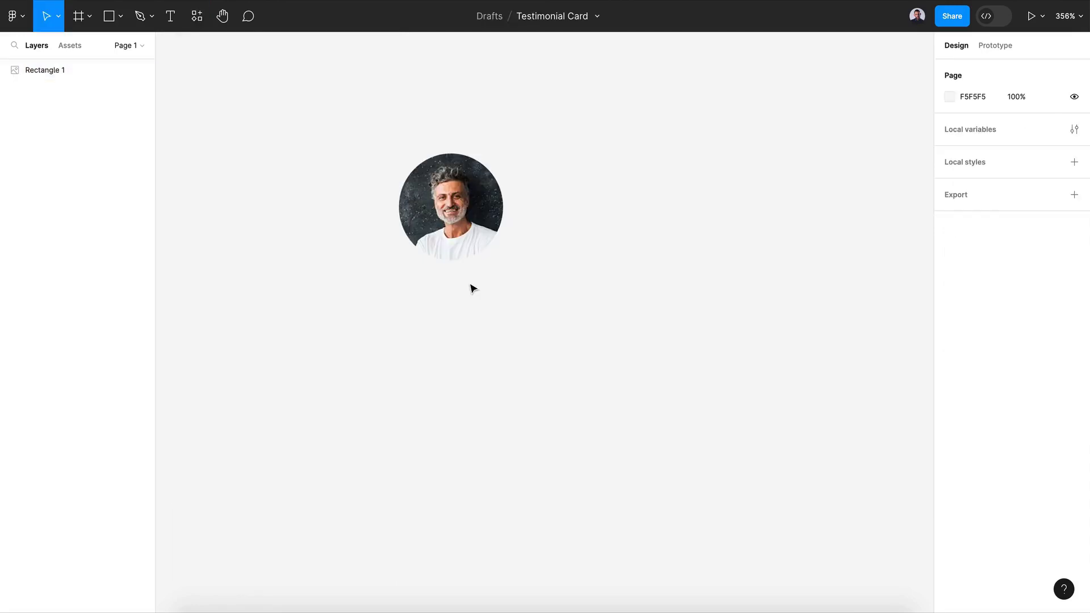
pyautogui.click(195, 14)
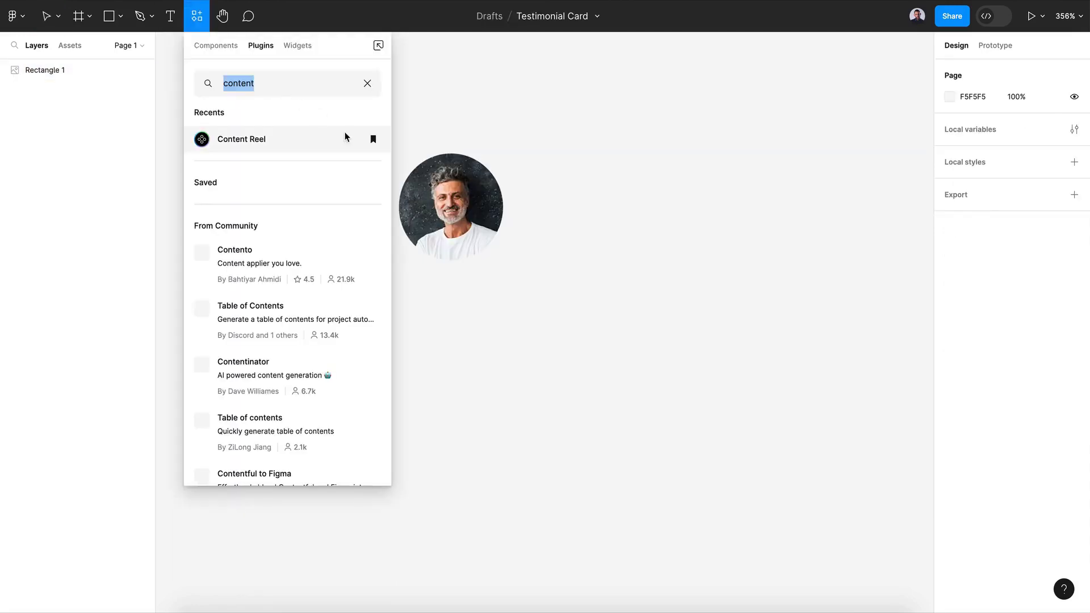
pyautogui.press('Escape')
pyautogui.click(162, 11)
pyautogui.click(447, 306)
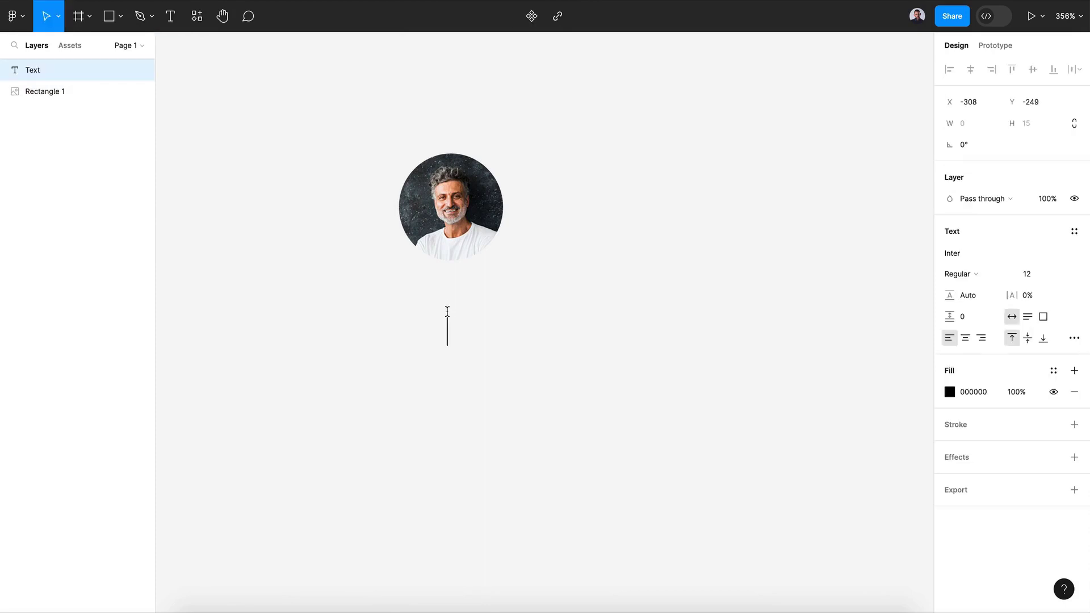
pyautogui.scroll(2, 484, 368)
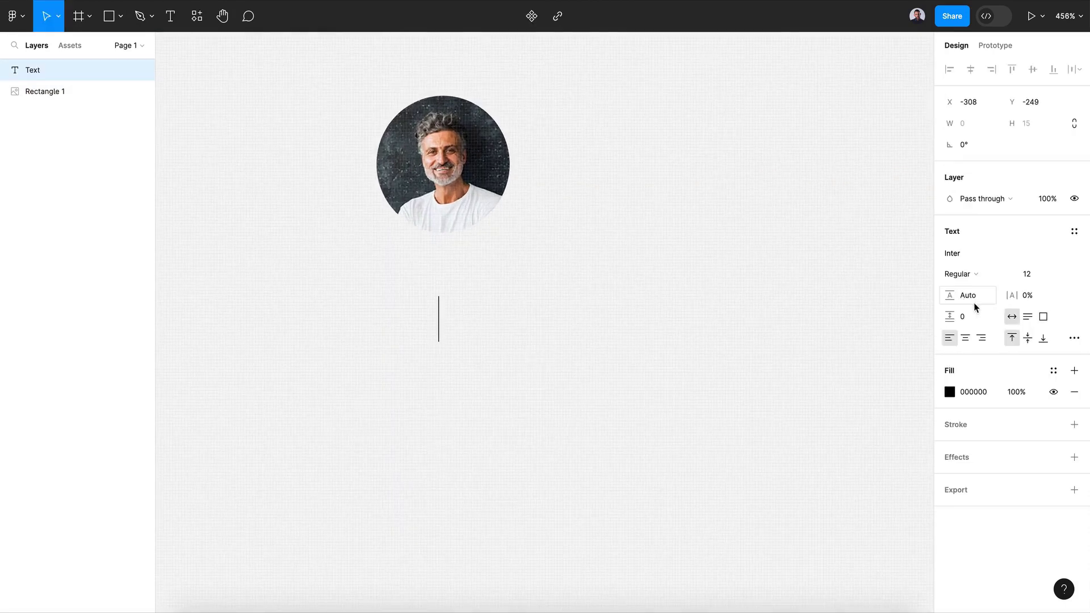
pyautogui.scroll(-5, 436, 369)
pyautogui.press('Escape')
# Step: Unlock the portrait's proportions and resize it to 100 × 100
pyautogui.click(438, 322)
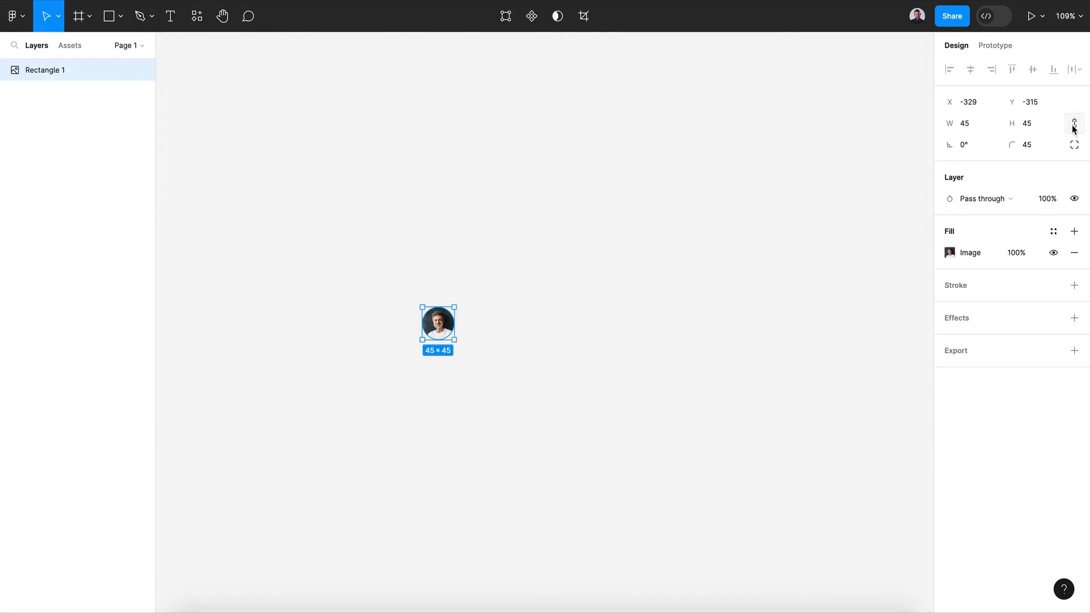
pyautogui.click(971, 124)
pyautogui.write('100')
pyautogui.press('Return')
pyautogui.press('Tab')
pyautogui.write('1')
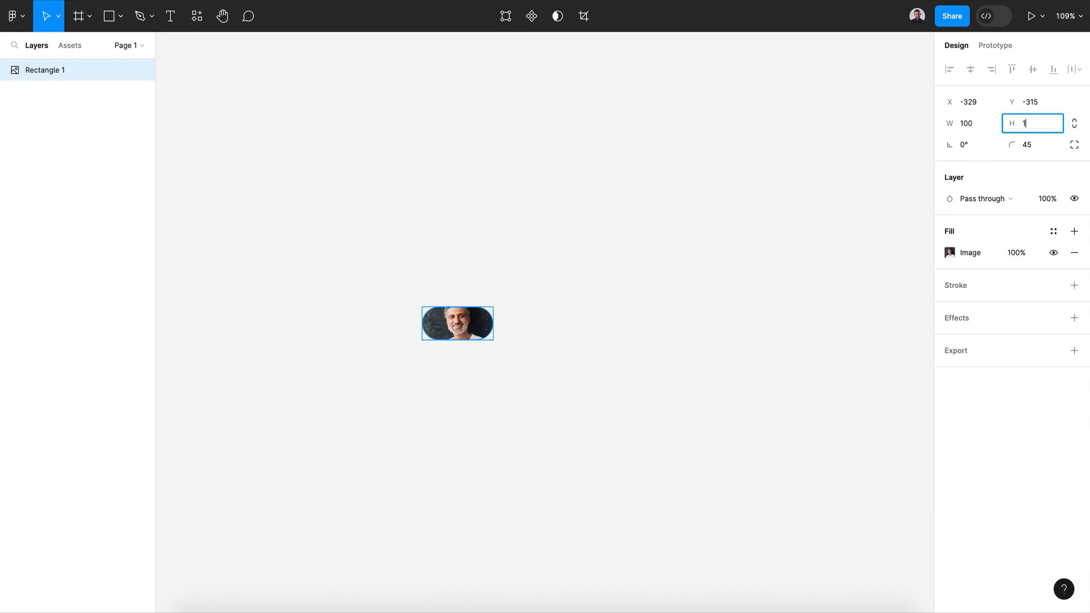
pyautogui.write('00')
pyautogui.press('Return')
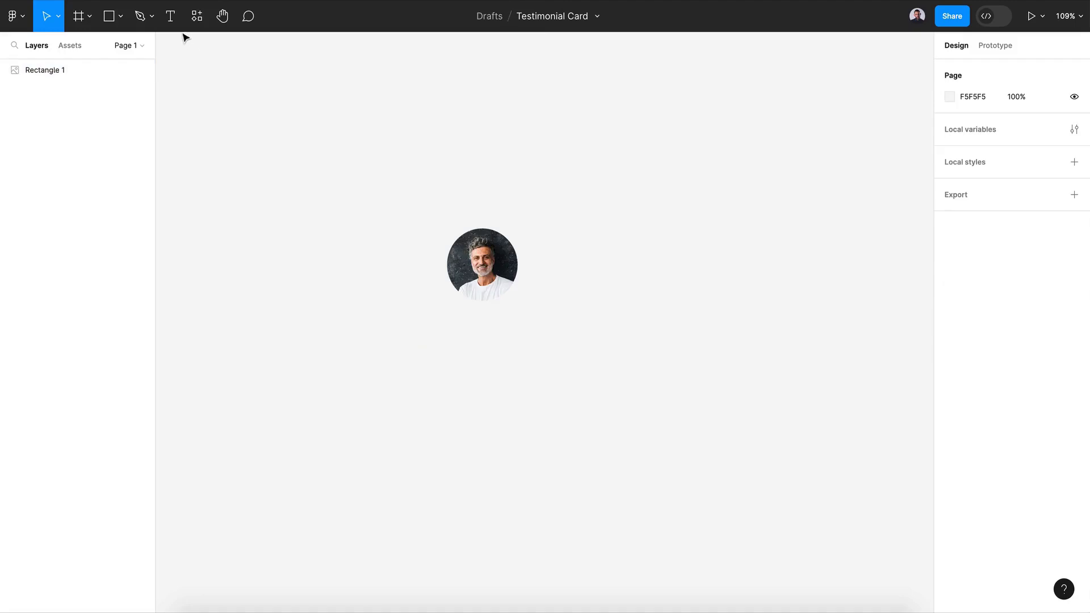
# Step: Paste the quote "The gradual accumulation of information about atomic and small scale..." into a new text layer below the portrait
pyautogui.click(182, 24)
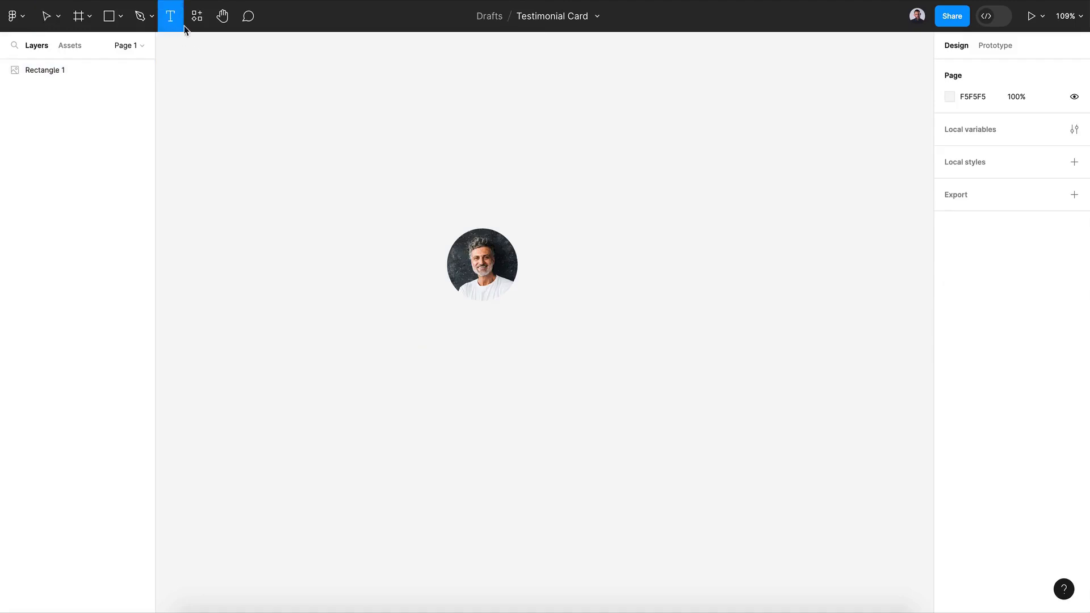
pyautogui.click(480, 344)
pyautogui.write('The gradual accumulation of information about atomic and small scale...')
pyautogui.press('Escape')
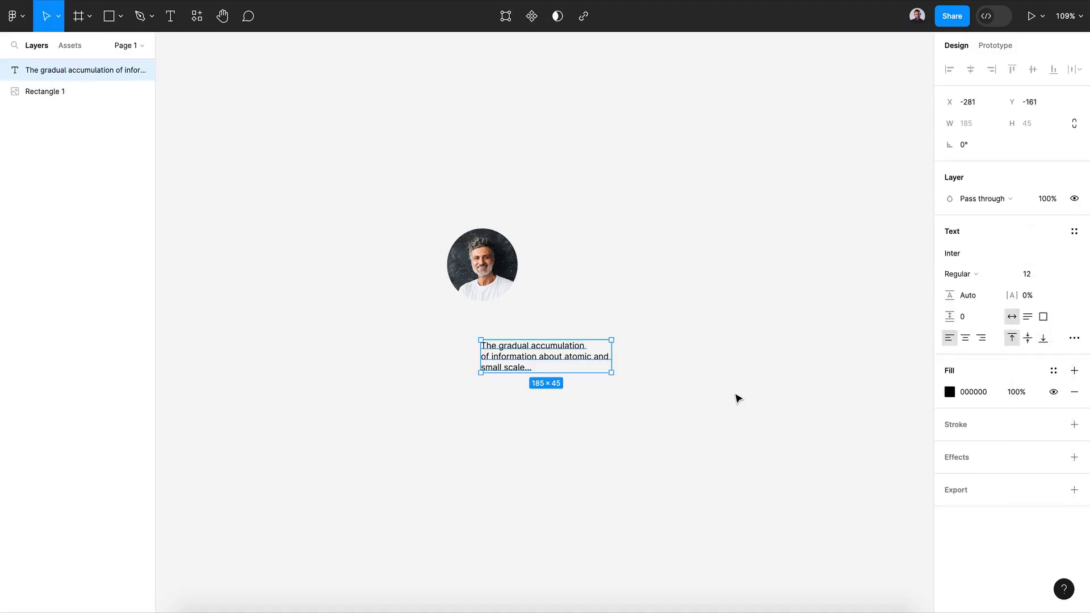
# Step: Set the quote text to font size 20, center-aligned, with 153% line height
pyautogui.click(1060, 274)
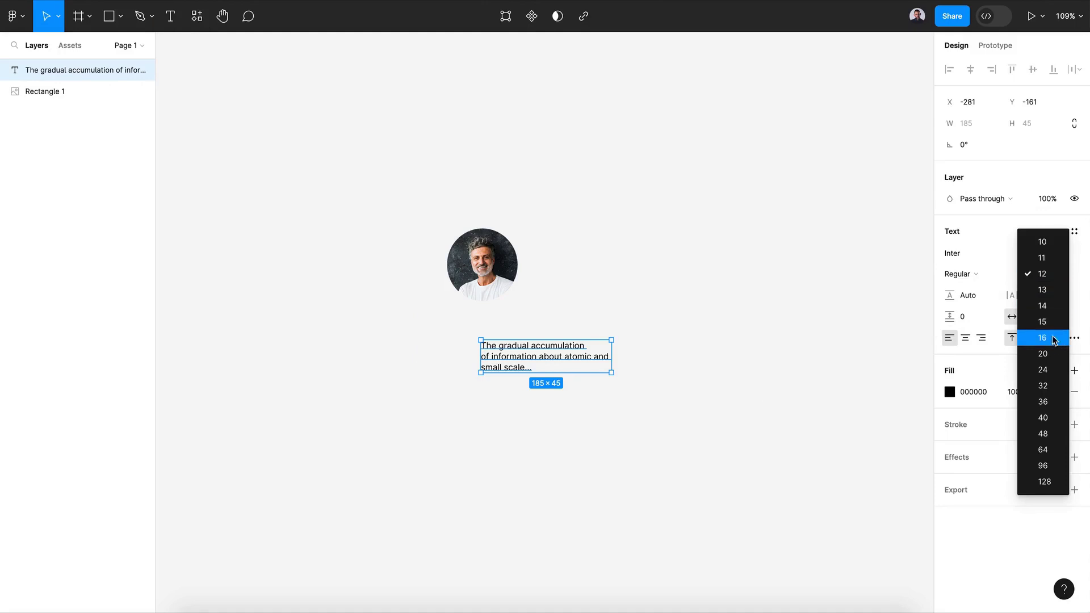
pyautogui.click(1043, 354)
pyautogui.click(966, 338)
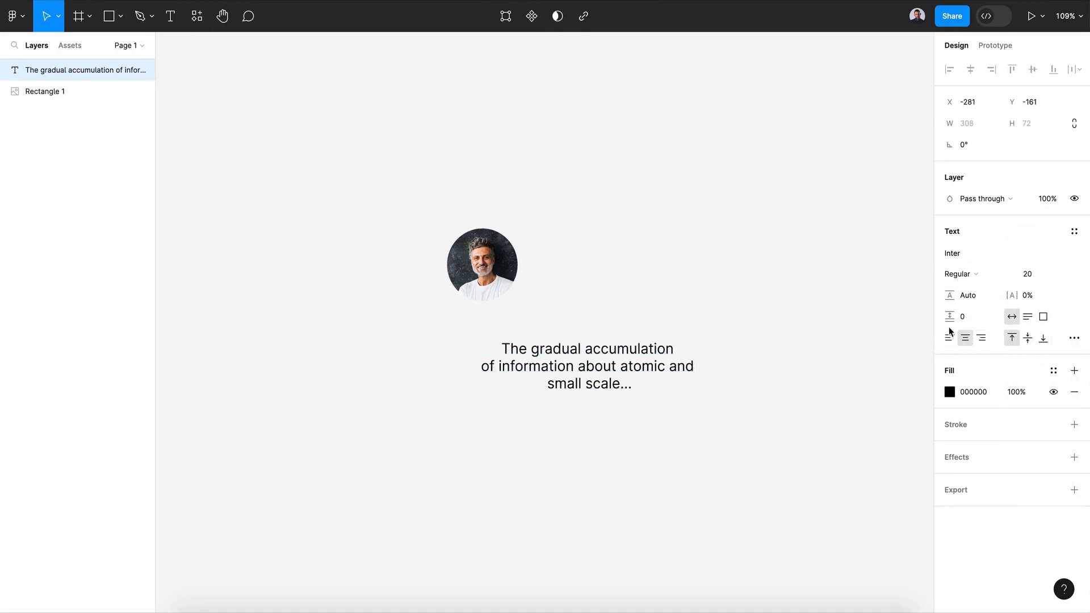
pyautogui.moveTo(949, 295); pyautogui.dragTo(991, 303)
# Step: Change the quote's fill to dark gray 343434 and center the text directly beneath the portrait
pyautogui.click(949, 392)
pyautogui.click(782, 421)
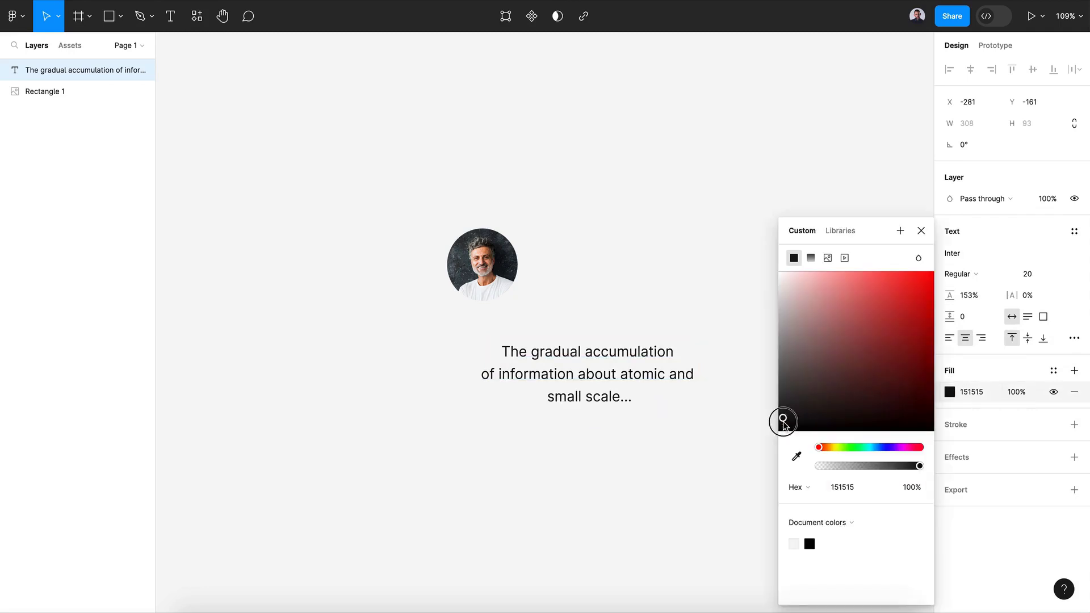
pyautogui.moveTo(783, 420); pyautogui.dragTo(771, 399)
pyautogui.moveTo(618, 348); pyautogui.dragTo(512, 334)
# Step: Add the reviewer's full name as a text layer below the quote, in bold at font size 14
pyautogui.press('Return')
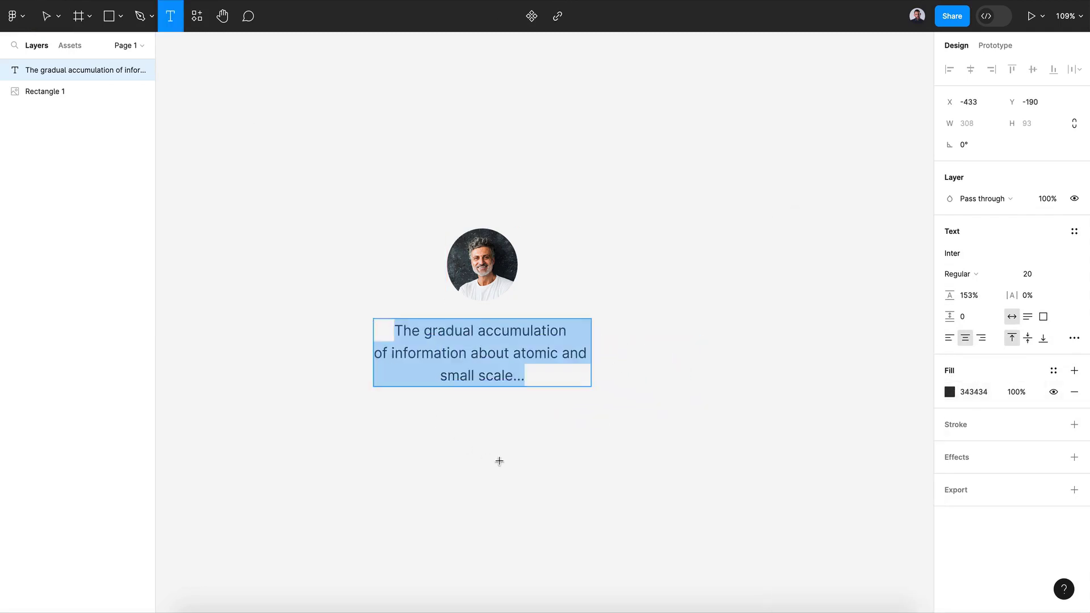
pyautogui.click(499, 461)
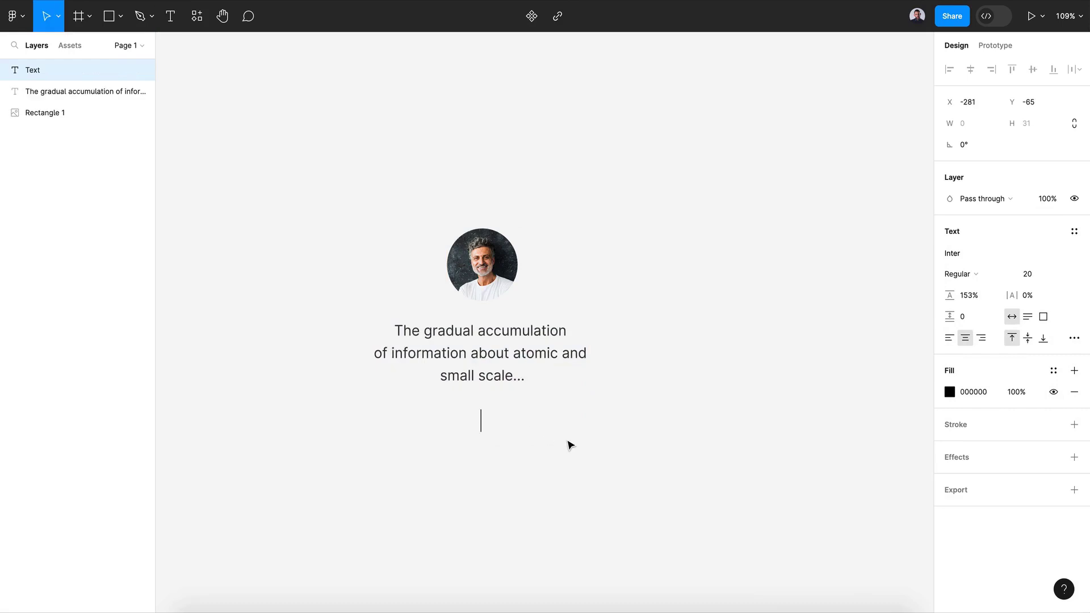
pyautogui.write('Anette')
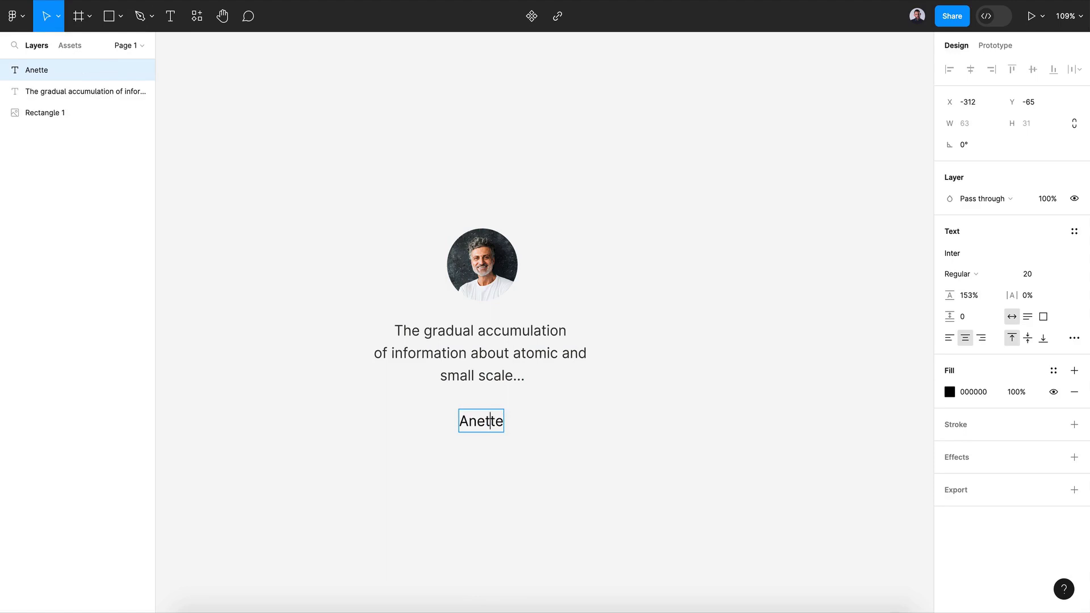
pyautogui.write(' Black')
pyautogui.press('Escape')
pyautogui.hotkey('ctrl', 'b')
pyautogui.click(1060, 274)
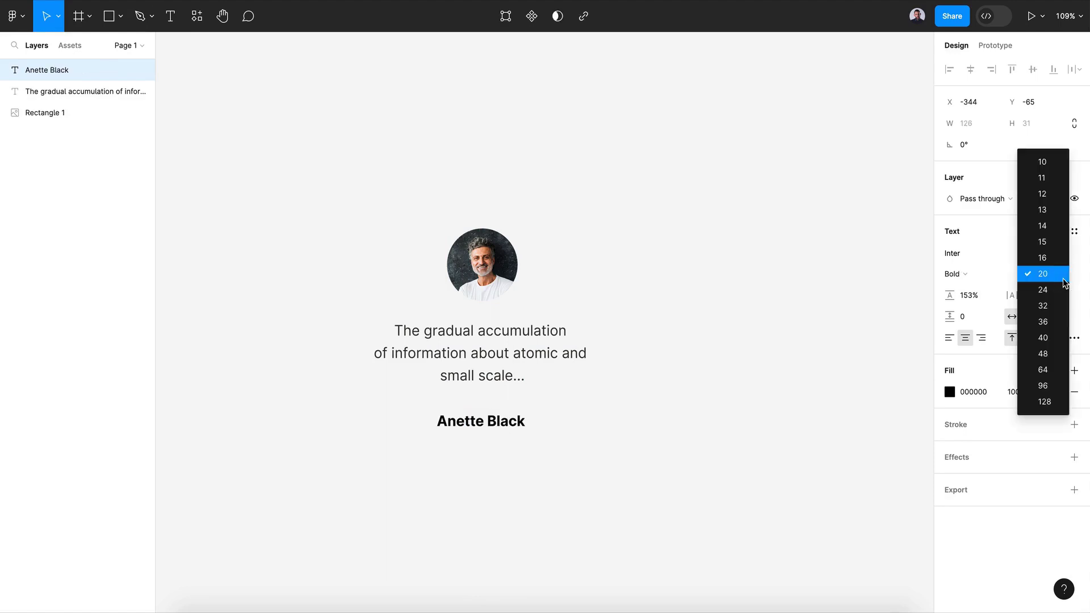
pyautogui.click(1054, 228)
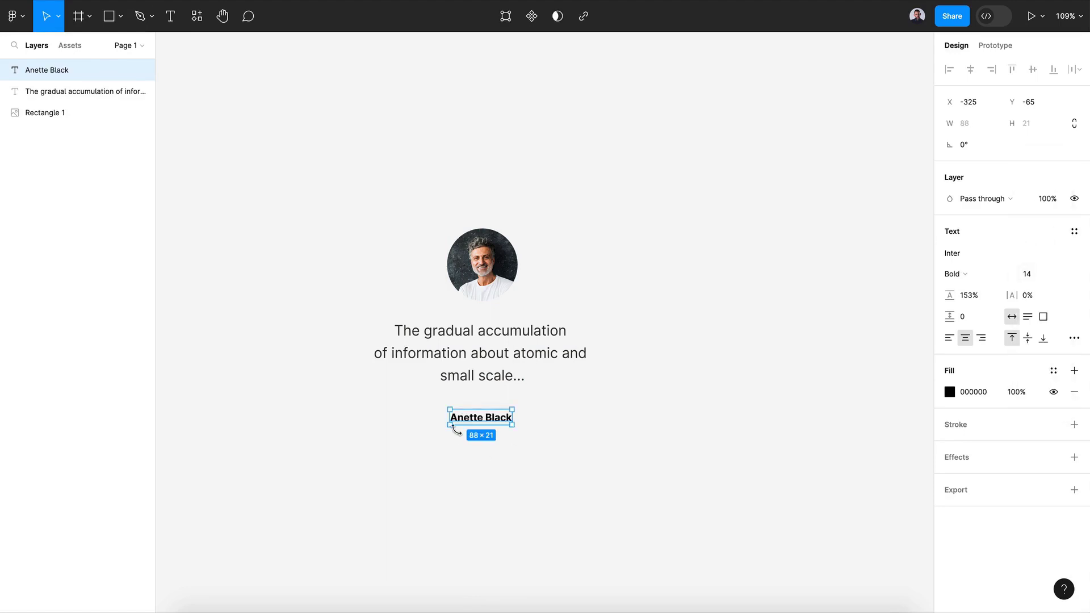
# Step: Duplicate the name layer just below itself and style the copy with Regular weight and gray fill 696969
pyautogui.hotkey('ctrl', 'd')
pyautogui.moveTo(485, 420); pyautogui.dragTo(486, 446)
pyautogui.click(984, 276)
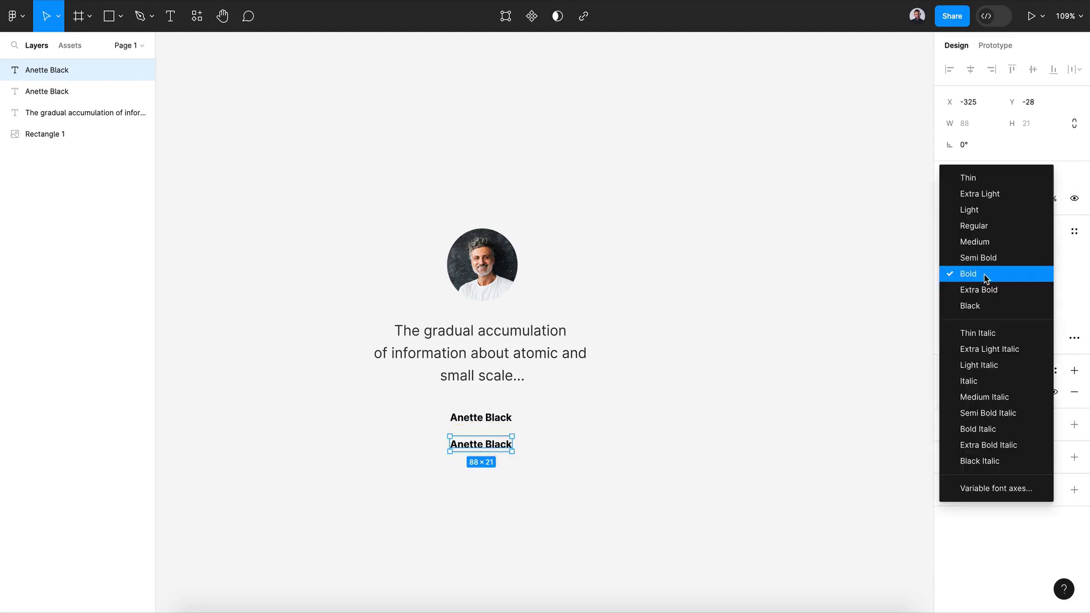
pyautogui.click(974, 225)
pyautogui.click(949, 392)
pyautogui.click(778, 383)
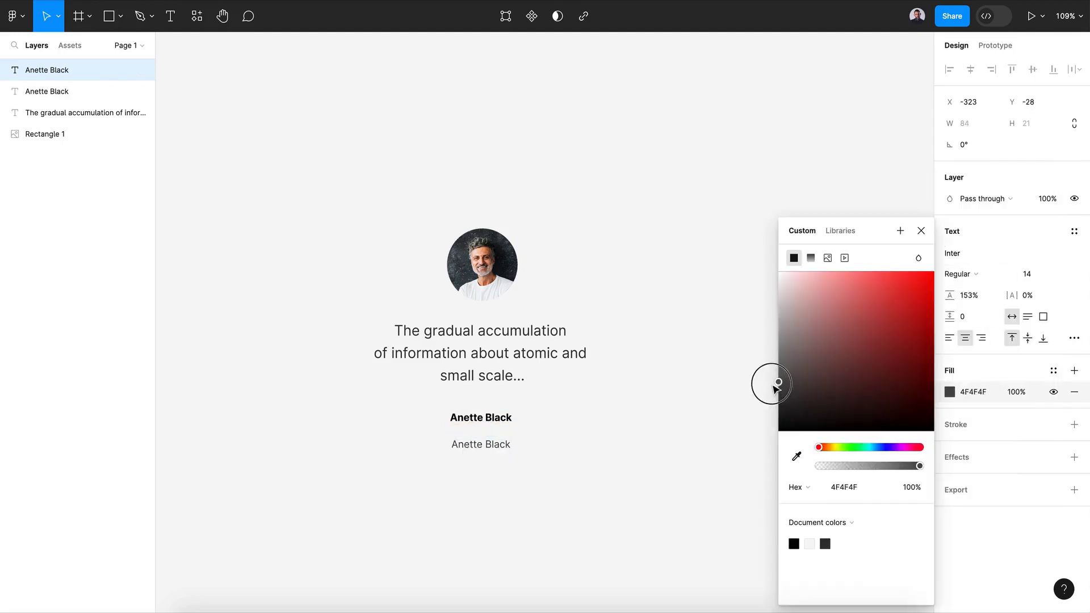
pyautogui.moveTo(775, 388); pyautogui.dragTo(777, 367)
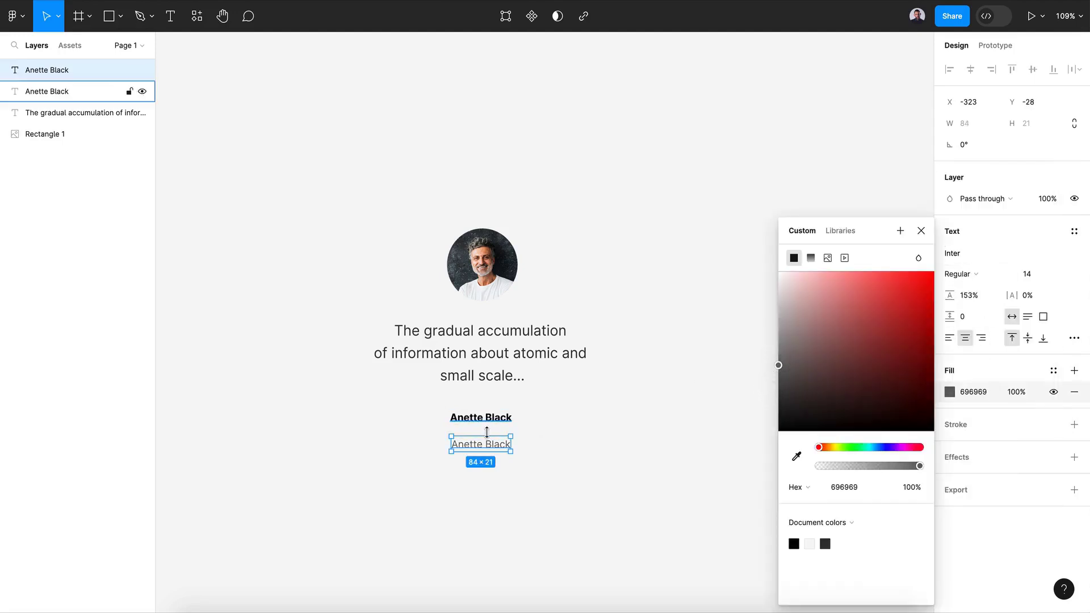
# Step: Replace the duplicated line's text with "Director, Producer" and set its font size to 12
pyautogui.doubleClick(486, 442)
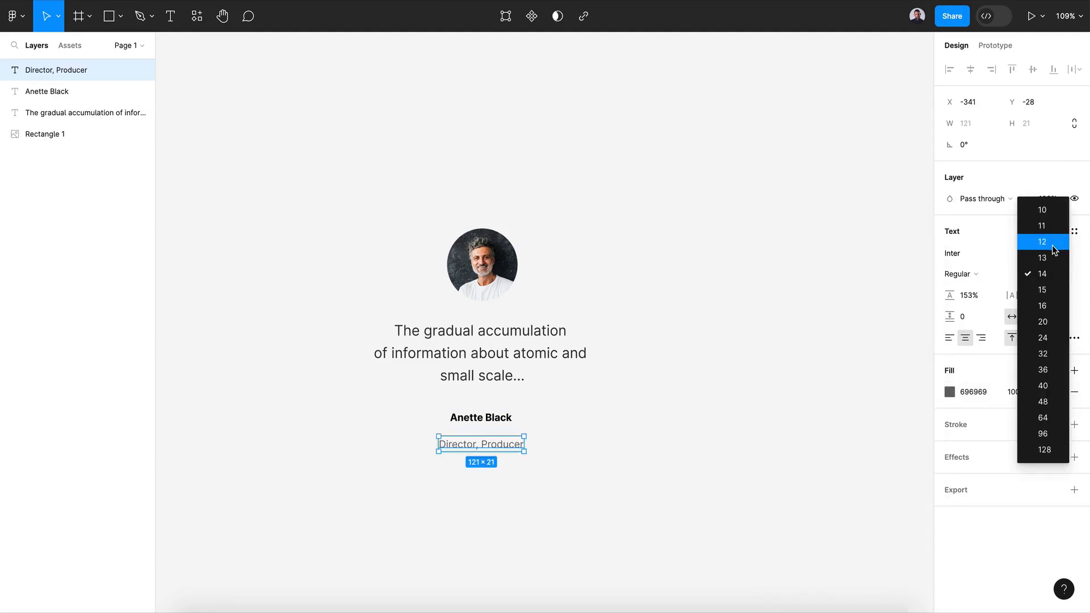
pyautogui.click(1051, 244)
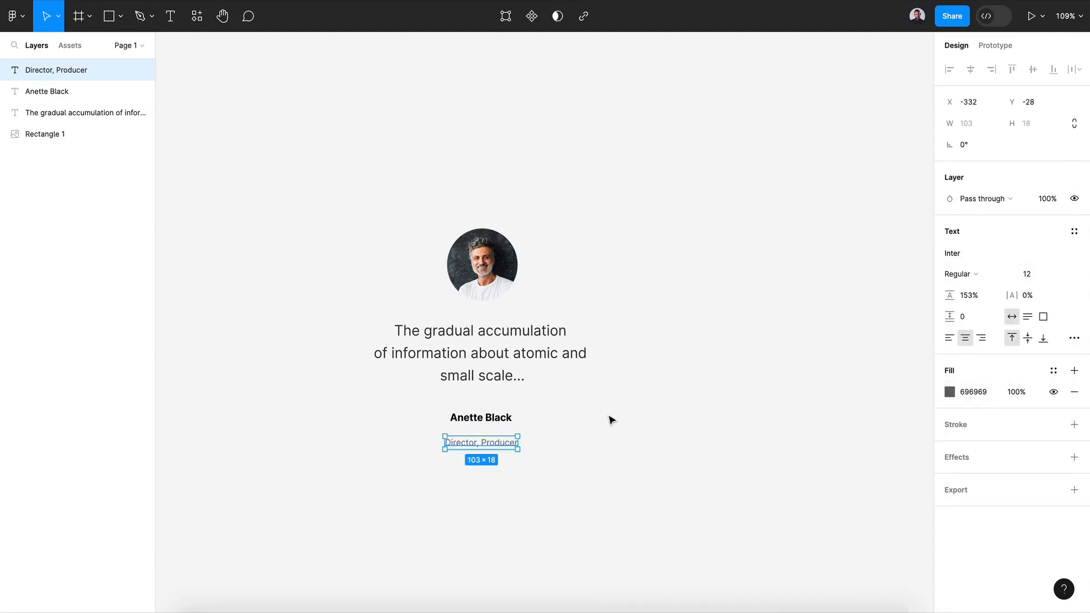
pyautogui.click(360, 476)
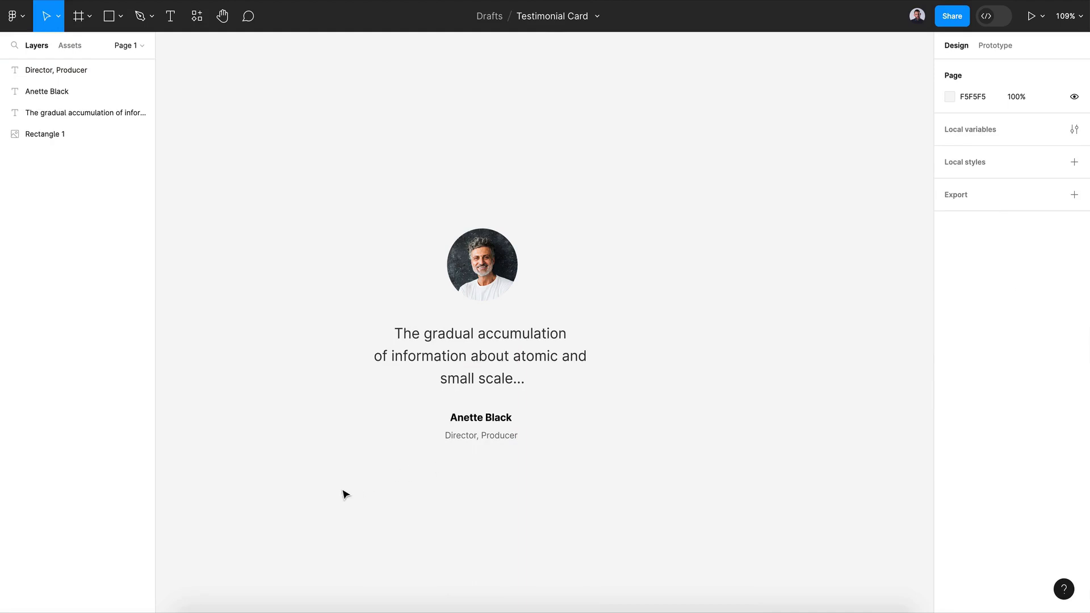
# Step: Group the portrait and all three text layers, reposition the group, and convert it to a frame
pyautogui.moveTo(346, 495); pyautogui.dragTo(670, 183)
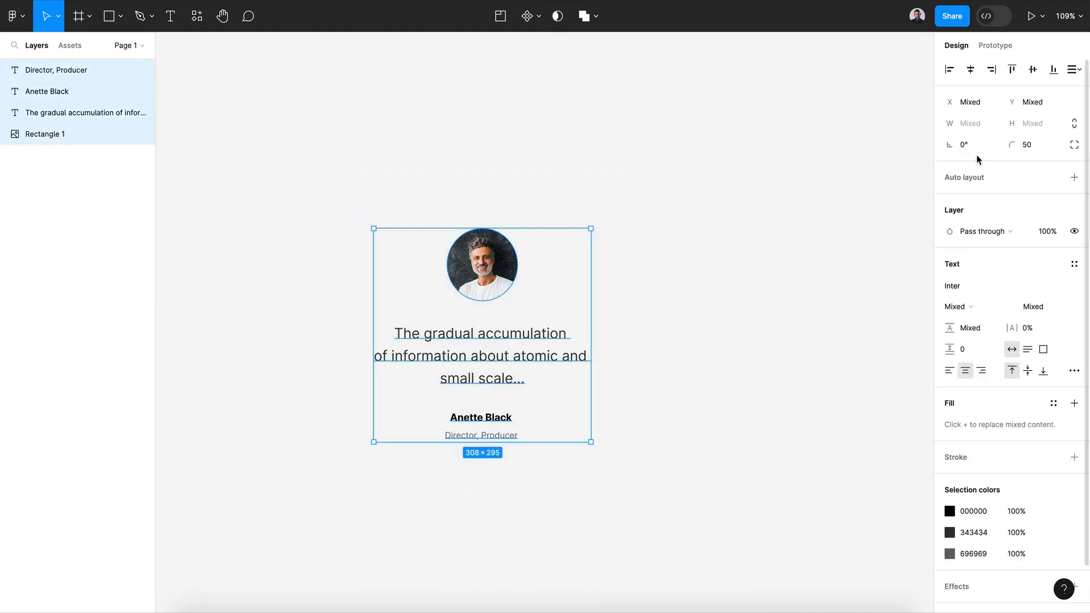
pyautogui.hotkey('ctrl', 'g')
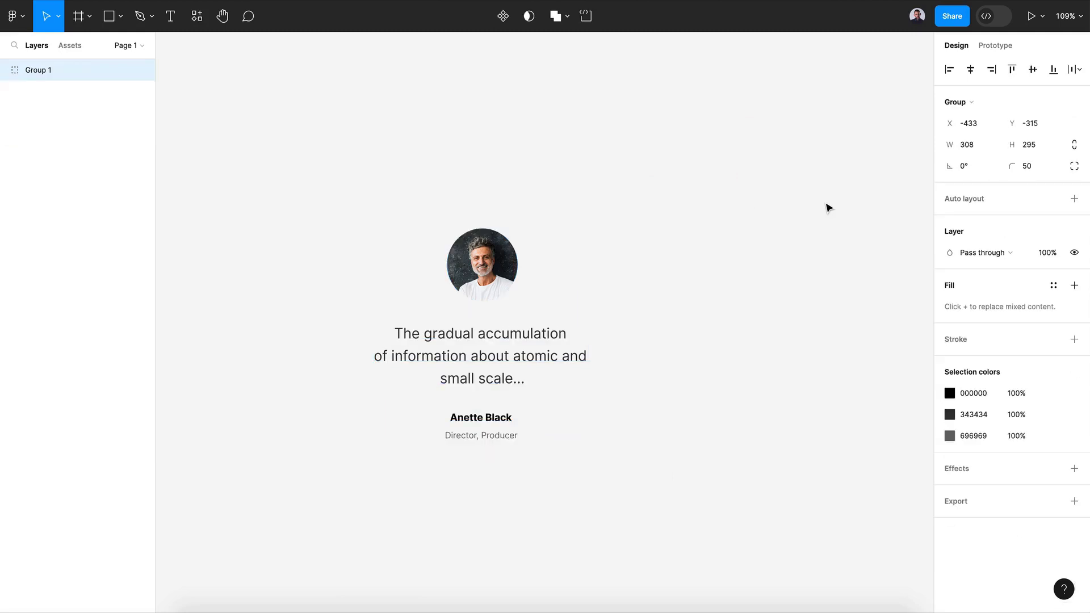
pyautogui.moveTo(509, 314); pyautogui.dragTo(538, 291)
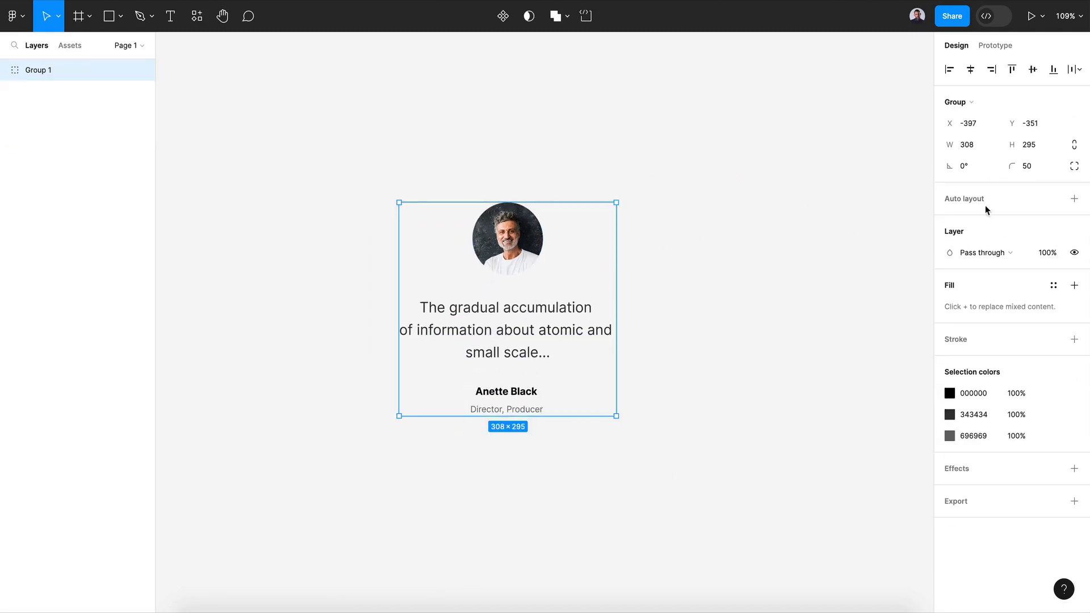
pyautogui.click(958, 102)
pyautogui.click(982, 89)
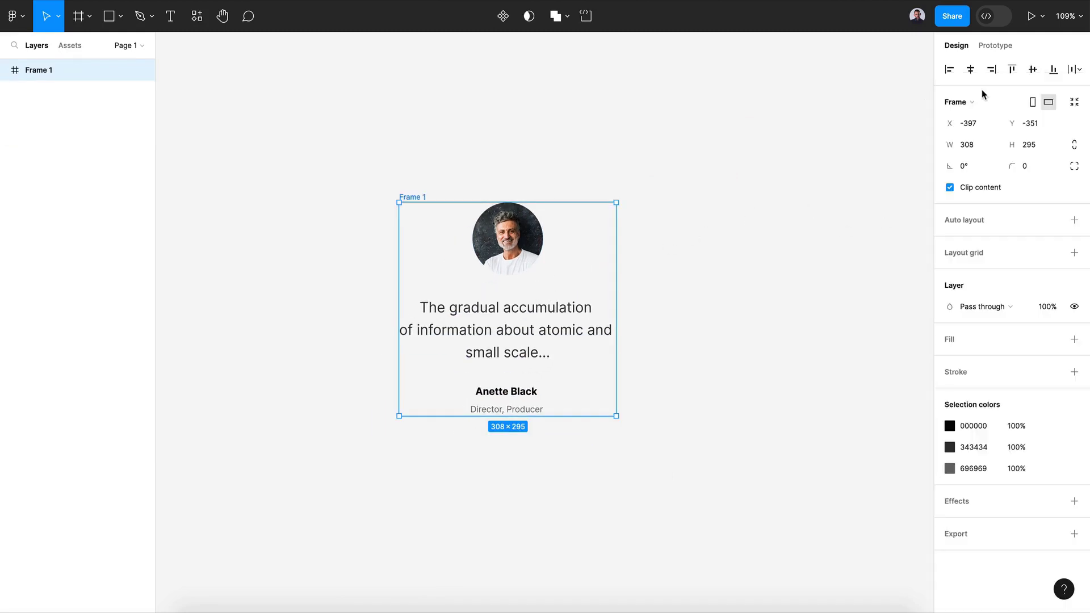
# Step: Convert the testimonial frame into a main component
pyautogui.scroll(-3, 508, 312)
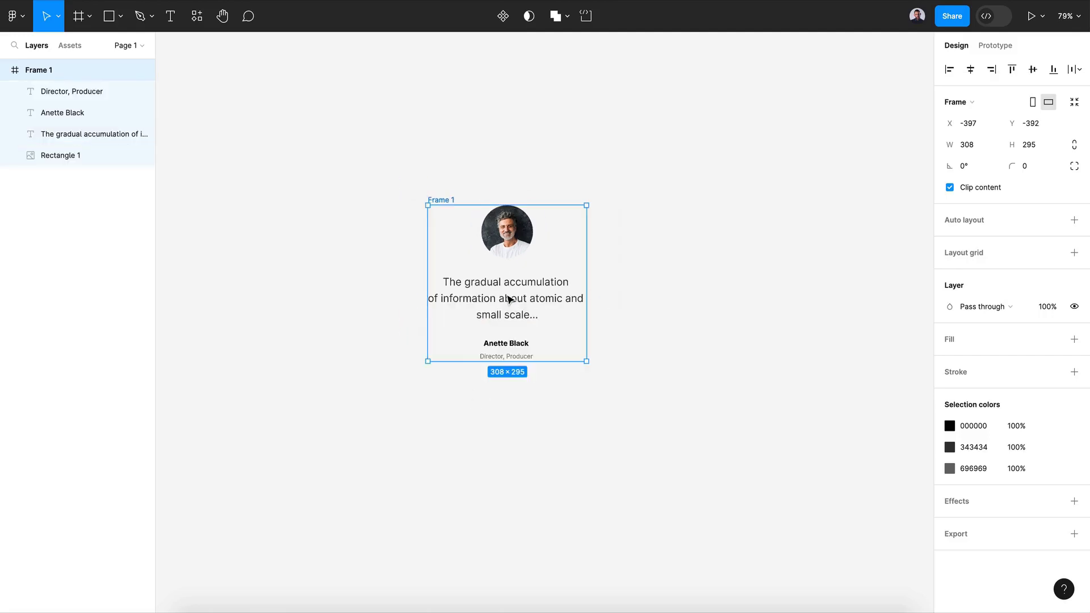
pyautogui.click(503, 17)
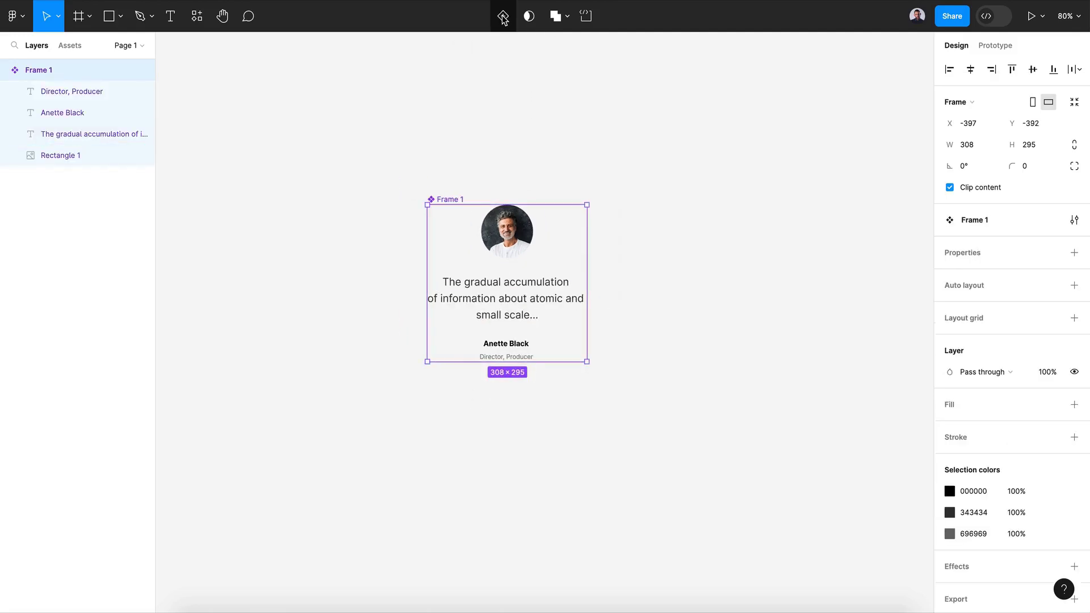
pyautogui.click(704, 291)
# Step: Draw a new empty frame of about 413 × 424 beside the component
pyautogui.hscroll(4, 704, 290)
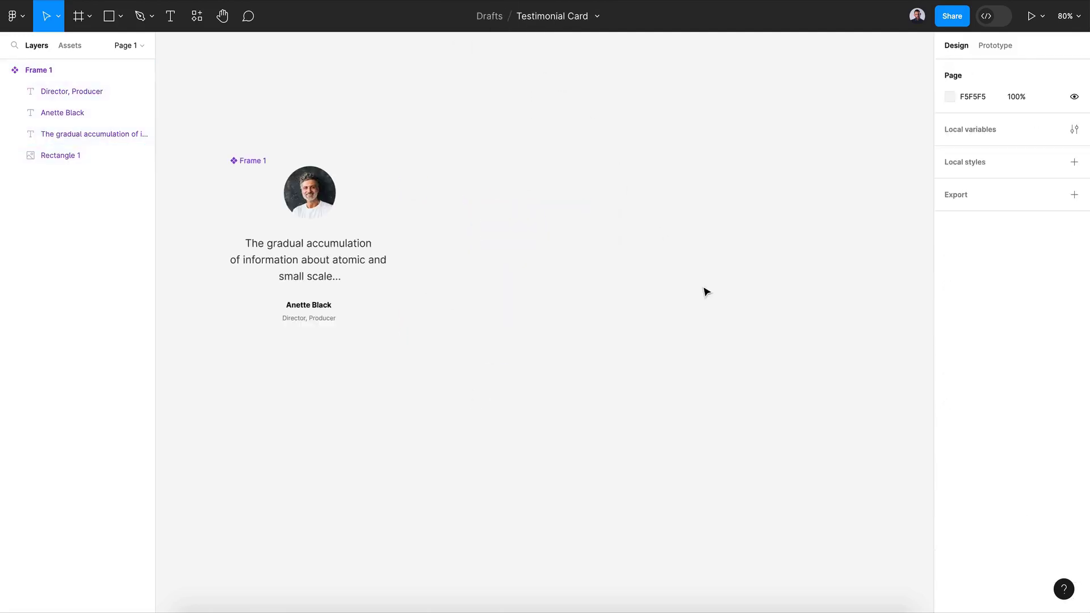
pyautogui.click(80, 18)
pyautogui.moveTo(446, 149); pyautogui.dragTo(715, 372)
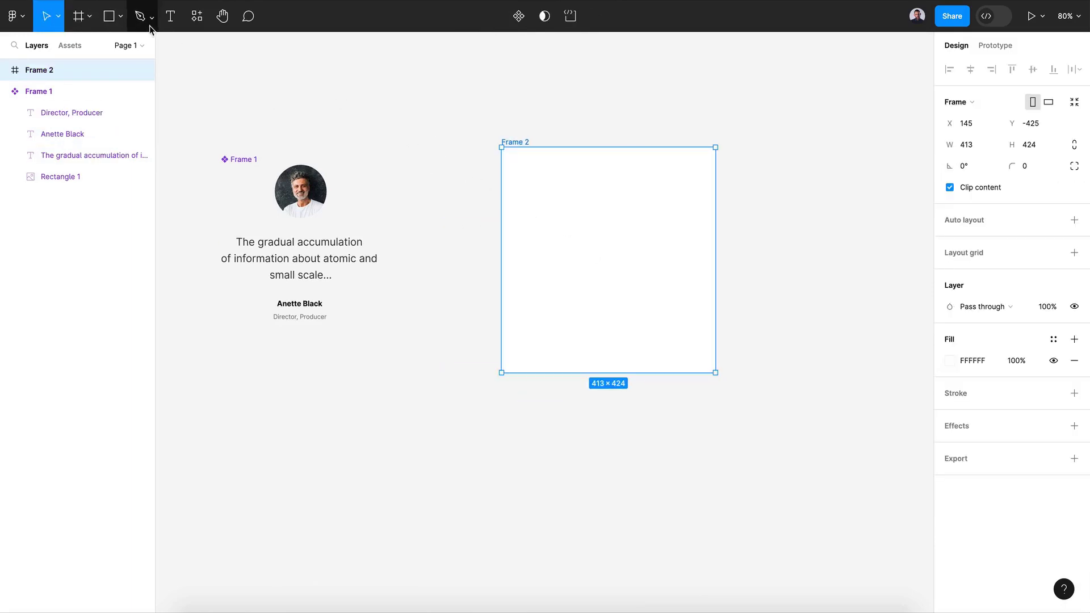
# Step: Run the Iconify plugin, search for "left arrow", and place the thin bi:arrow-left icon on the canvas below the component
pyautogui.click(197, 16)
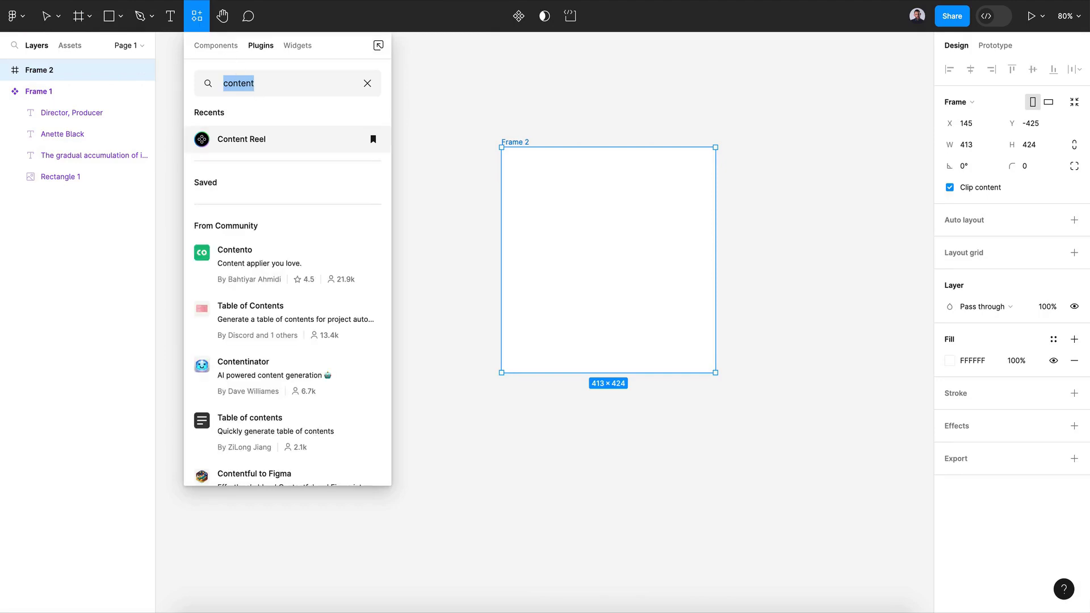
pyautogui.write('ico')
pyautogui.press('Return')
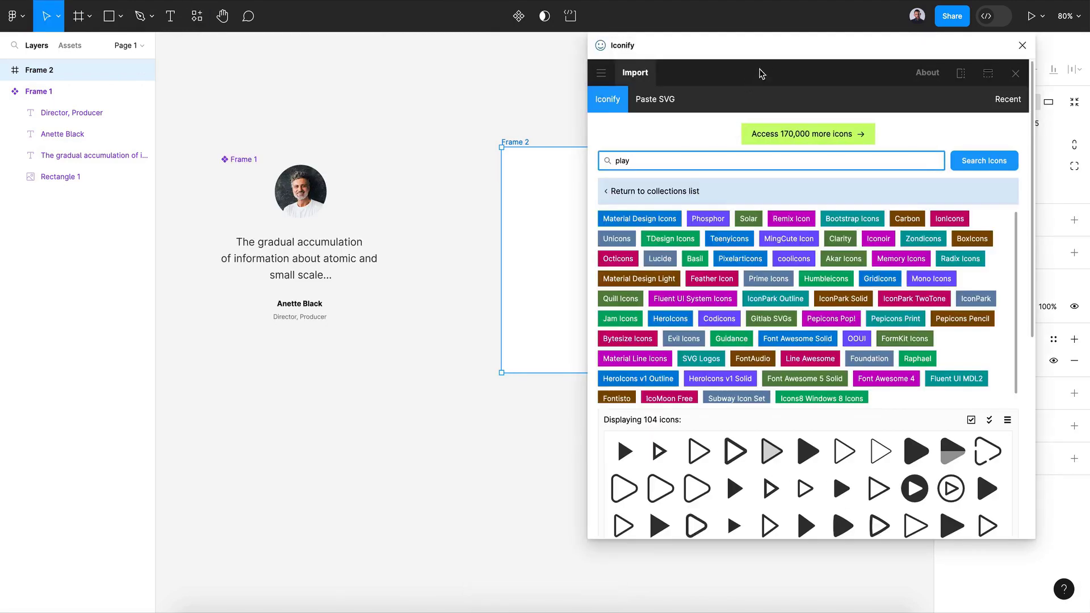
pyautogui.doubleClick(692, 163)
pyautogui.write('arrow')
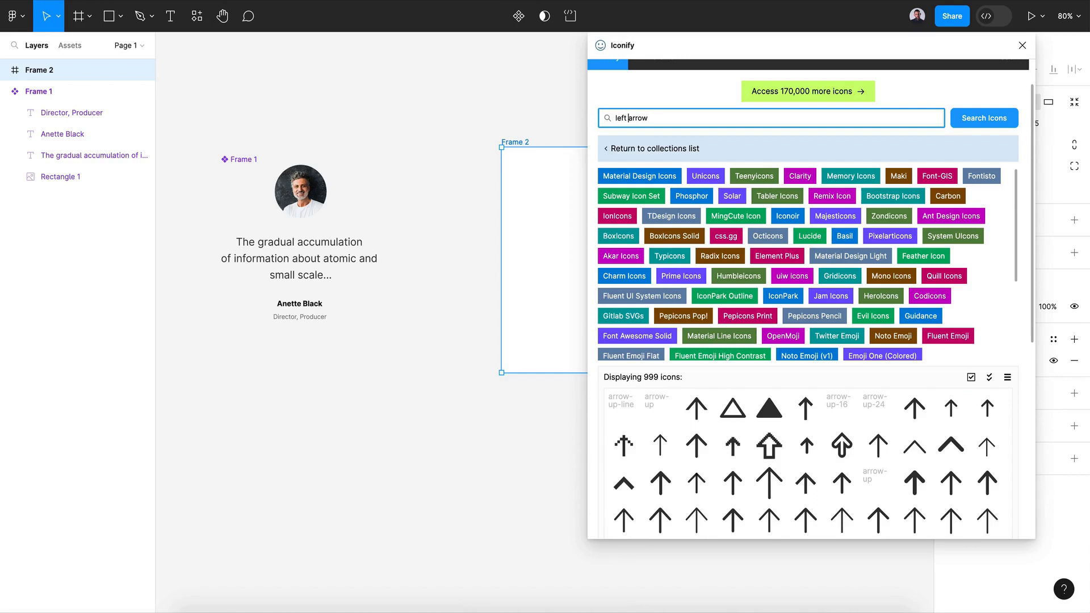
pyautogui.write('left')
pyautogui.press('Return')
pyautogui.moveTo(696, 483); pyautogui.dragTo(356, 468)
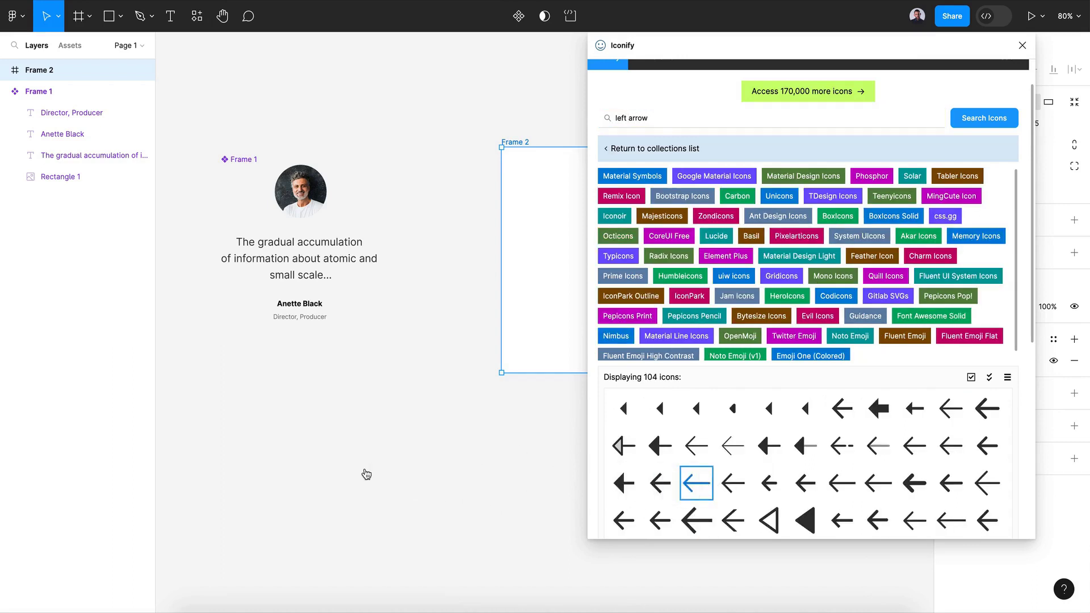
# Step: Search Iconify for "right arrow", place the matching bi:arrow-right icon, delete the mismatched carbon:arrow-right icon, and close the plugin
pyautogui.click(630, 119)
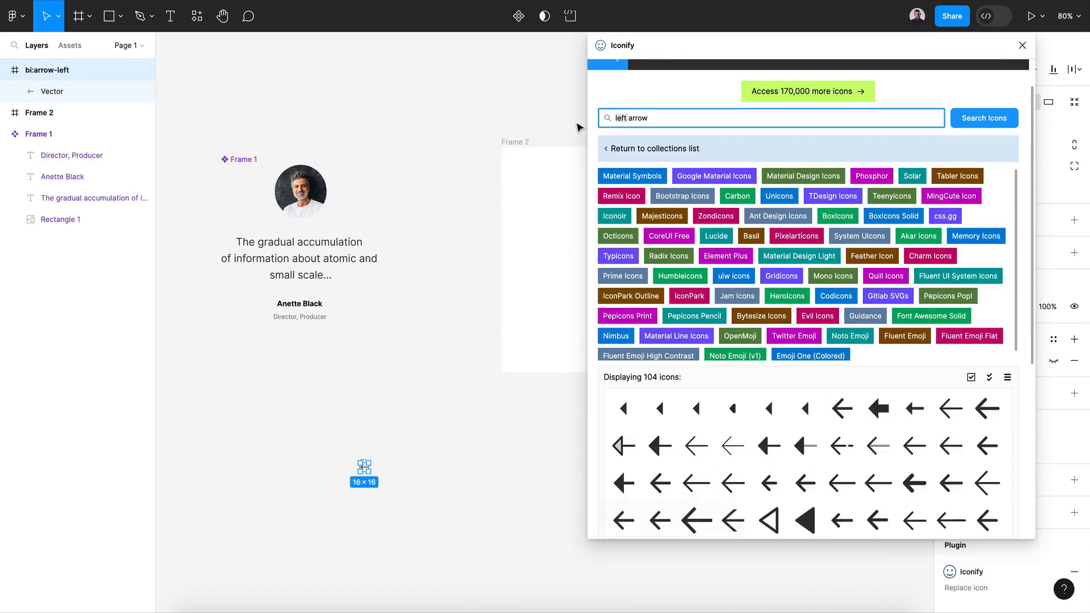
pyautogui.write('right')
pyautogui.press('Return')
pyautogui.moveTo(732, 482); pyautogui.dragTo(453, 460)
pyautogui.click(700, 491)
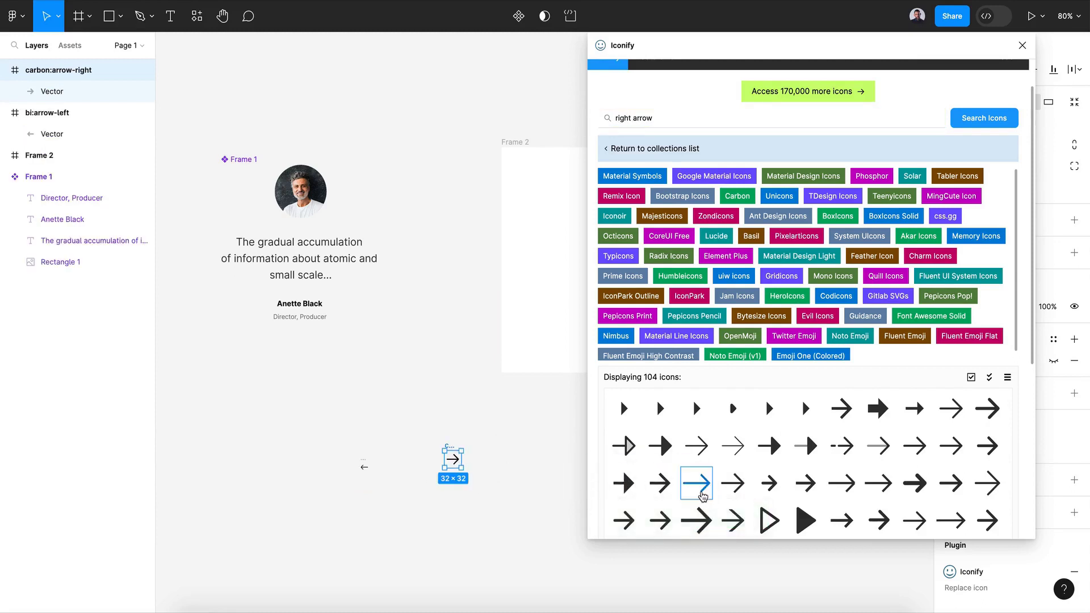
pyautogui.click(658, 485)
pyautogui.moveTo(659, 489); pyautogui.dragTo(362, 508)
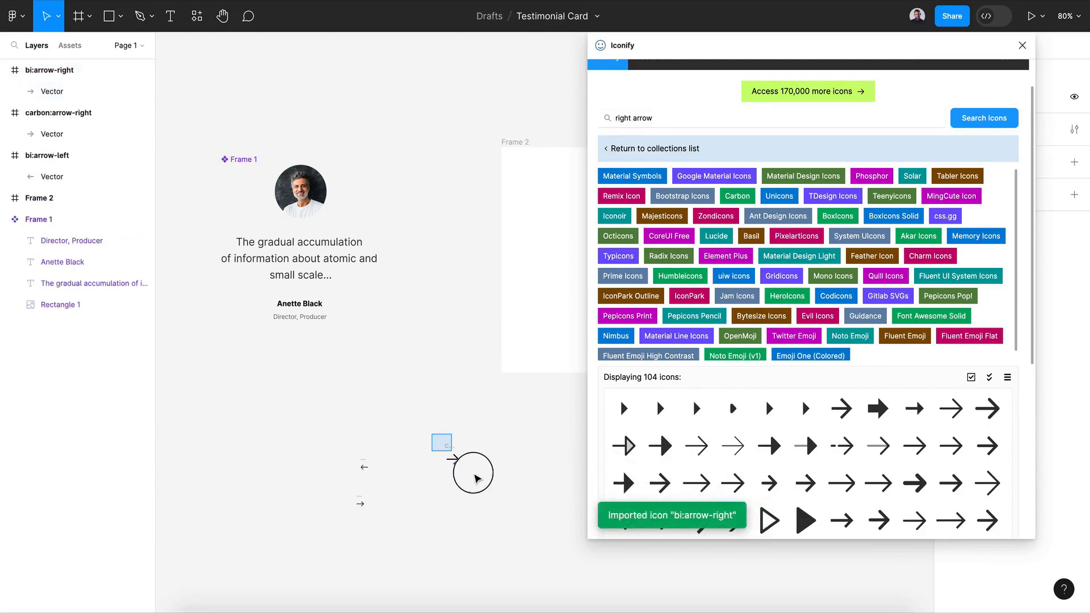
pyautogui.press('Delete')
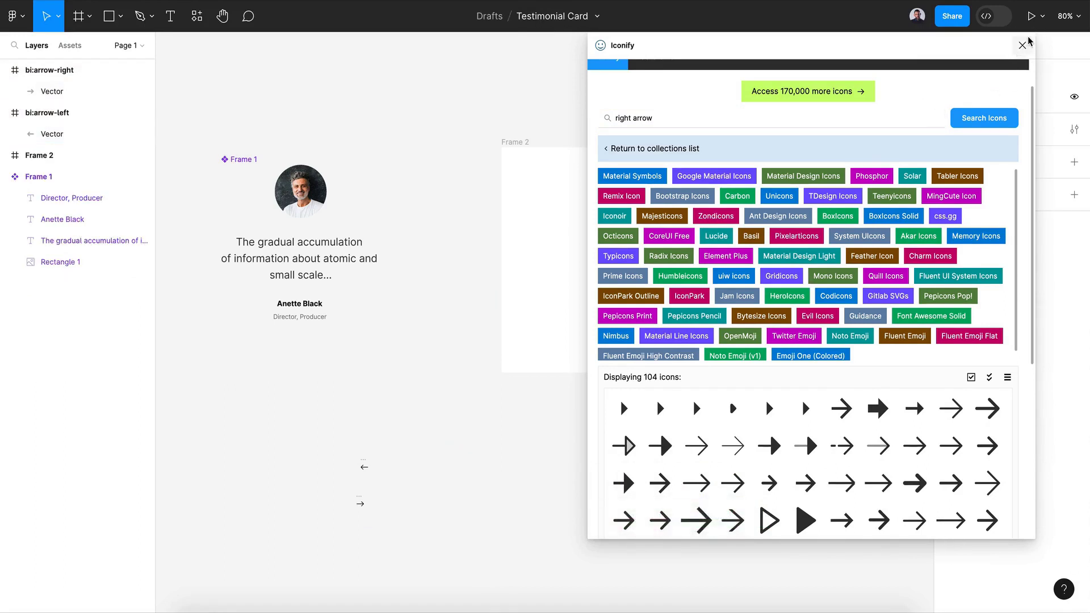
pyautogui.click(1023, 45)
# Step: Constrain the proportions of both arrow icons and enlarge them to 50 × 50
pyautogui.moveTo(301, 438); pyautogui.dragTo(380, 511)
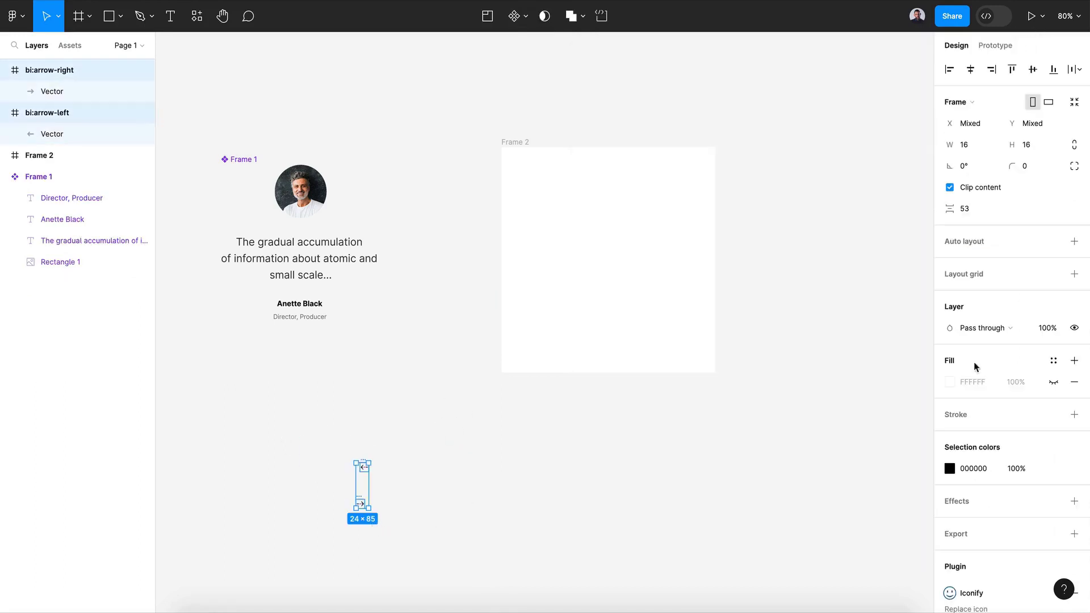
pyautogui.click(1074, 146)
pyautogui.moveTo(956, 147); pyautogui.dragTo(998, 154)
pyautogui.click(394, 491)
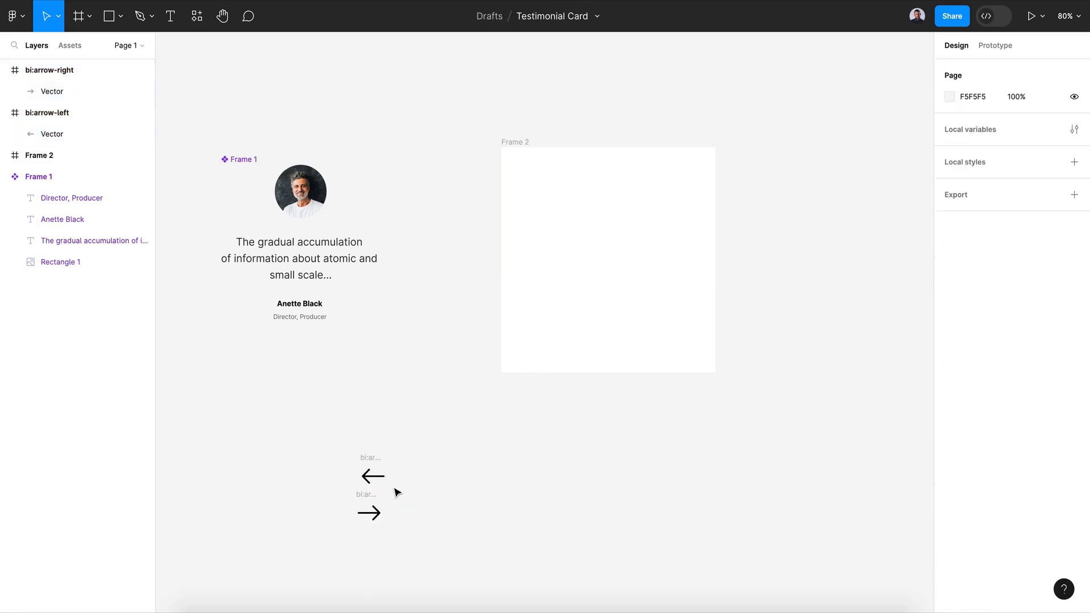
# Step: Move both arrow icons into the upper part of the empty frame, left arrow on its left side and right arrow opposite
pyautogui.moveTo(371, 475); pyautogui.dragTo(543, 181)
pyautogui.moveTo(368, 511); pyautogui.dragTo(672, 177)
pyautogui.click(551, 199)
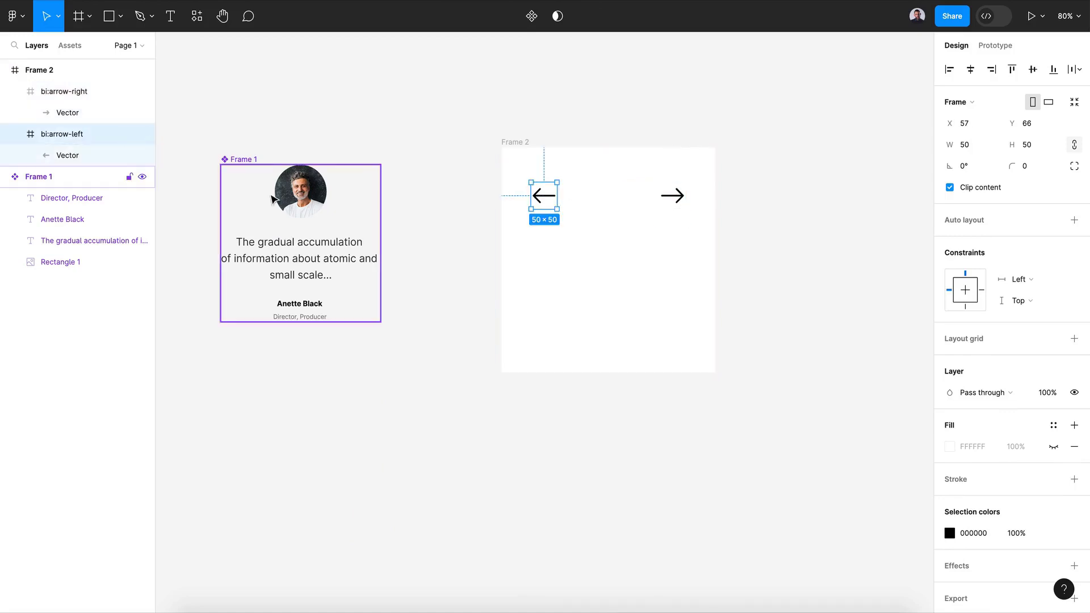
pyautogui.moveTo(271, 200); pyautogui.dragTo(548, 251)
pyautogui.hotkey('ctrl', 'z')
pyautogui.click(437, 360)
# Step: Place an instance of the testimonial component in the frame between the arrows and move that frame farther from the main component
pyautogui.click(70, 44)
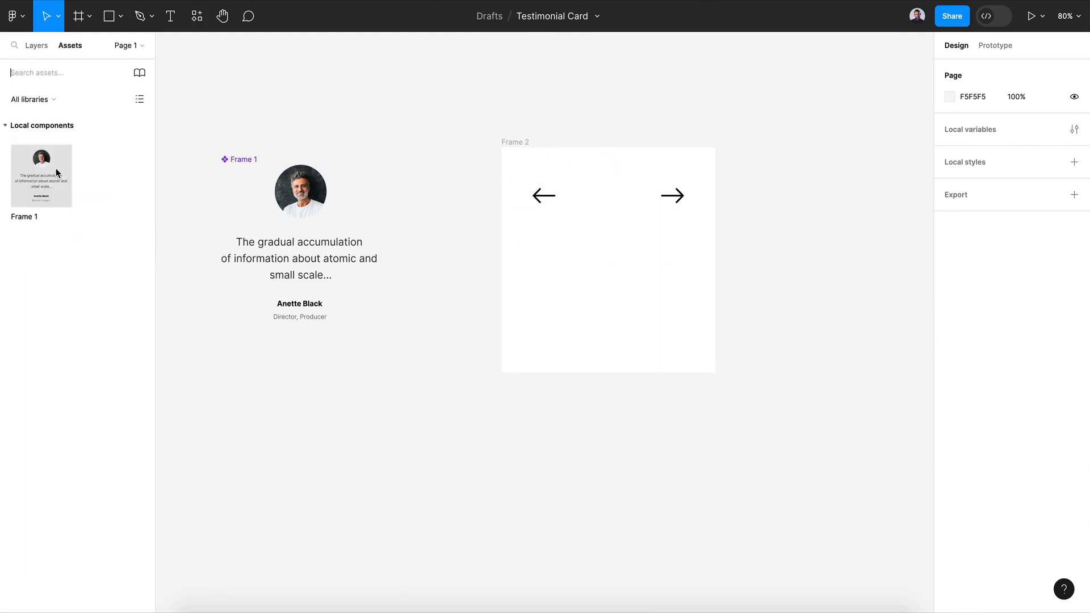
pyautogui.moveTo(39, 180); pyautogui.dragTo(606, 271)
pyautogui.moveTo(515, 142); pyautogui.dragTo(701, 148)
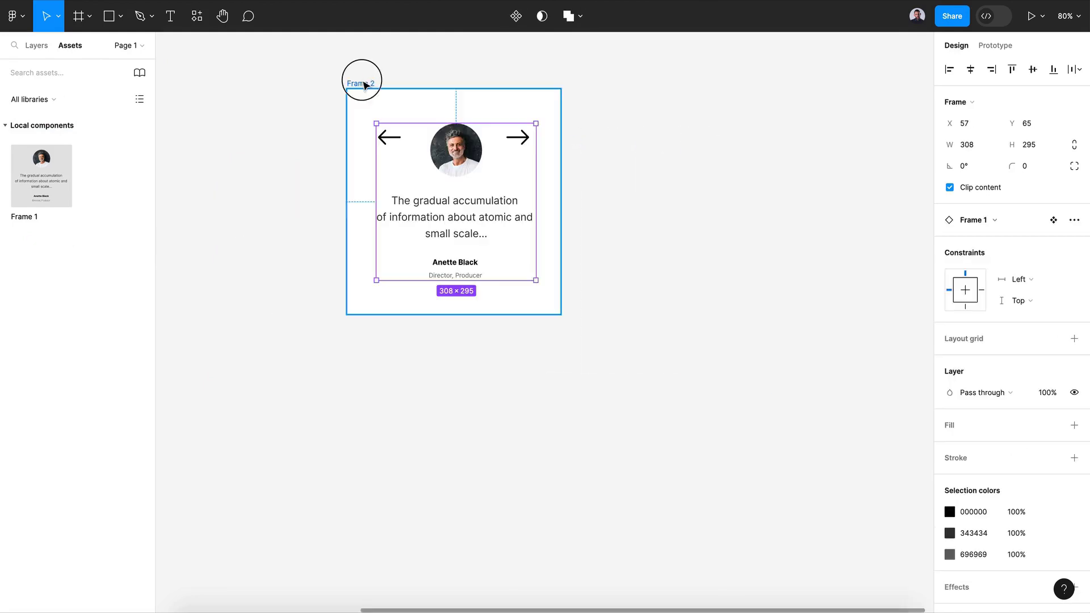
# Step: Rename the frame holding the arrows as "Testimonial card"
pyautogui.doubleClick(365, 84)
pyautogui.write('C')
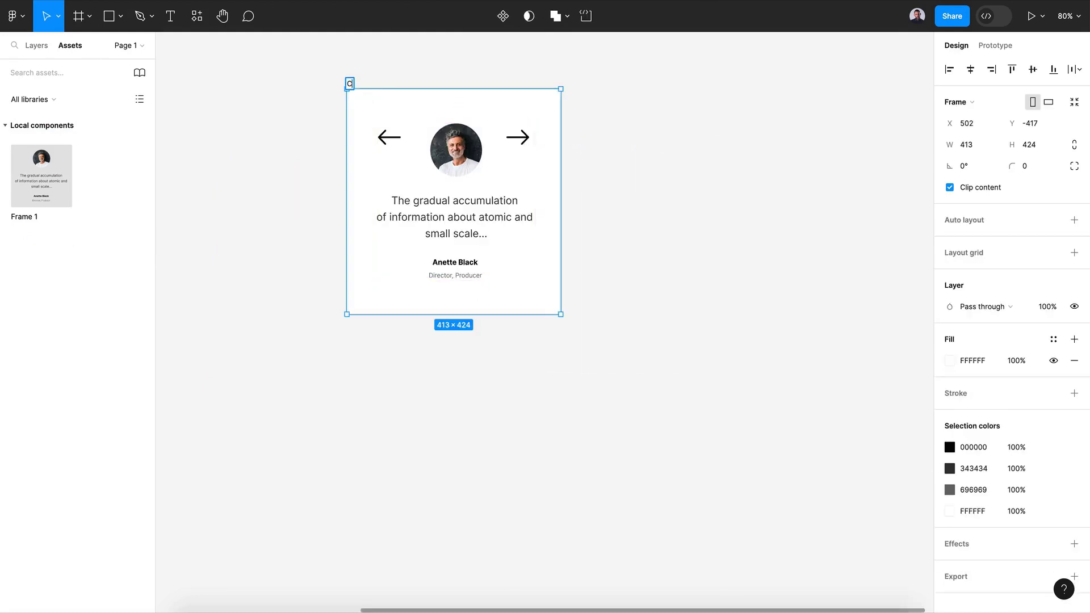
pyautogui.write('Testimo')
pyautogui.write('nial card')
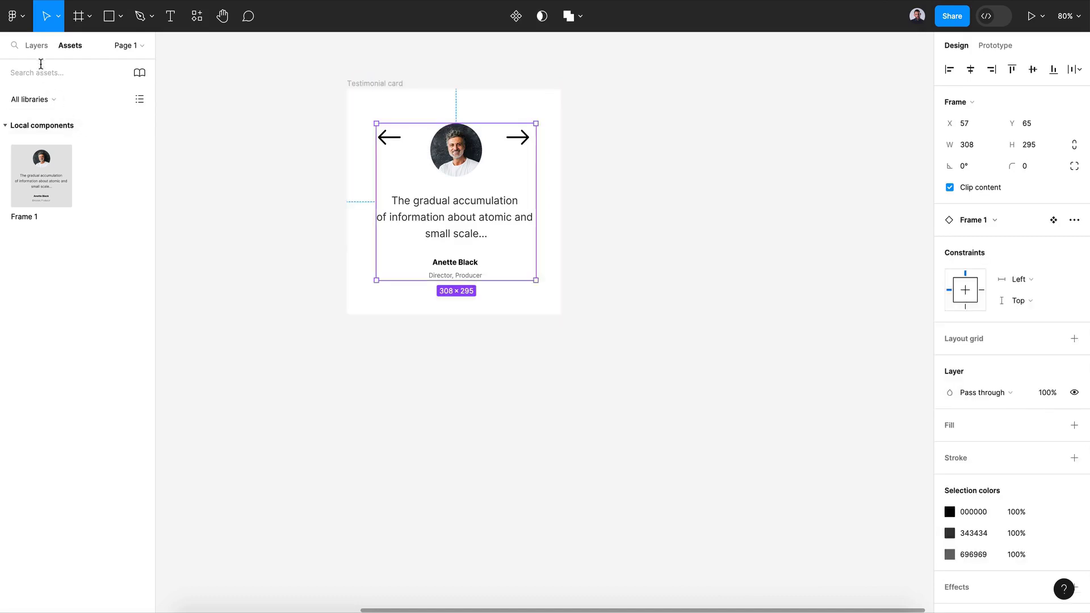
# Step: Duplicate the component instance in the Testimonial card frame and shift the copy horizontally to the right, past the frame's edge
pyautogui.click(36, 46)
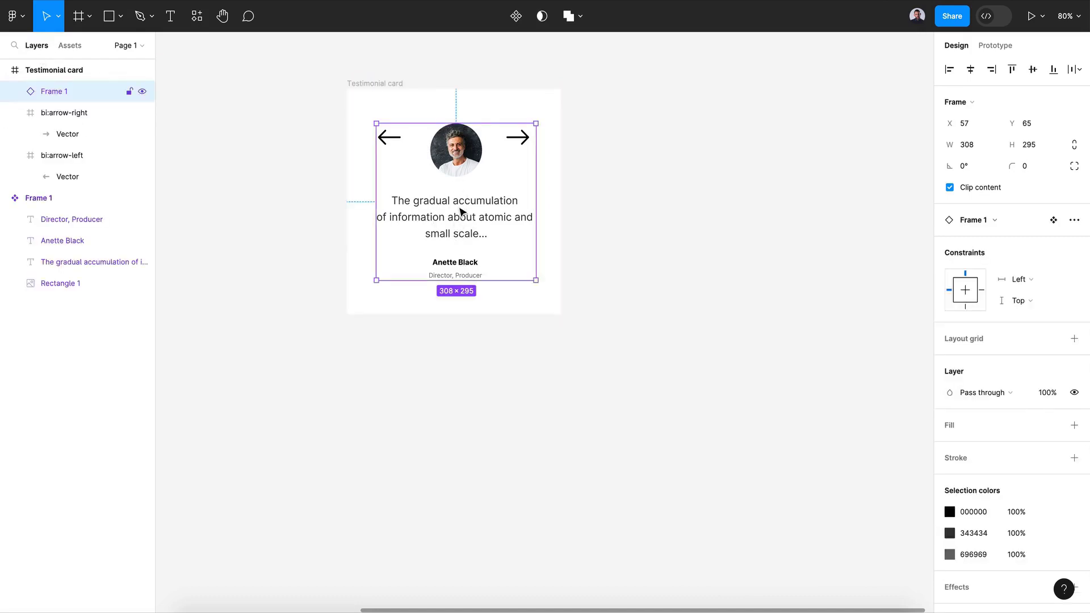
pyautogui.hotkey('ctrl', 'd')
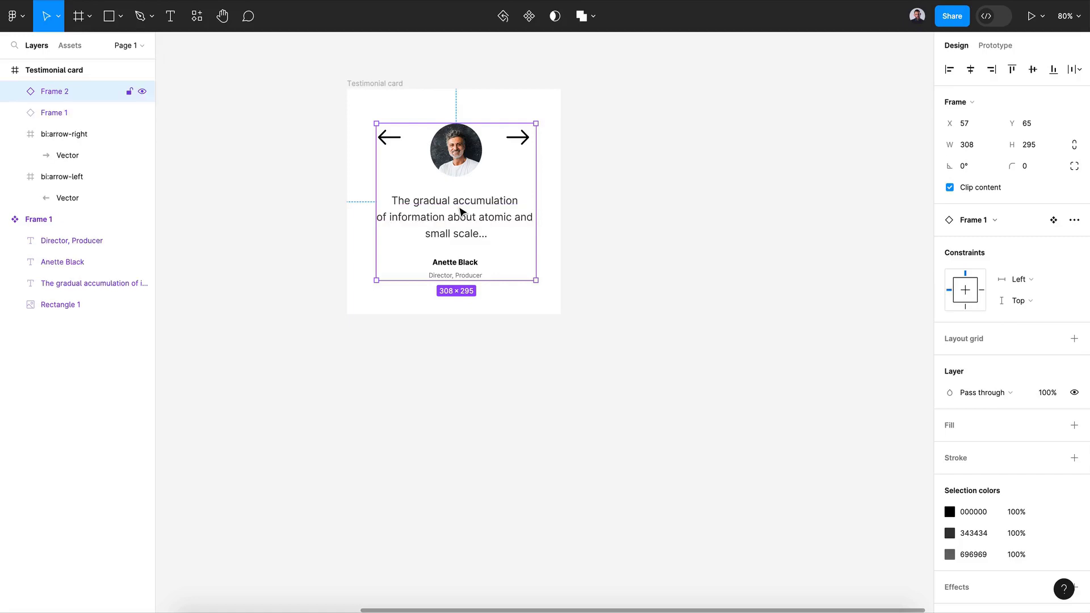
pyautogui.hotkey('shift', 'Right')
pyautogui.hotkey('shift', 'Right')
pyautogui.hotkey('shift', 'Right')
pyautogui.hotkey('shift', 'Right')
pyautogui.hotkey('shift', 'Right')
pyautogui.hotkey('shift', 'Right')
pyautogui.hotkey('shift', 'Right')
pyautogui.hotkey('shift', 'Right')
pyautogui.hotkey('shift', 'Right')
pyautogui.hotkey('shift', 'Right')
pyautogui.hotkey('shift', 'Right')
pyautogui.hotkey('shift', 'Right')
pyautogui.hotkey('shift', 'Right')
pyautogui.hotkey('shift', 'Right')
pyautogui.hotkey('shift', 'Right')
pyautogui.hotkey('shift', 'Right')
pyautogui.hotkey('shift', 'Right')
pyautogui.hotkey('shift', 'Right')
pyautogui.hotkey('shift', 'Right')
pyautogui.hotkey('shift', 'Right')
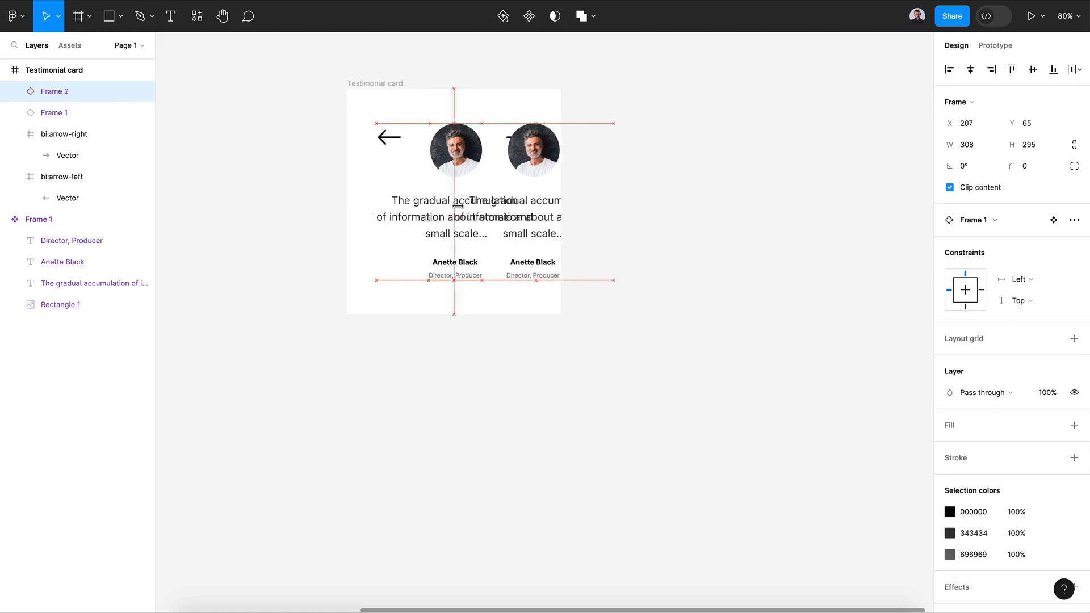
pyautogui.hotkey('shift', 'Right')
pyautogui.hotkey('shift', 'Right')
pyautogui.hotkey('shift', 'Right')
pyautogui.hotkey('shift', 'Right')
pyautogui.hotkey('shift', 'Right')
pyautogui.hotkey('shift', 'Right')
pyautogui.hotkey('shift', 'Right')
pyautogui.hotkey('shift', 'Right')
pyautogui.hotkey('shift', 'Right')
pyautogui.hotkey('shift', 'Right')
pyautogui.hotkey('shift', 'Right')
pyautogui.hotkey('shift', 'Right')
pyautogui.hotkey('shift', 'Right')
pyautogui.hotkey('shift', 'Right')
pyautogui.hotkey('shift', 'Right')
pyautogui.hotkey('shift', 'Right')
pyautogui.hotkey('shift', 'Right')
pyautogui.hotkey('shift', 'Right')
pyautogui.hotkey('shift', 'Right')
pyautogui.hotkey('shift', 'Right')
# Step: Turn off Clip content for the Testimonial card frame and shift the second instance right to X 447
pyautogui.click(80, 70)
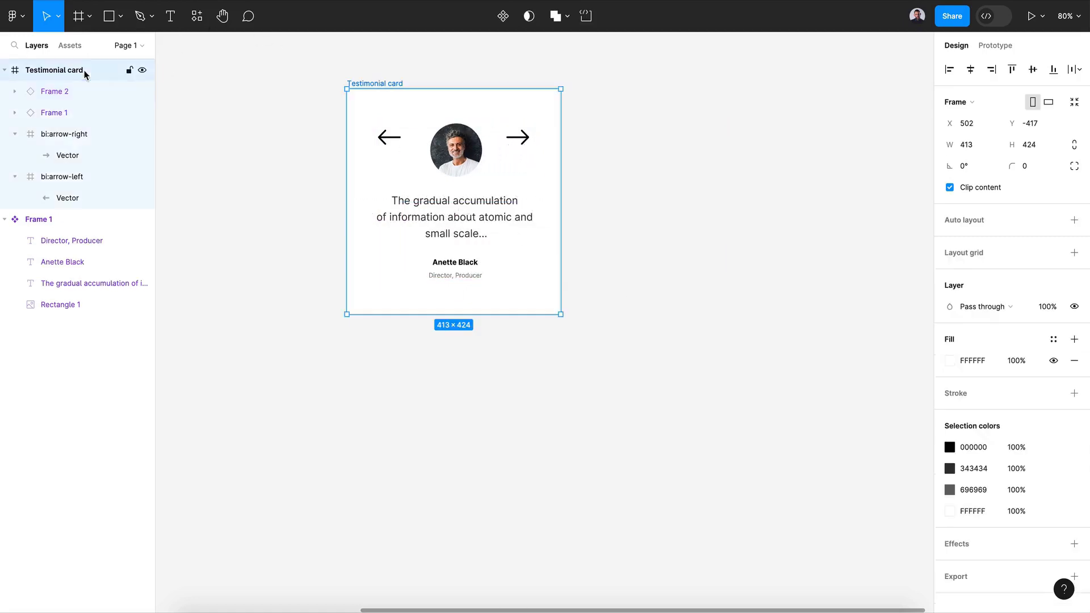
pyautogui.click(951, 191)
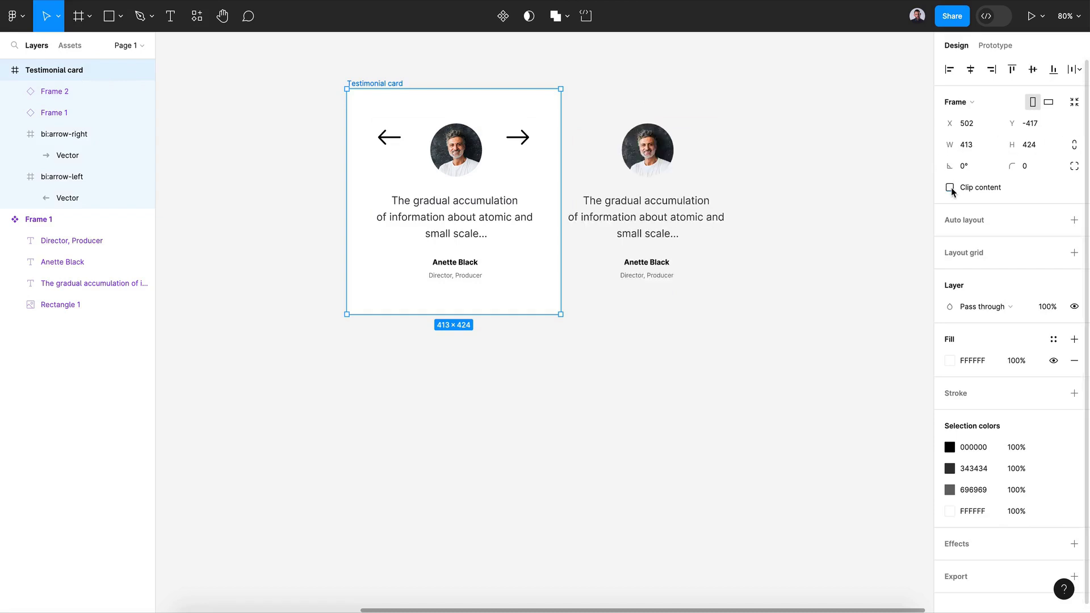
pyautogui.click(675, 250)
pyautogui.hotkey('shift', 'Right')
pyautogui.hotkey('shift', 'Right')
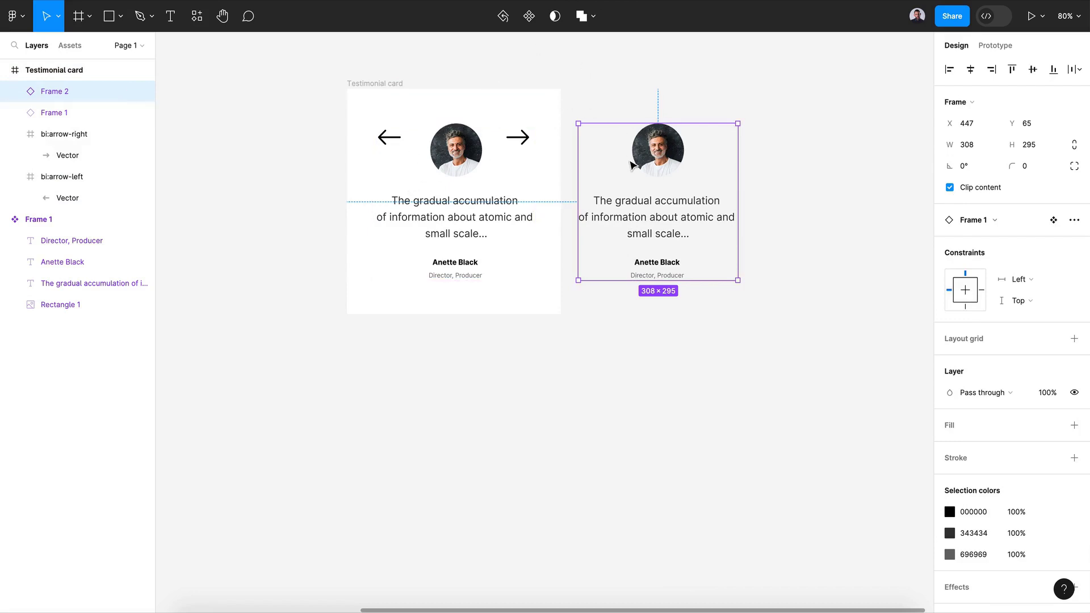
# Step: Duplicate the second instance and place the copy to its right at X 847, Y 65
pyautogui.hotkey('ctrl', 'd')
pyautogui.moveTo(650, 214); pyautogui.dragTo(858, 223)
pyautogui.hscroll(3, 860, 223)
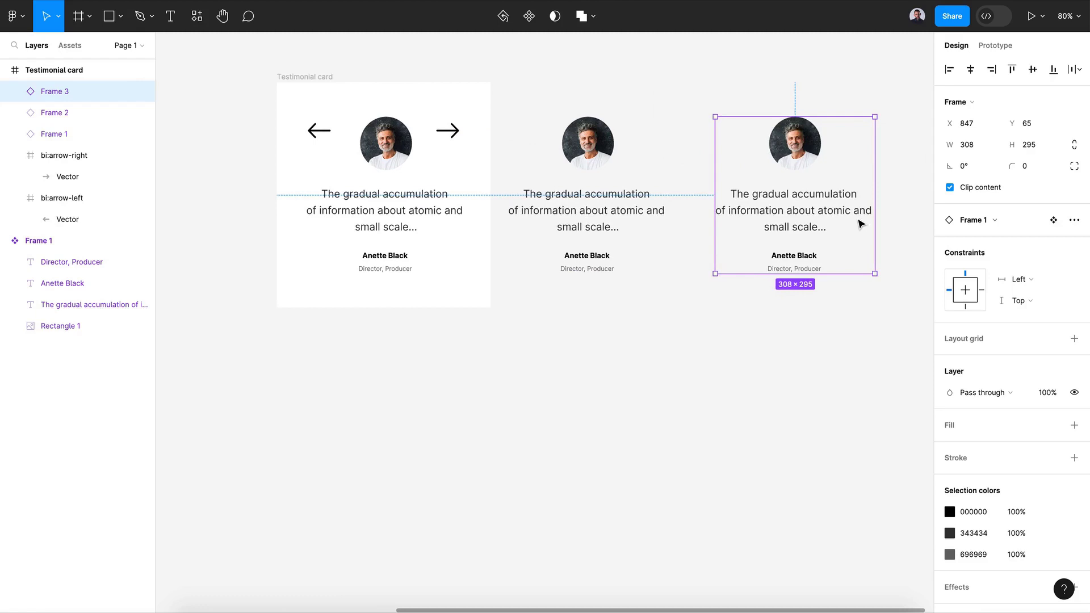
# Step: Run the Content Reel plugin and fill the portraits of the second and third instances with Avatars (male) images
pyautogui.click(199, 26)
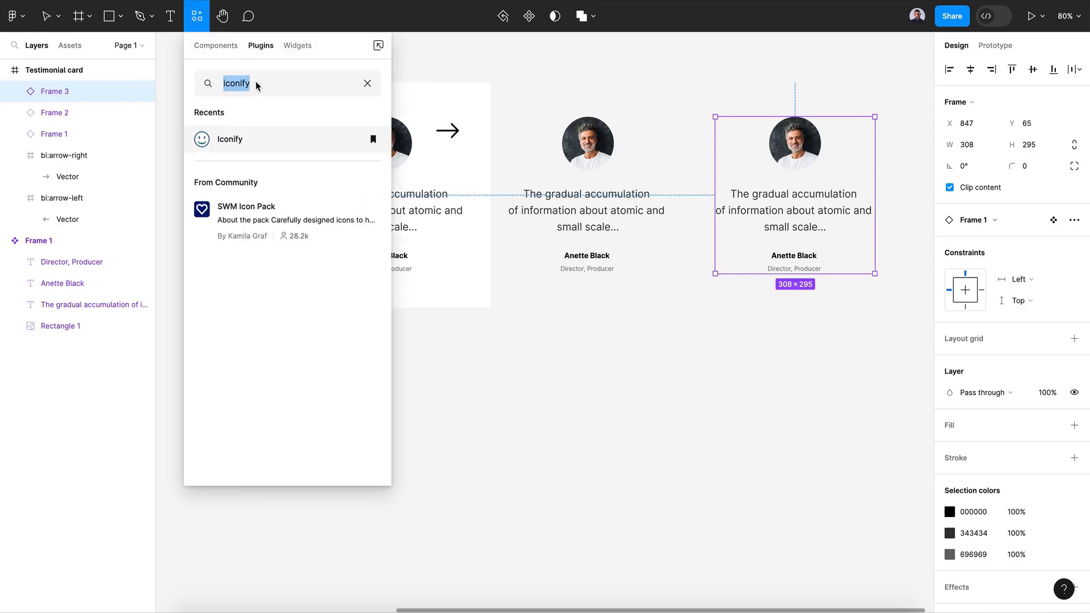
pyautogui.press('BackSpace')
pyautogui.write('content')
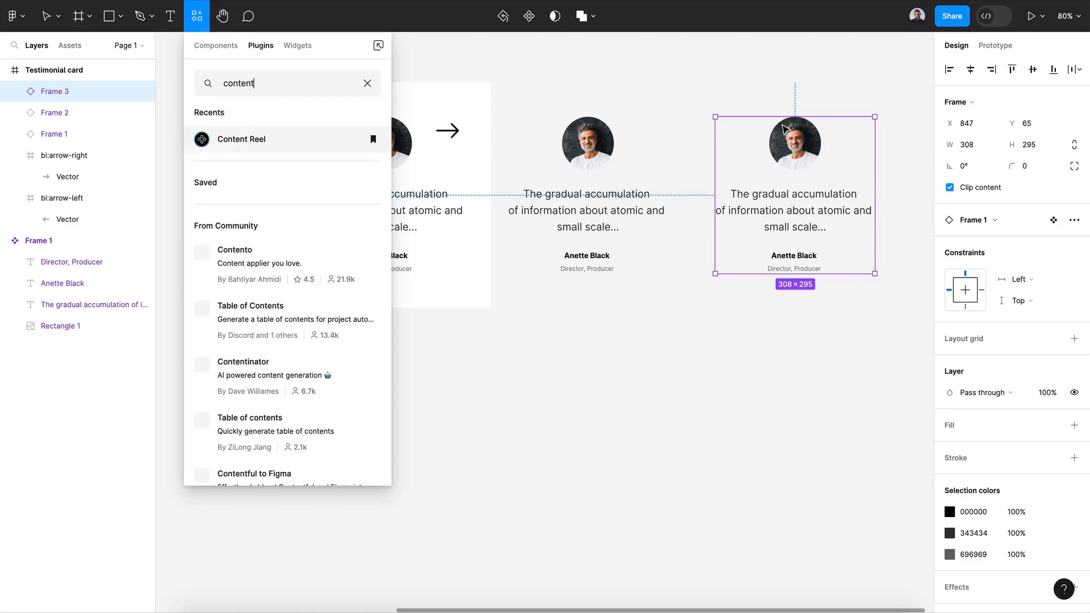
pyautogui.click(267, 142)
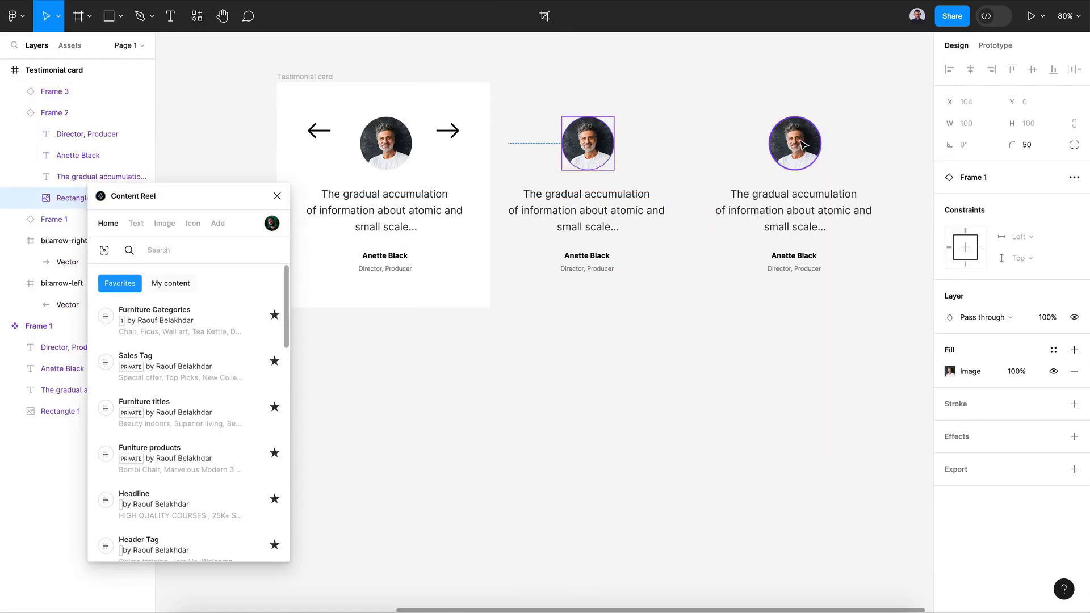
pyautogui.keyDown('ctrl'); pyautogui.keyDown('shift'); pyautogui.click(802, 145); pyautogui.keyUp('shift'); pyautogui.keyUp('ctrl')
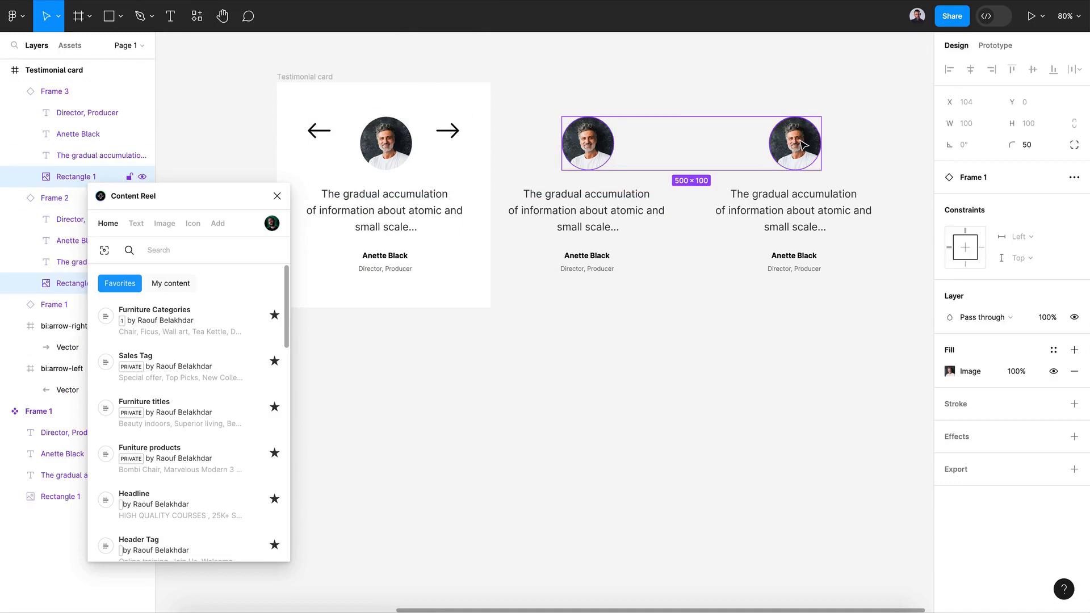
pyautogui.click(164, 236)
pyautogui.click(195, 371)
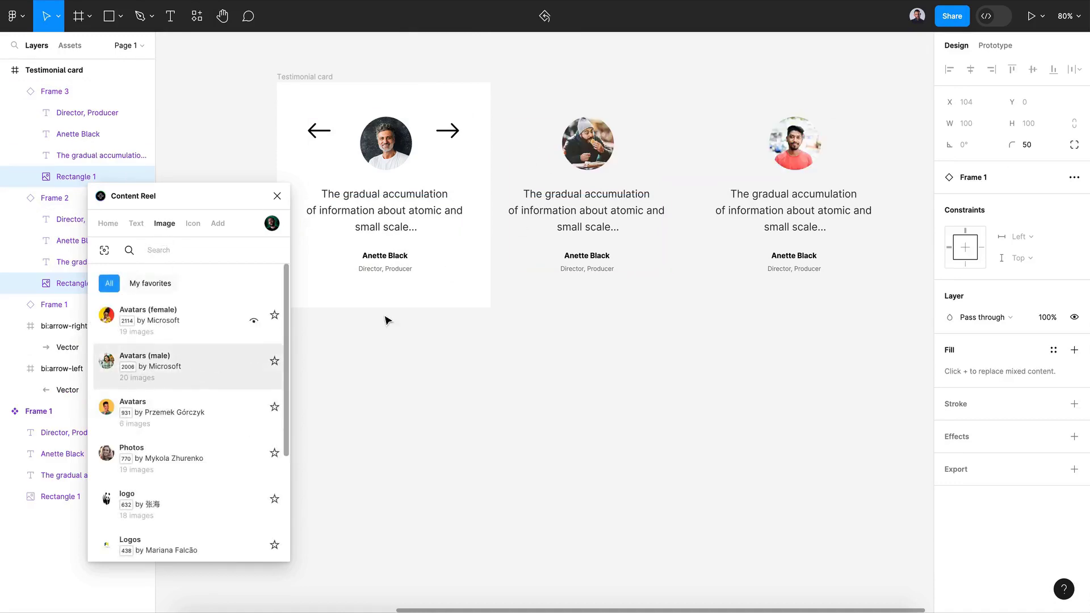
# Step: Select the quote text in all three instances, fill it with testimonial text from Content Reel, and close the plugin
pyautogui.click(576, 221)
pyautogui.keyDown('shift'); pyautogui.click(800, 220); pyautogui.keyUp('shift')
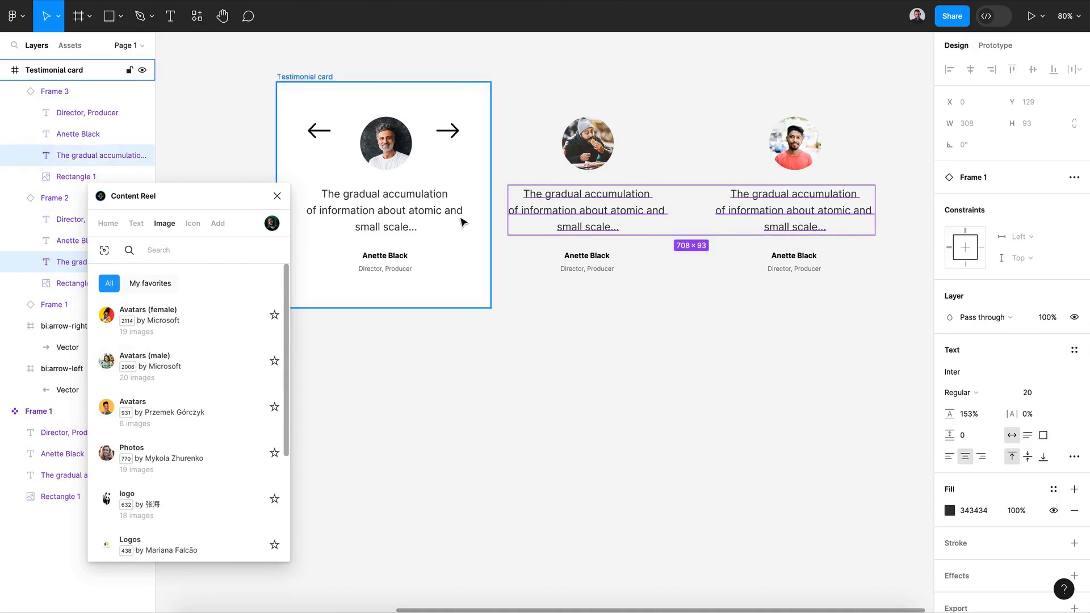
pyautogui.keyDown('shift'); pyautogui.click(429, 215); pyautogui.keyUp('shift')
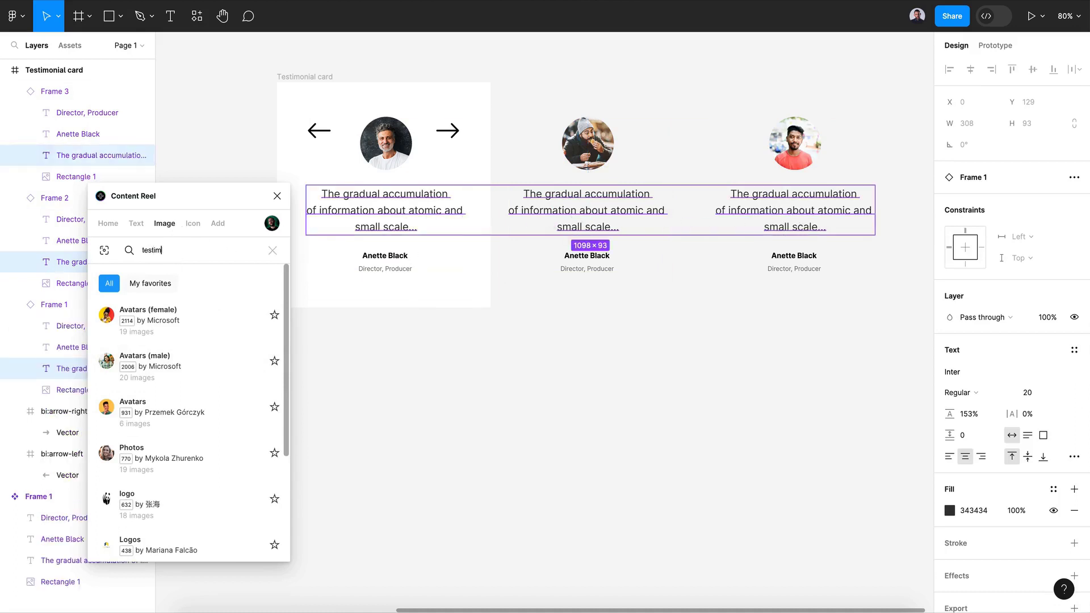
pyautogui.click(136, 223)
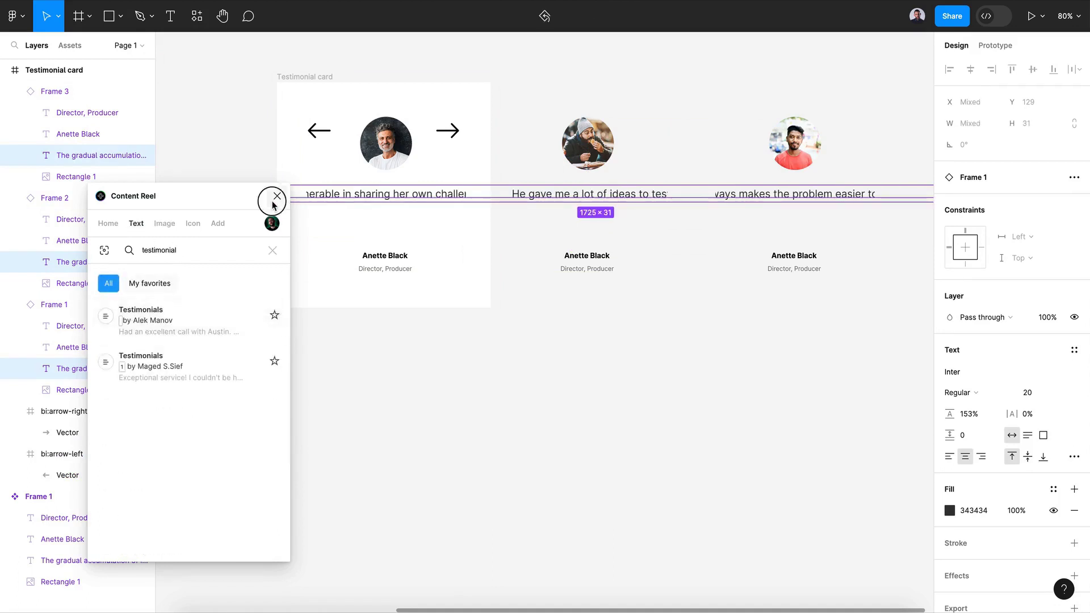
pyautogui.click(277, 196)
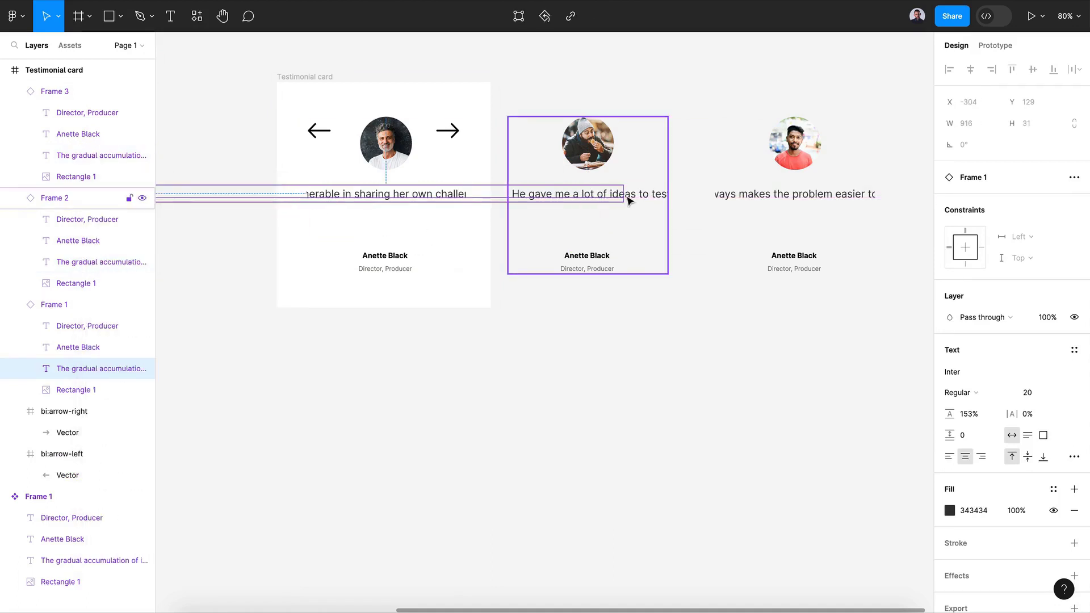
# Step: Set the quote text in the main component to auto height with a width of 308
pyautogui.scroll(-5, 425, 253)
pyautogui.hscroll(-5, 426, 252)
pyautogui.click(359, 236)
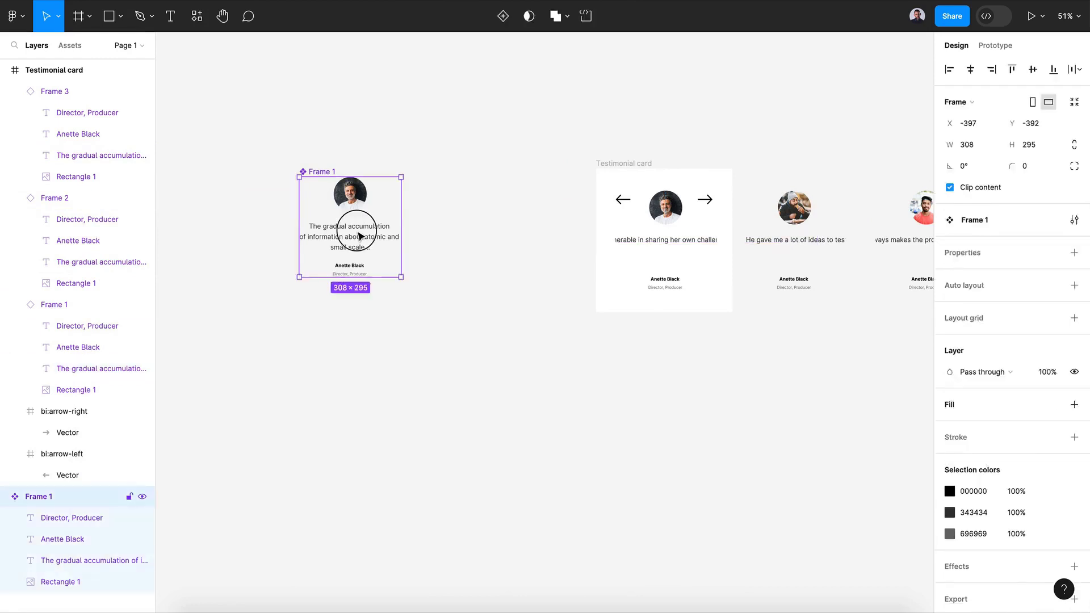
pyautogui.click(359, 235)
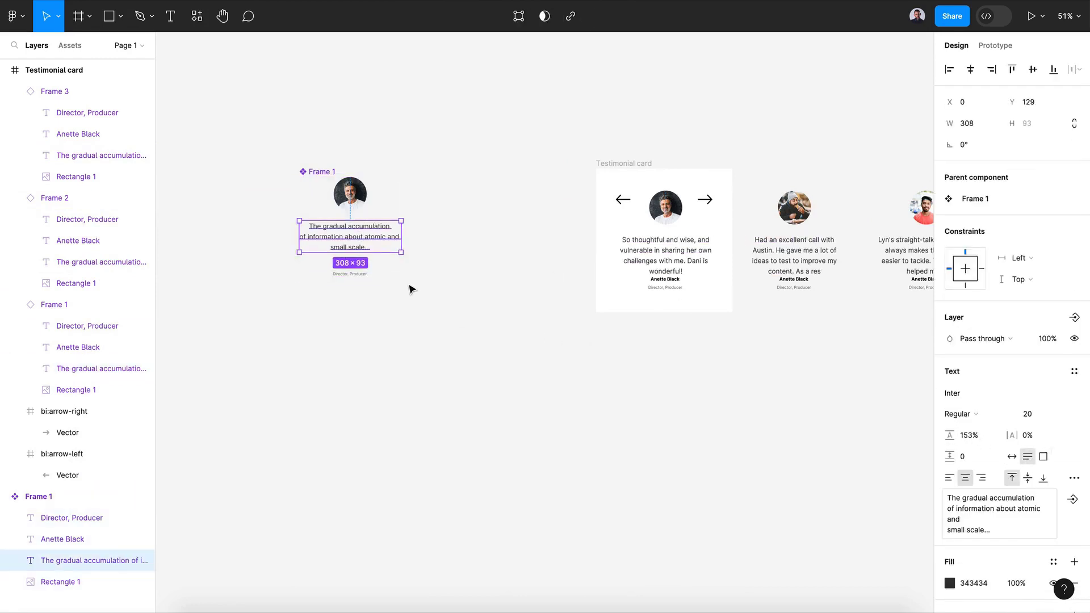
# Step: Add auto layout to the main component holding the portrait, quote, name and role
pyautogui.scroll(5, 411, 289)
pyautogui.press('Escape')
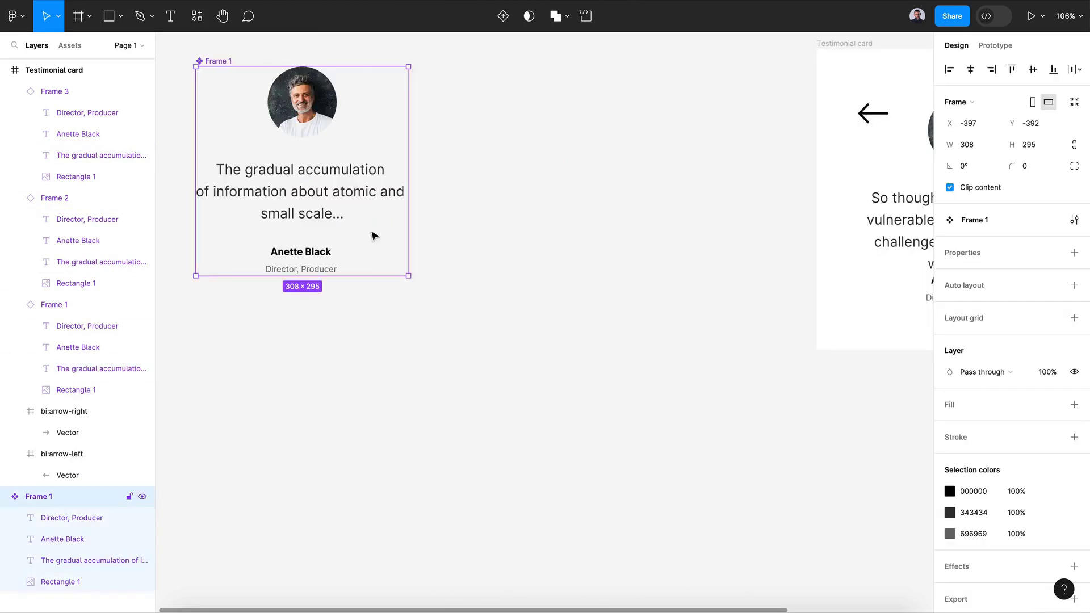
pyautogui.click(1074, 285)
# Step: Group the name and role texts in the main component and add auto layout to the group
pyautogui.click(302, 240)
pyautogui.keyDown('shift'); pyautogui.click(336, 273); pyautogui.keyUp('shift')
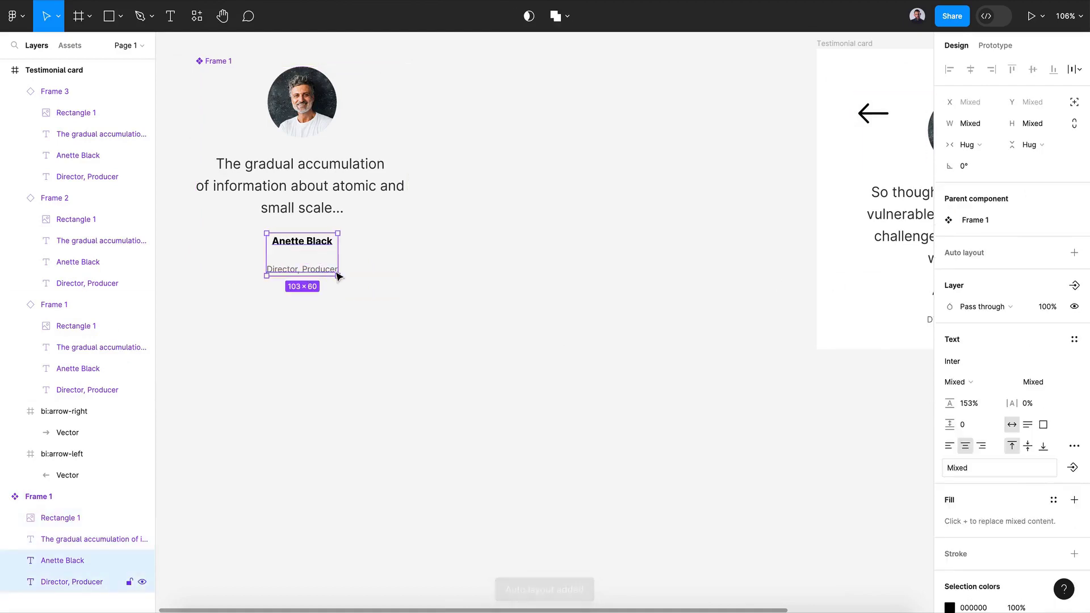
pyautogui.hotkey('ctrl', 'g')
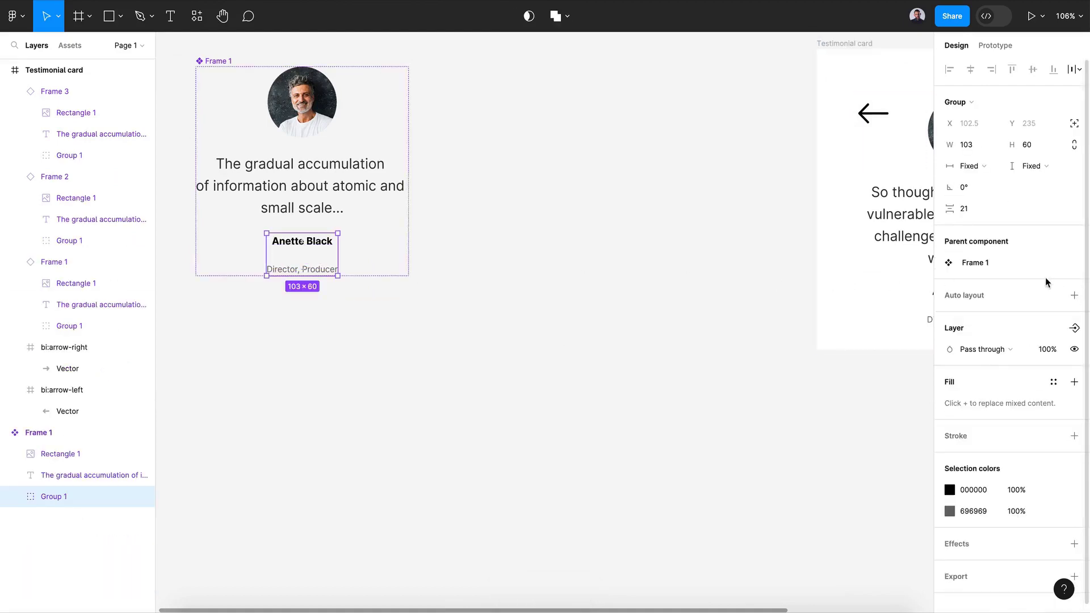
pyautogui.click(1073, 295)
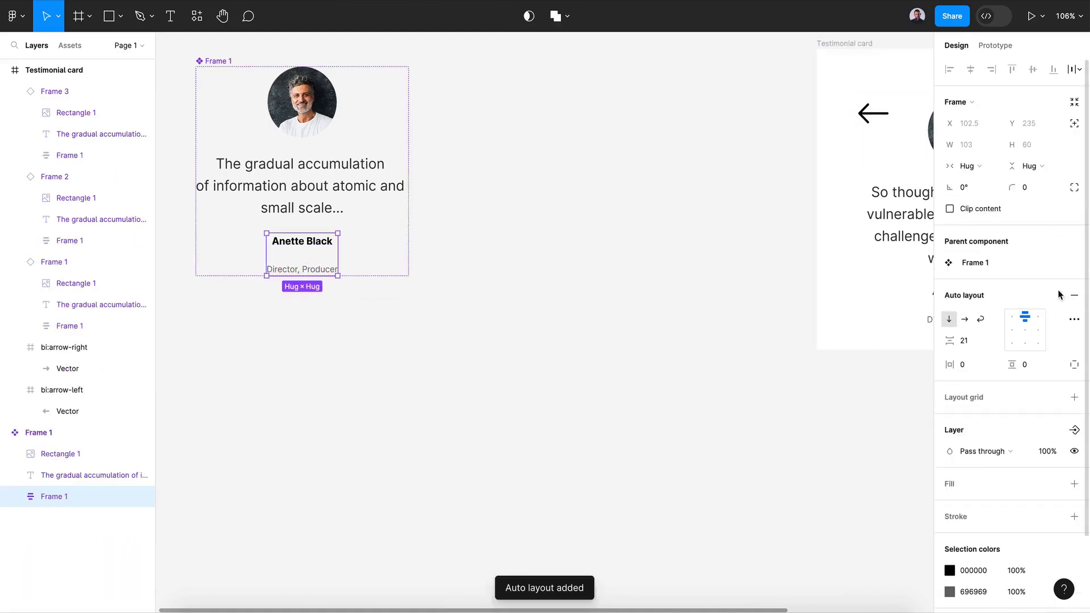
# Step: Examine the quote wrapping and spacing in the three testimonial instances
pyautogui.hscroll(5, 707, 393)
pyautogui.click(707, 394)
pyautogui.hscroll(3, 706, 393)
pyautogui.scroll(-5, 707, 393)
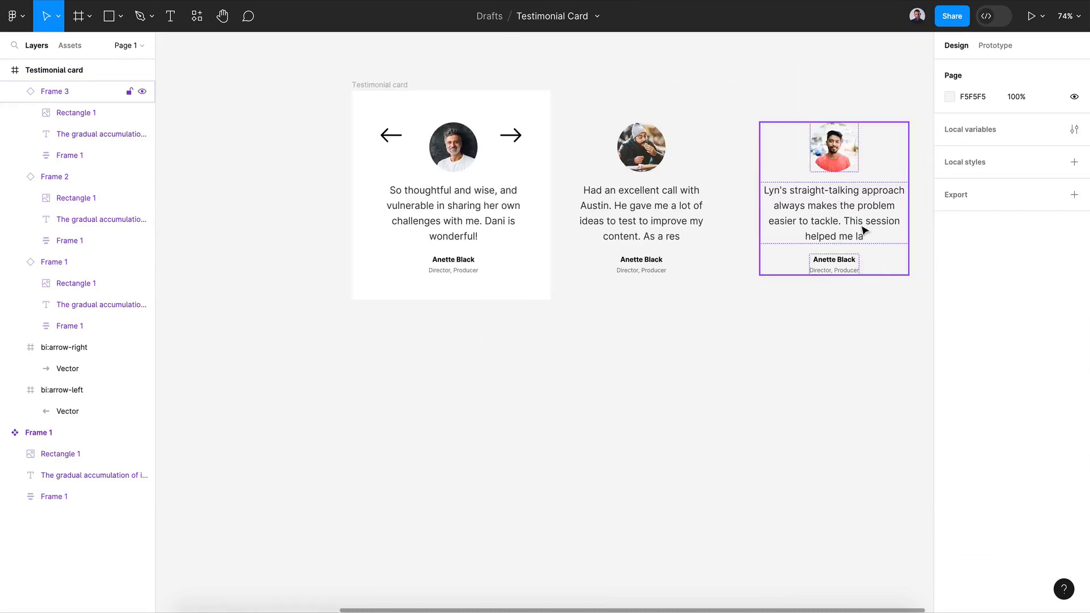
pyautogui.hscroll(3, 581, 340)
pyautogui.scroll(1, 581, 340)
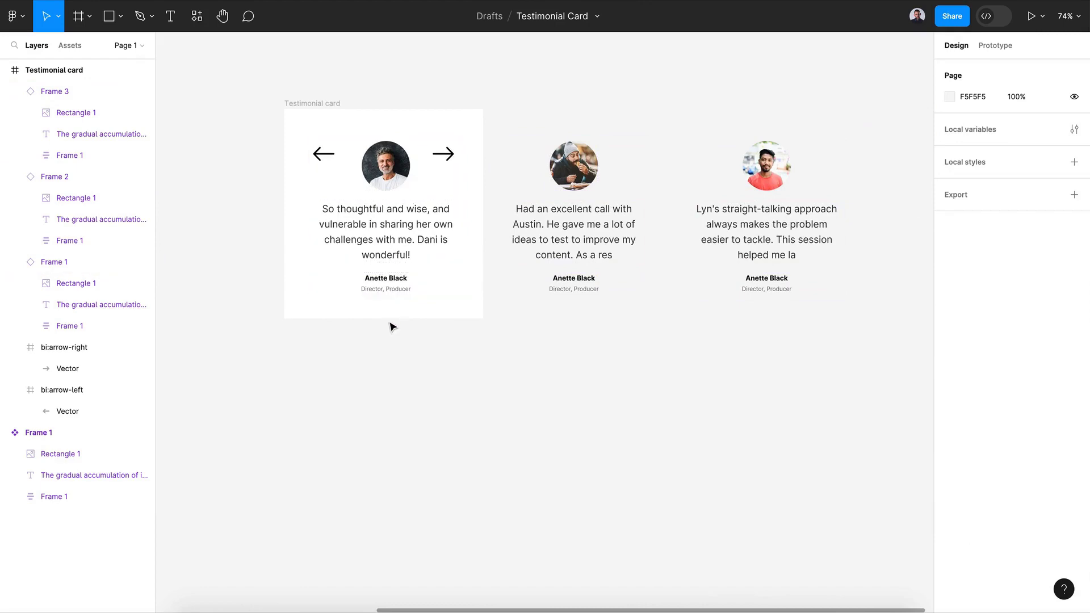
pyautogui.scroll(3, 391, 324)
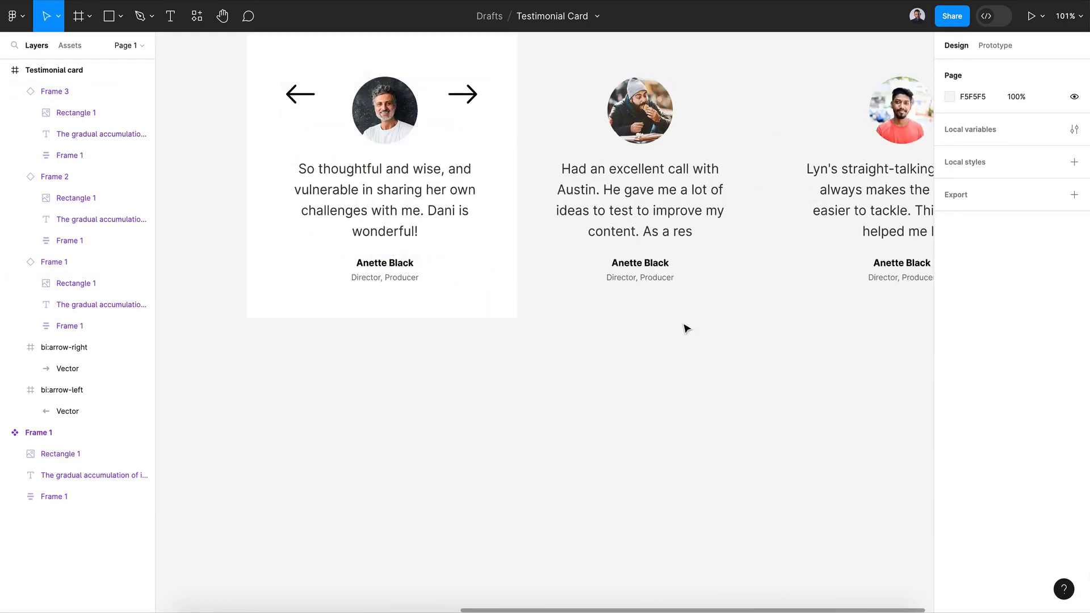
pyautogui.hscroll(3, 683, 324)
pyautogui.scroll(-4, 683, 323)
# Step: Rotate the second testimonial instance to -90°
pyautogui.click(631, 253)
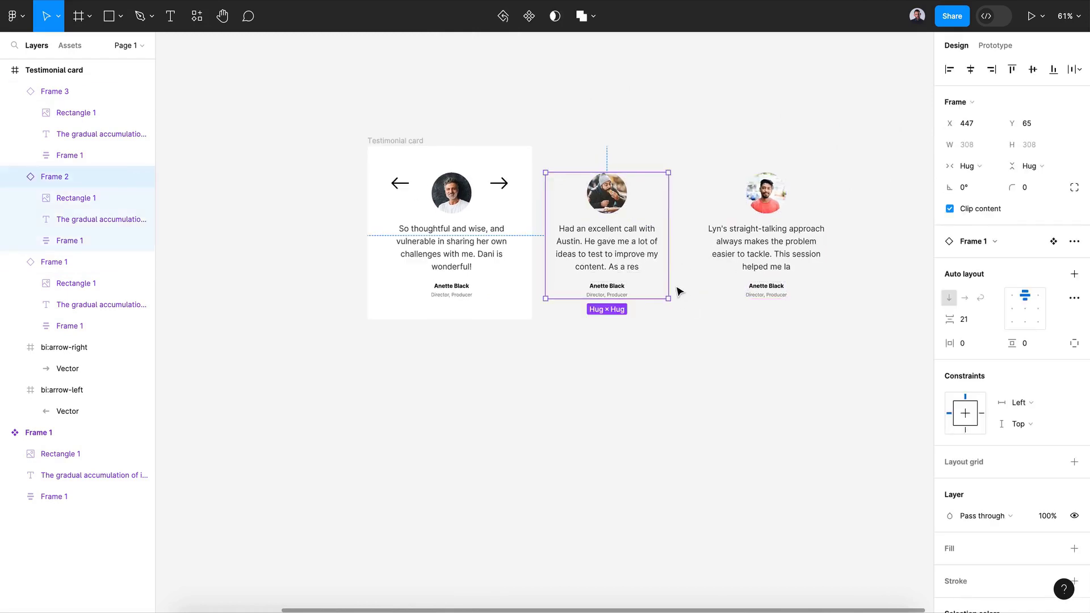
pyautogui.moveTo(950, 187)
pyautogui.mouseDown()
pyautogui.moveTo(1037, 193)
pyautogui.moveTo(941, 190)
pyautogui.mouseUp()
pyautogui.click(977, 192)
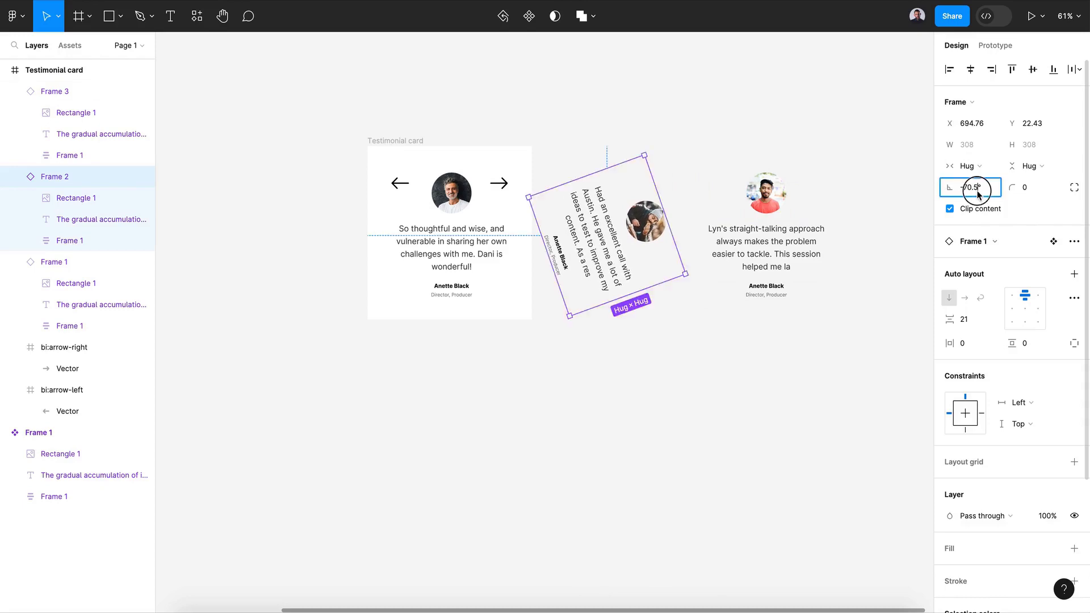
pyautogui.write('-90')
pyautogui.press('Return')
# Step: Rotate the third testimonial instance to -90°
pyautogui.click(751, 250)
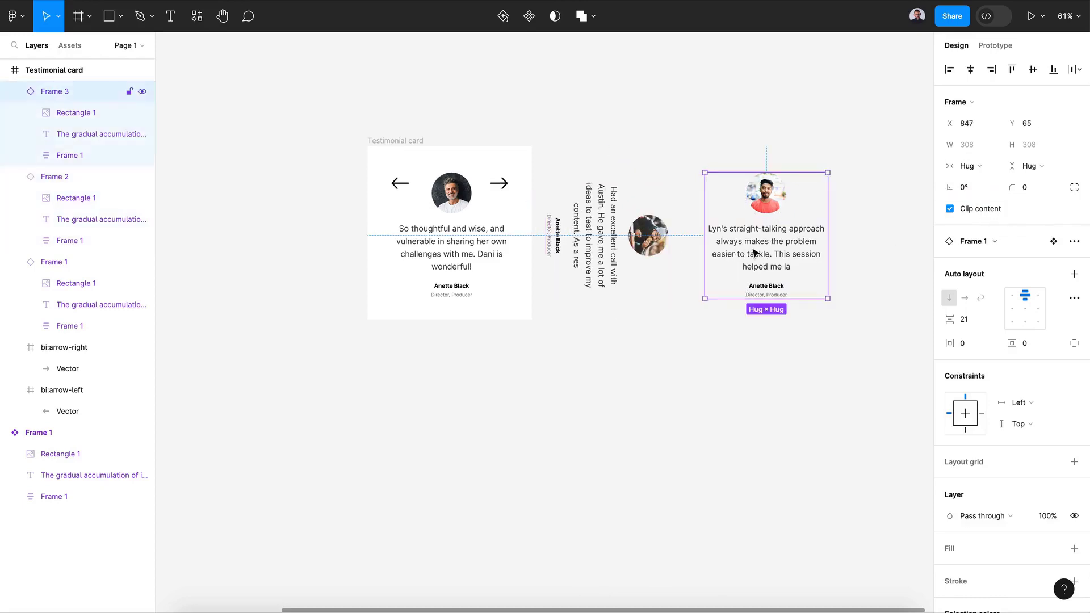
pyautogui.click(961, 188)
pyautogui.write('-9')
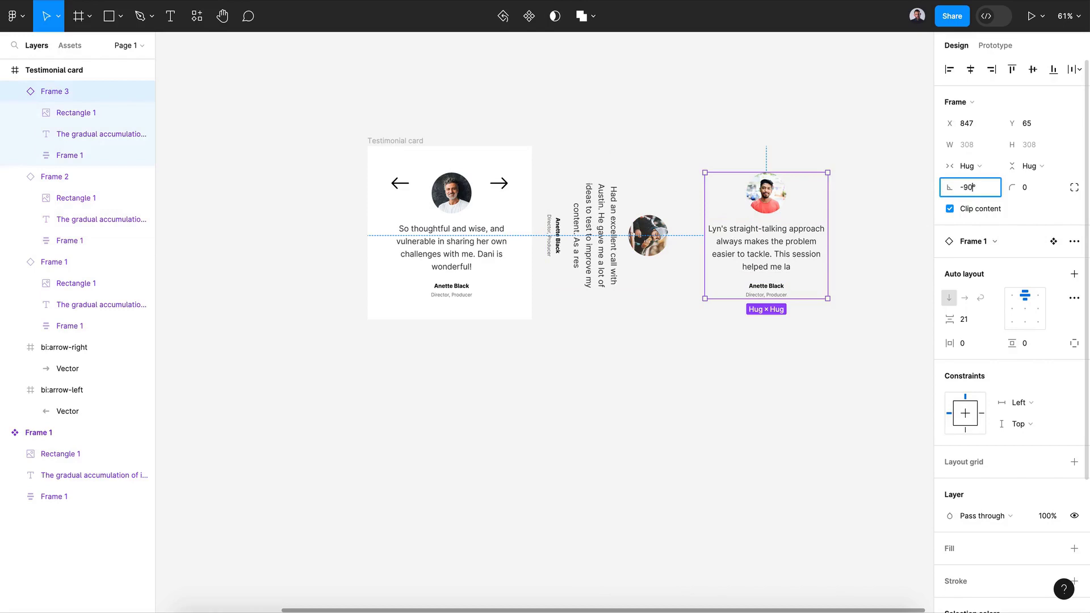
pyautogui.press('Return')
pyautogui.click(778, 377)
# Step: Turn on Clip content for the Testimonial card frame and convert the frame into a component
pyautogui.hscroll(2, 779, 376)
pyautogui.scroll(-1, 779, 377)
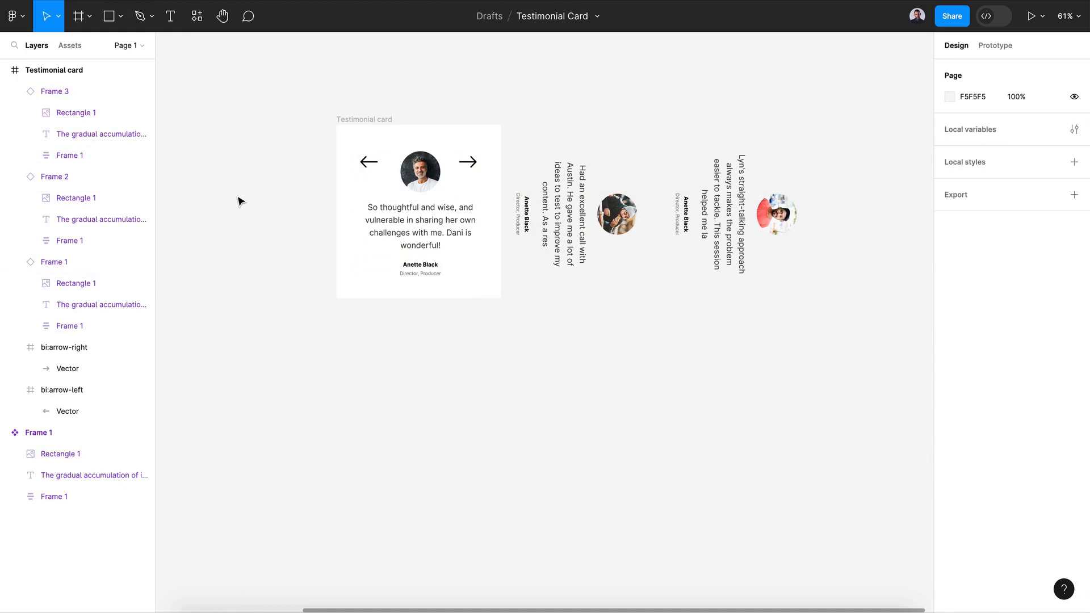
pyautogui.click(353, 119)
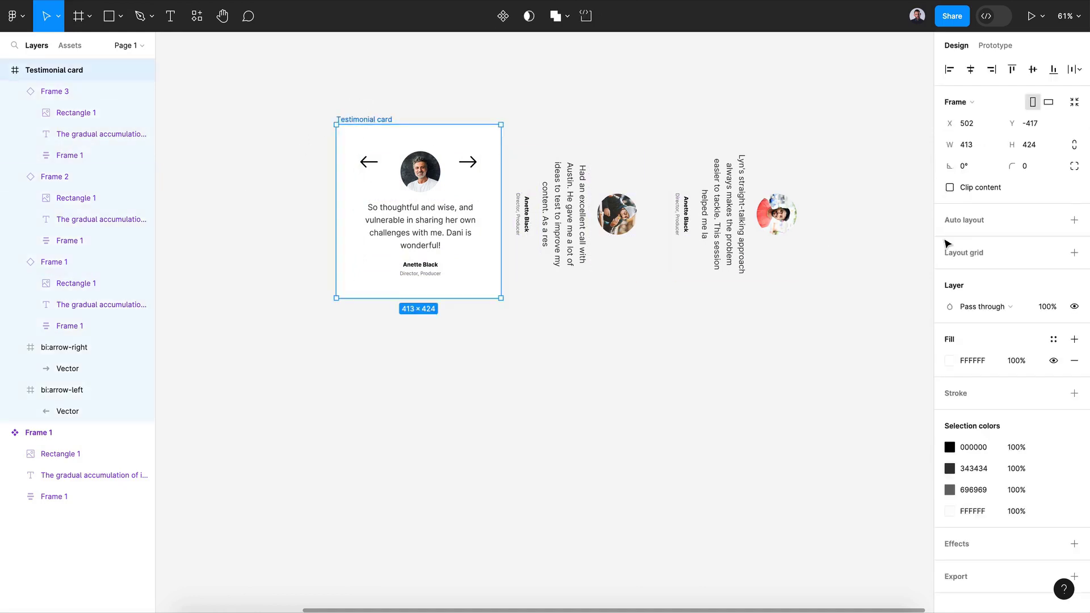
pyautogui.click(949, 188)
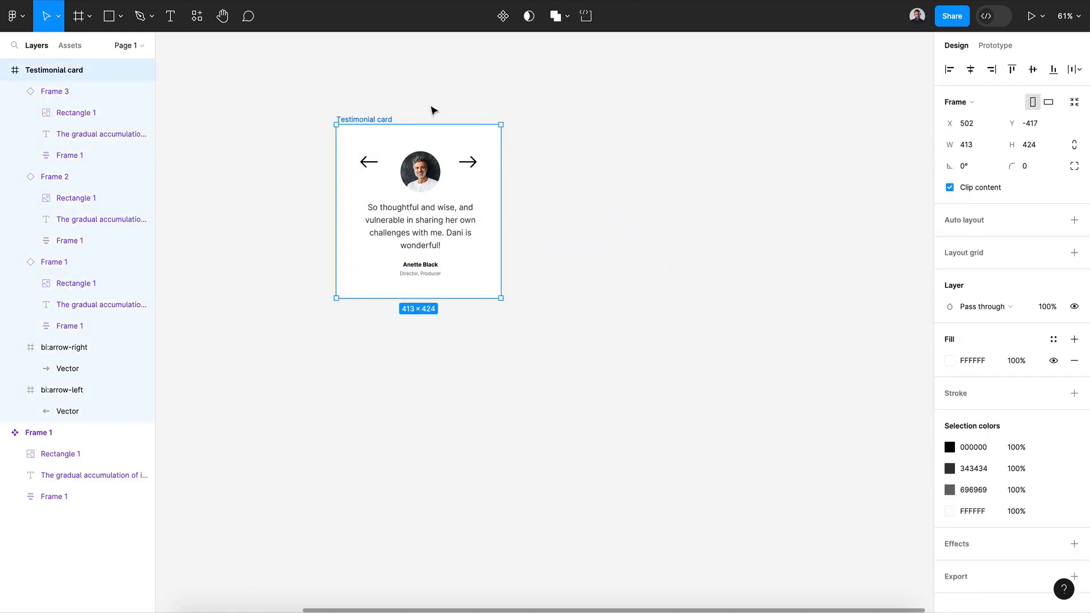
pyautogui.click(503, 17)
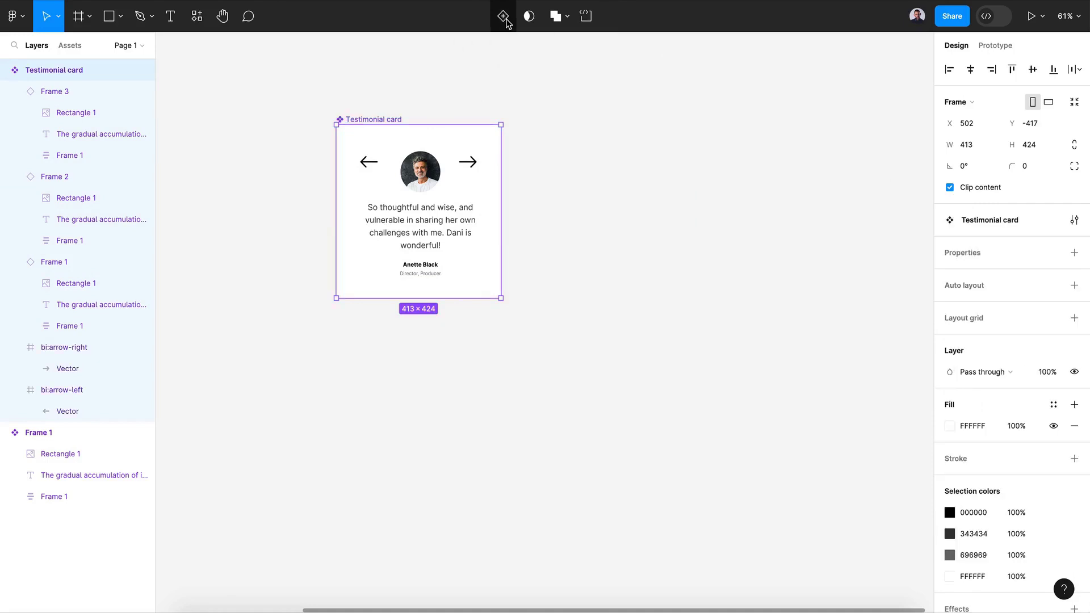
# Step: Add a second variant to the Testimonial card component and turn off Clip content for both that variant and the component set
pyautogui.click(504, 17)
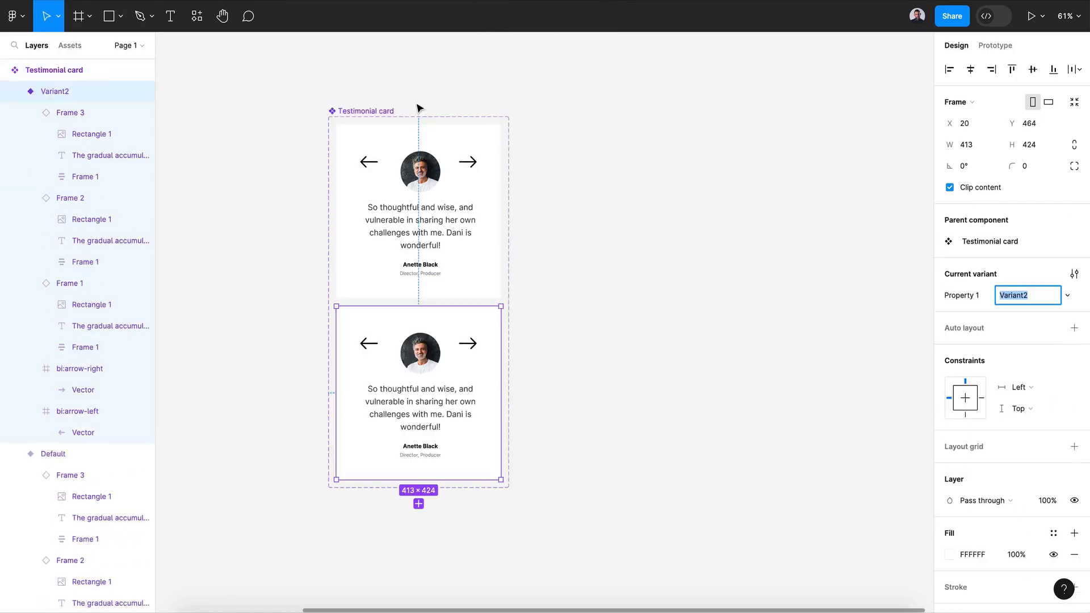
pyautogui.doubleClick(430, 370)
pyautogui.scroll(-5, 430, 378)
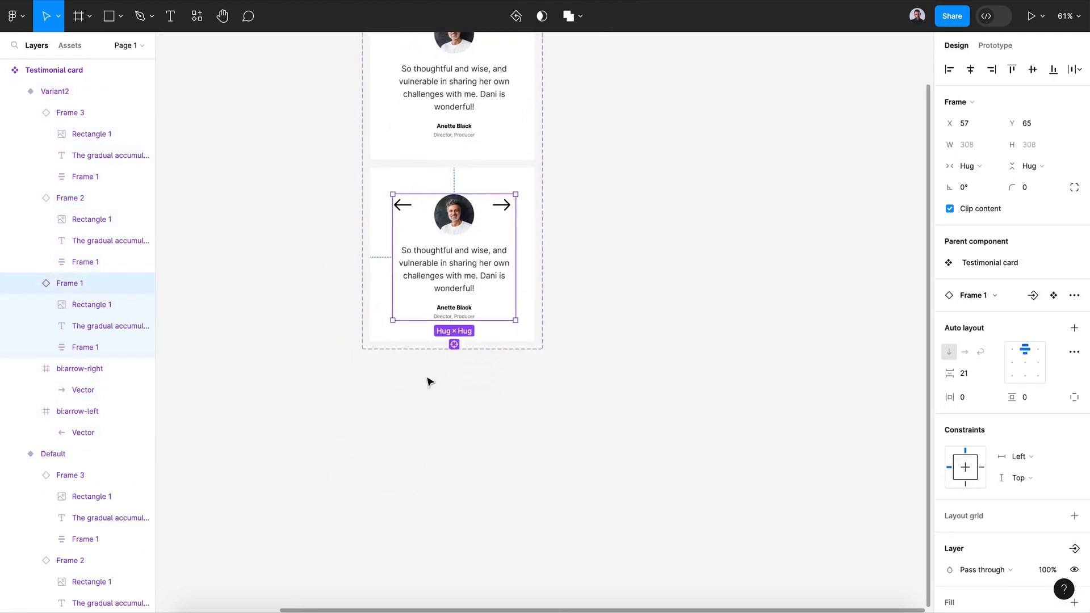
pyautogui.click(521, 227)
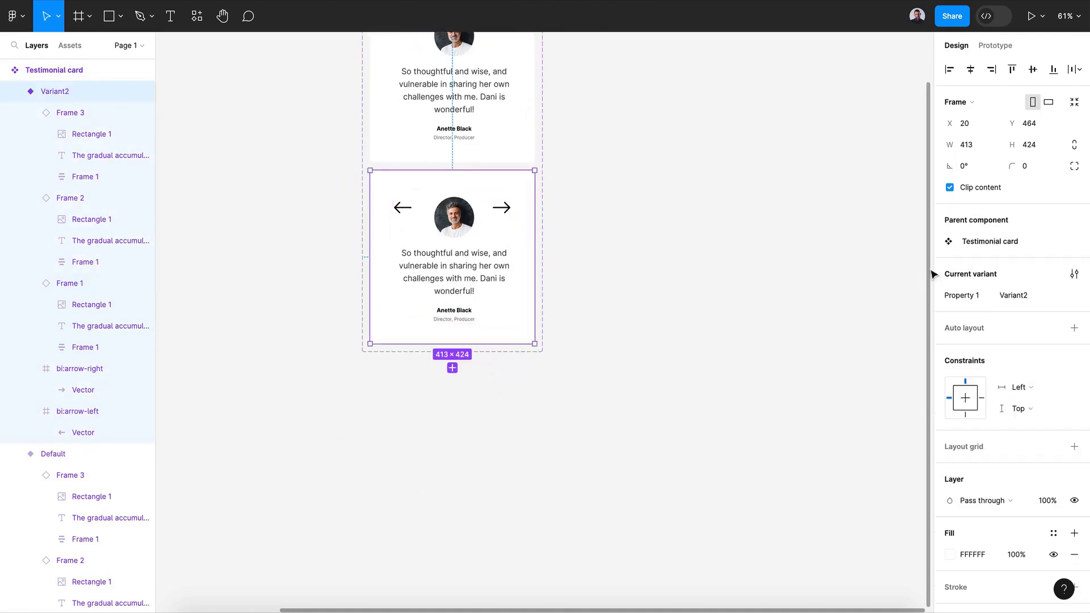
pyautogui.click(949, 187)
pyautogui.scroll(3, 379, 171)
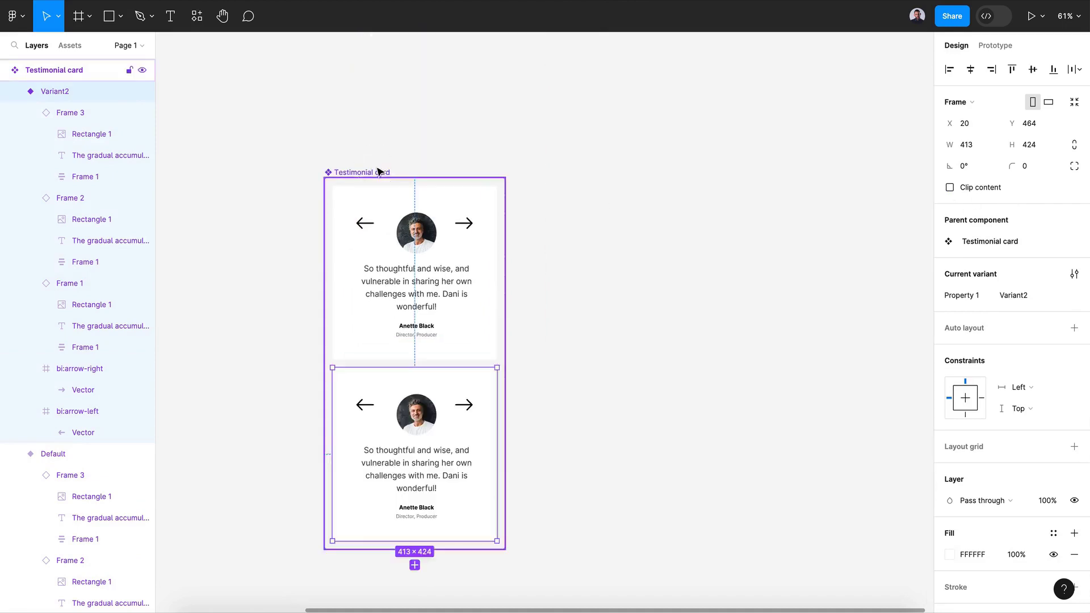
pyautogui.click(380, 172)
pyautogui.click(949, 165)
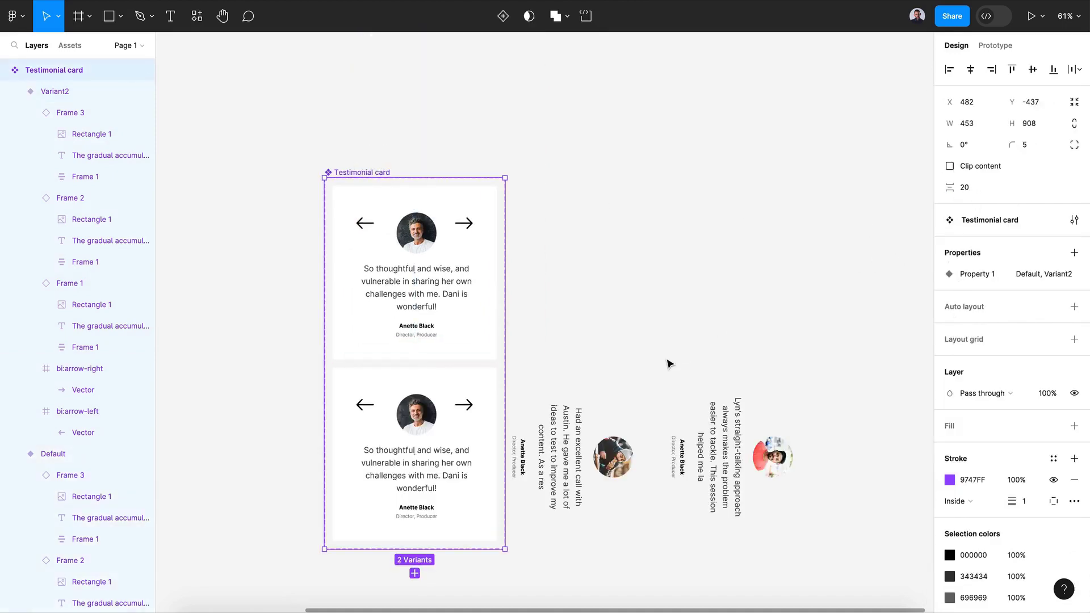
# Step: Shift all three instances in Variant2 left together until the second one is centred in the card, with the first at X -333
pyautogui.scroll(-5, 667, 363)
pyautogui.click(534, 294)
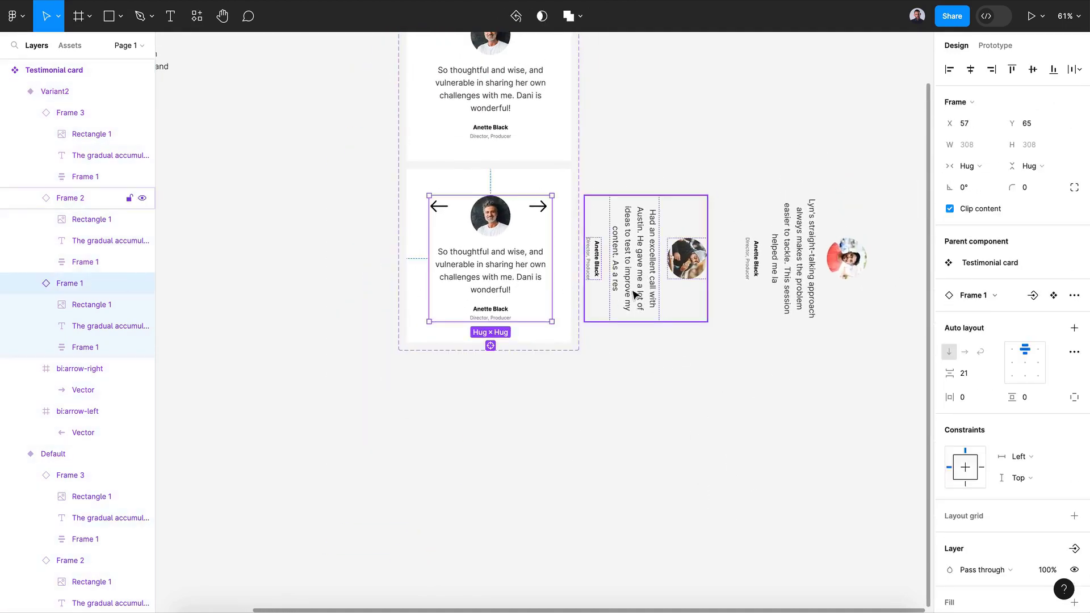
pyautogui.keyDown('shift'); pyautogui.click(634, 294); pyautogui.keyUp('shift')
pyautogui.keyDown('shift'); pyautogui.click(776, 290); pyautogui.keyUp('shift')
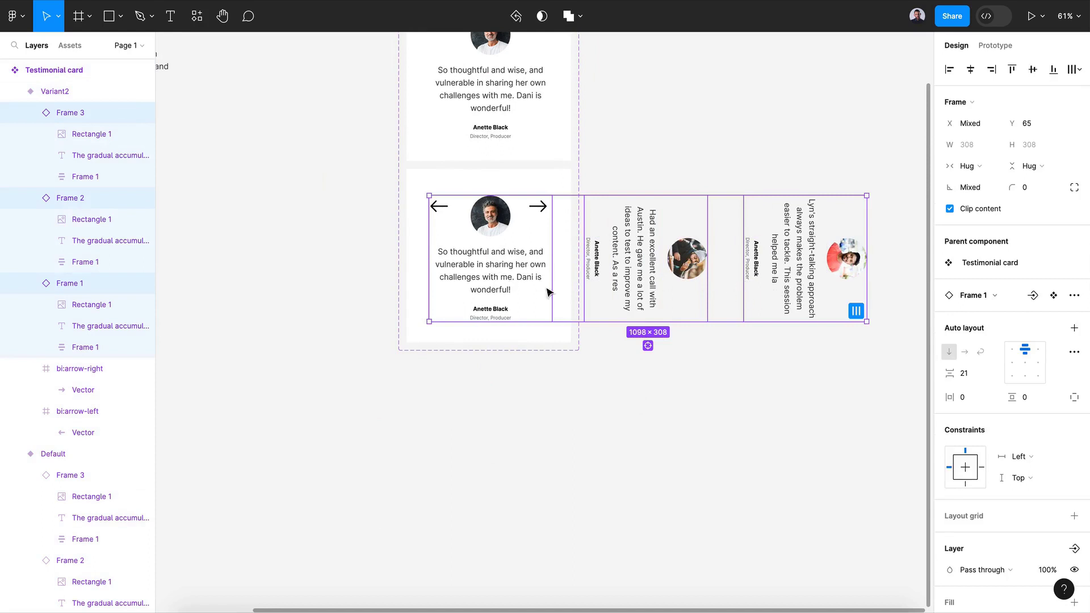
pyautogui.hotkey('shift', 'Left')
pyautogui.hotkey('shift', 'Left')
pyautogui.hotkey('shift', 'Left')
pyautogui.hotkey('shift', 'Left')
pyautogui.hotkey('shift', 'Left')
pyautogui.hotkey('shift', 'Left')
pyautogui.hotkey('shift', 'Left')
pyautogui.hotkey('shift', 'Left')
pyautogui.hotkey('shift', 'Left')
pyautogui.hotkey('shift', 'Left')
pyautogui.hotkey('shift', 'Left')
pyautogui.hotkey('shift', 'Left')
pyautogui.hotkey('shift', 'Left')
pyautogui.hotkey('shift', 'Left')
pyautogui.hotkey('shift', 'Left')
pyautogui.hotkey('shift', 'Left')
pyautogui.hotkey('shift', 'Left')
pyautogui.hotkey('shift', 'Left')
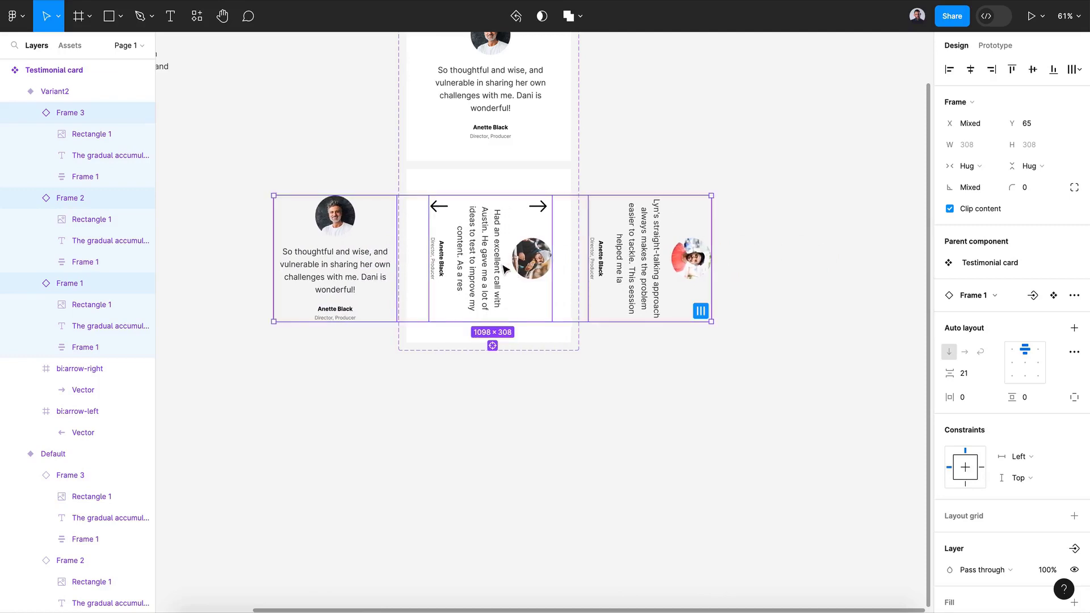
# Step: Rotate the first instance in Variant2 a quarter turn counterclockwise, to 90°
pyautogui.click(342, 295)
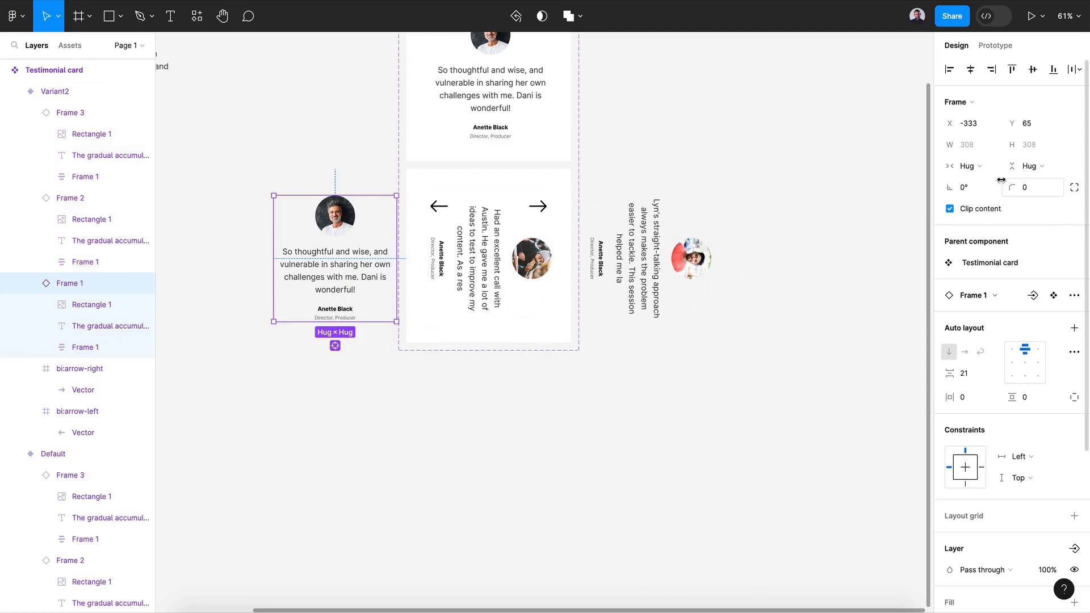
pyautogui.click(952, 190)
pyautogui.write('-90')
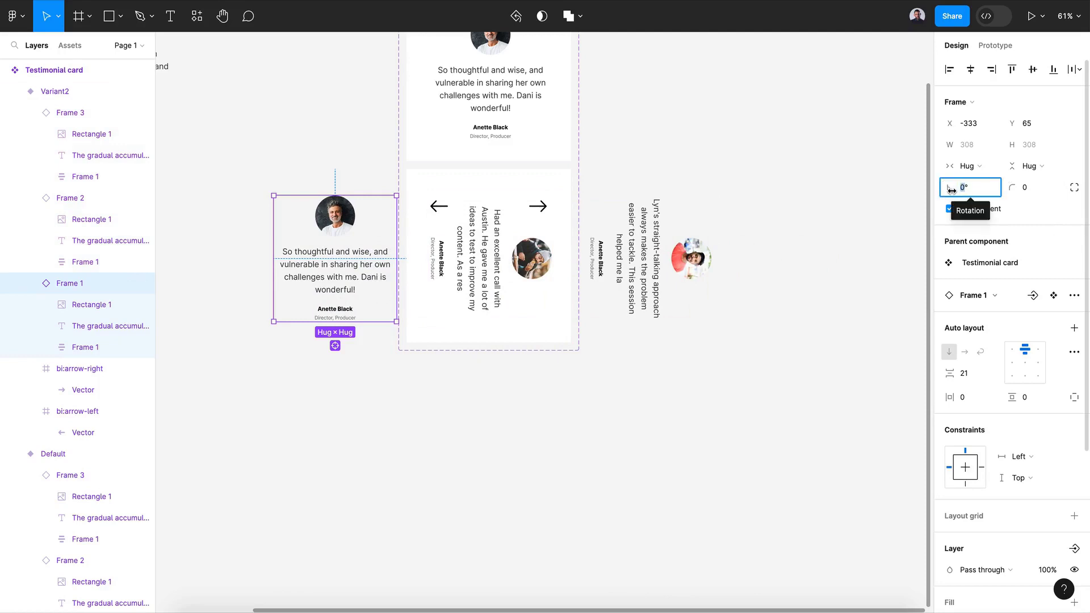
pyautogui.press('Return')
# Step: Set the rotation of the second instance in Variant2 to 0° so it stands upright in the card
pyautogui.click(454, 264)
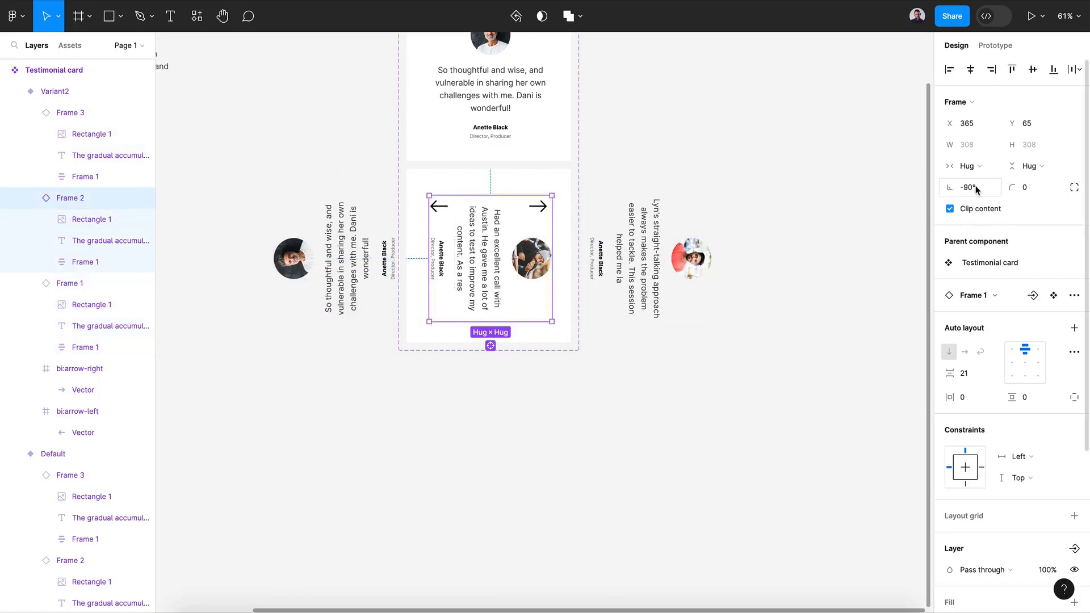
pyautogui.press('Return')
pyautogui.write('0')
pyautogui.press('Return')
pyautogui.click(764, 372)
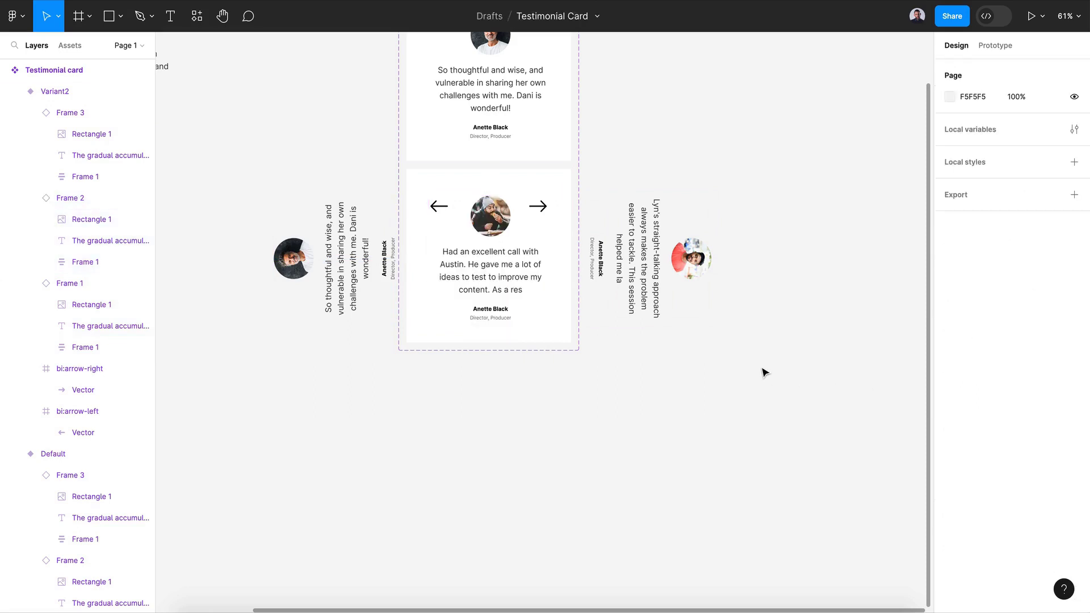
# Step: Turn on Clip content for Variant2 to hide the instances outside the card
pyautogui.click(524, 196)
pyautogui.click(950, 187)
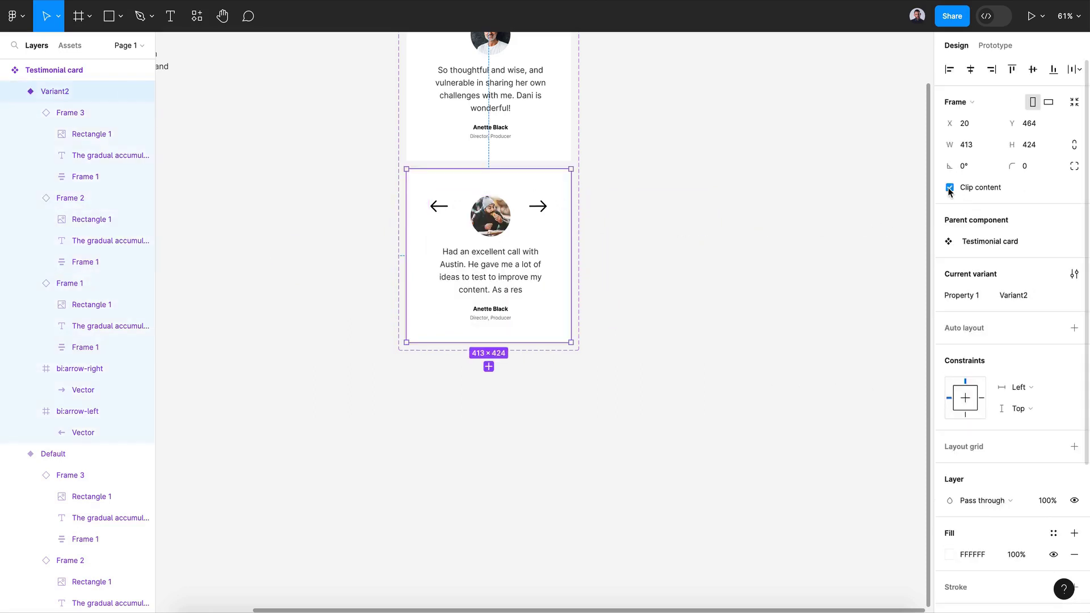
pyautogui.click(653, 159)
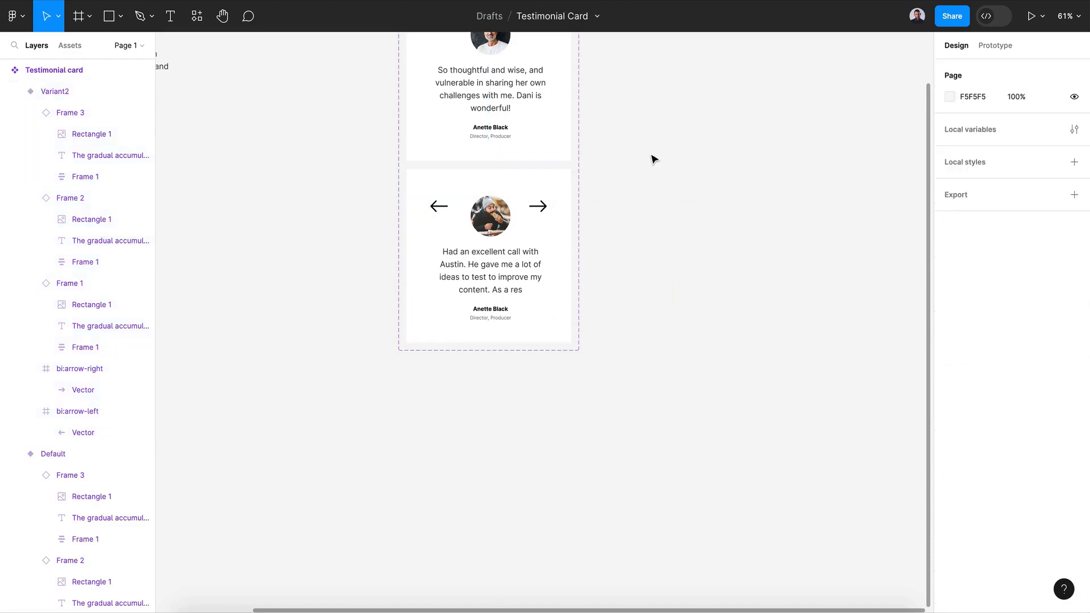
# Step: Extend the Testimonial card component set downward to make room for a third variant
pyautogui.click(507, 209)
pyautogui.scroll(4, 494, 204)
pyautogui.click(464, 180)
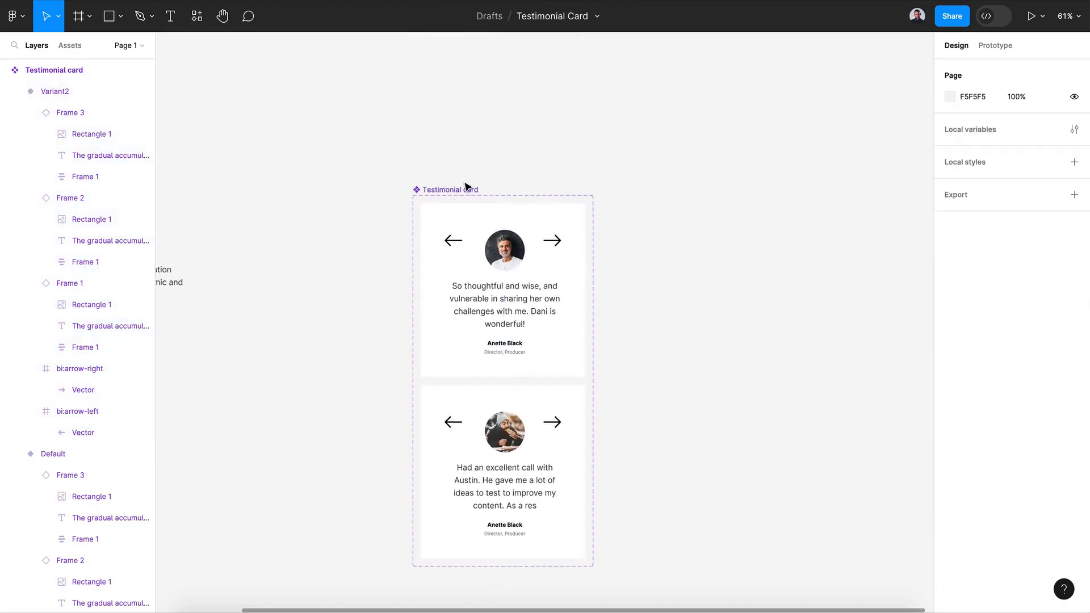
pyautogui.click(502, 583)
pyautogui.scroll(-5, 501, 591)
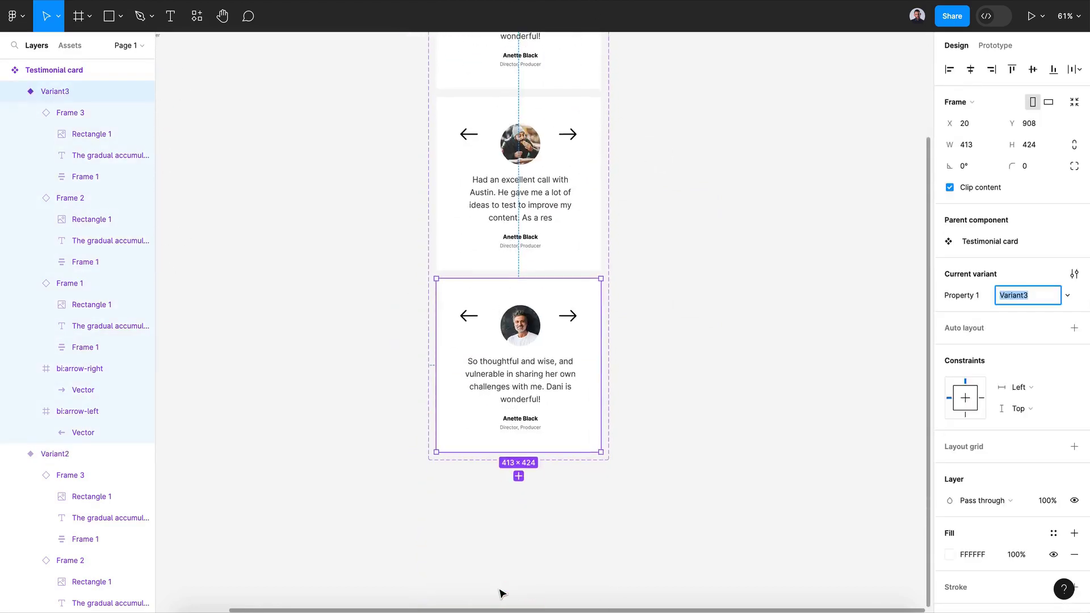
pyautogui.press('Escape')
pyautogui.press('Delete')
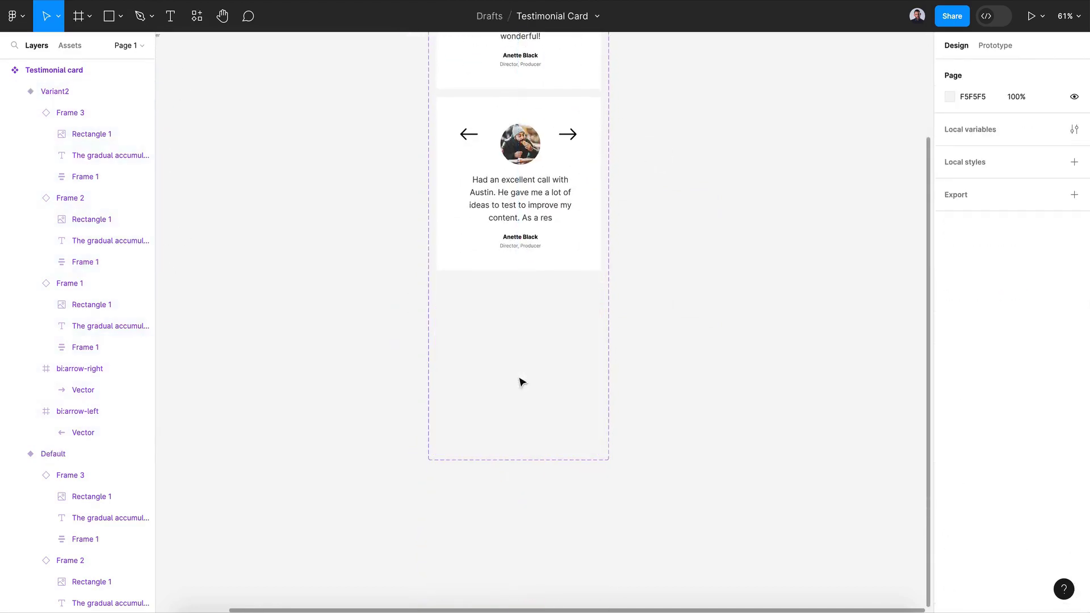
# Step: Duplicate Variant2, place the copy below it at X 20, Y 908, and turn off Clip content for the copy
pyautogui.click(510, 227)
pyautogui.press('super+d')
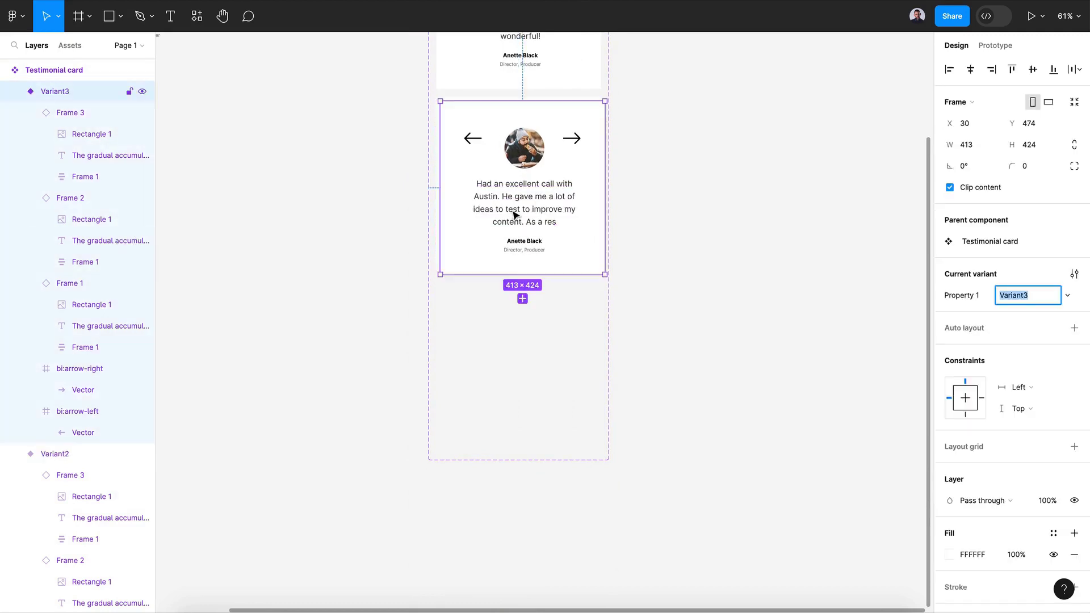
pyautogui.moveTo(510, 243); pyautogui.dragTo(507, 420)
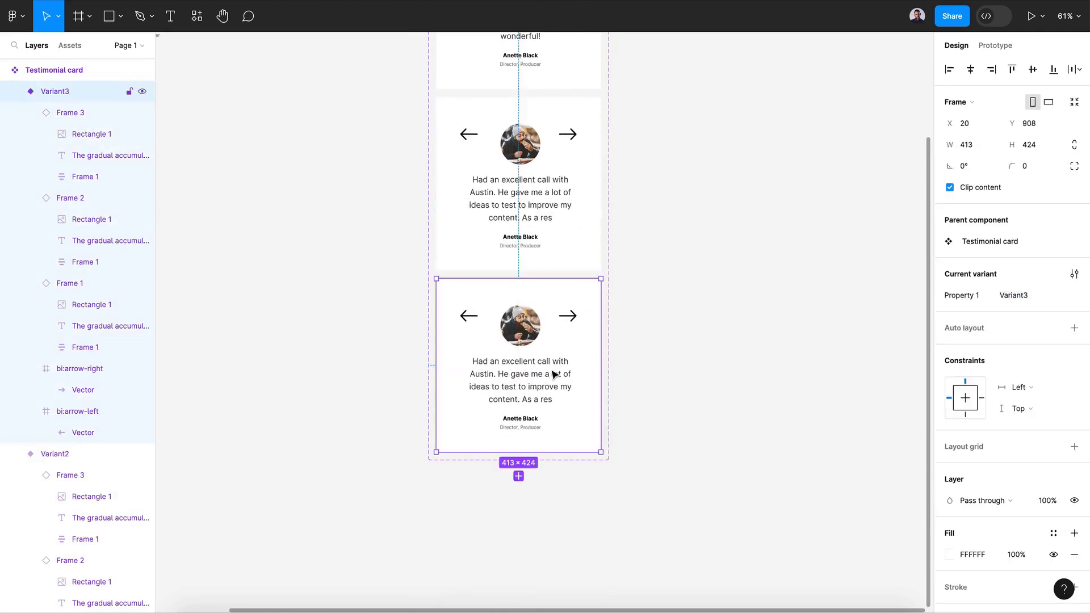
pyautogui.click(950, 188)
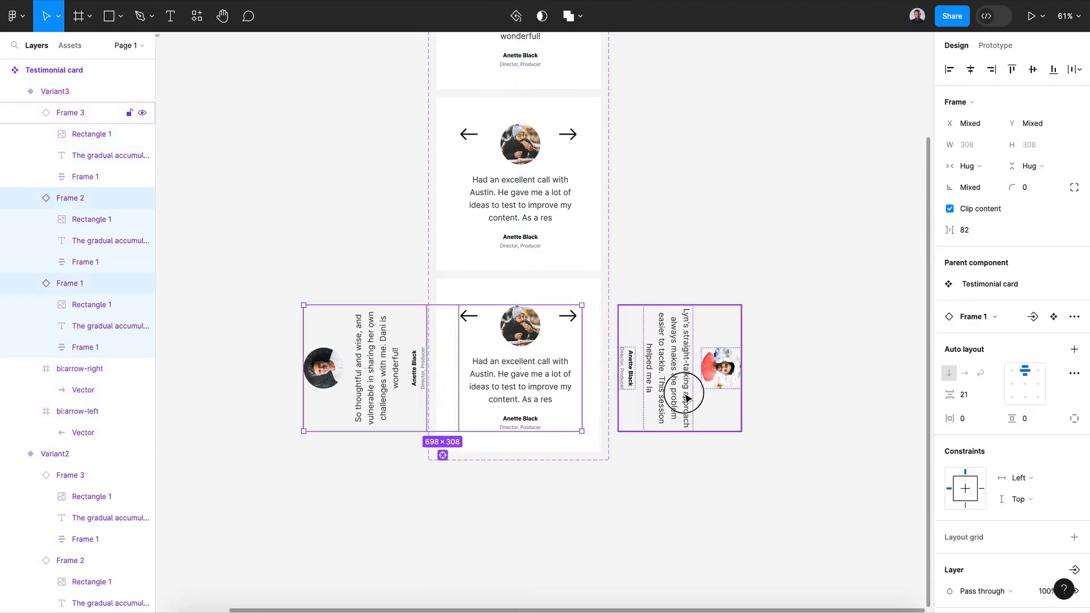
# Step: Move all three testimonial instances in Variant3 to the left until the third instance sits inside the card
pyautogui.keyDown('shift'); pyautogui.click(685, 395); pyautogui.keyUp('shift')
pyautogui.hotkey('shift', 'Left')
pyautogui.hotkey('shift', 'Left')
pyautogui.hotkey('shift', 'Left')
pyautogui.hotkey('shift', 'Left')
pyautogui.hotkey('shift', 'Left')
pyautogui.hotkey('shift', 'Left')
pyautogui.hotkey('shift', 'Left')
pyautogui.hotkey('shift', 'Left')
pyautogui.hotkey('shift', 'Left')
pyautogui.hotkey('shift', 'Left')
pyautogui.hotkey('shift', 'Left')
pyautogui.hotkey('shift', 'Left')
pyautogui.hotkey('shift', 'Left')
pyautogui.hotkey('shift', 'Left')
pyautogui.hotkey('shift', 'Left')
pyautogui.hotkey('shift', 'Left')
pyautogui.hotkey('shift', 'Left')
pyautogui.hotkey('shift', 'Left')
pyautogui.hotkey('shift', 'Left')
pyautogui.hotkey('shift', 'Left')
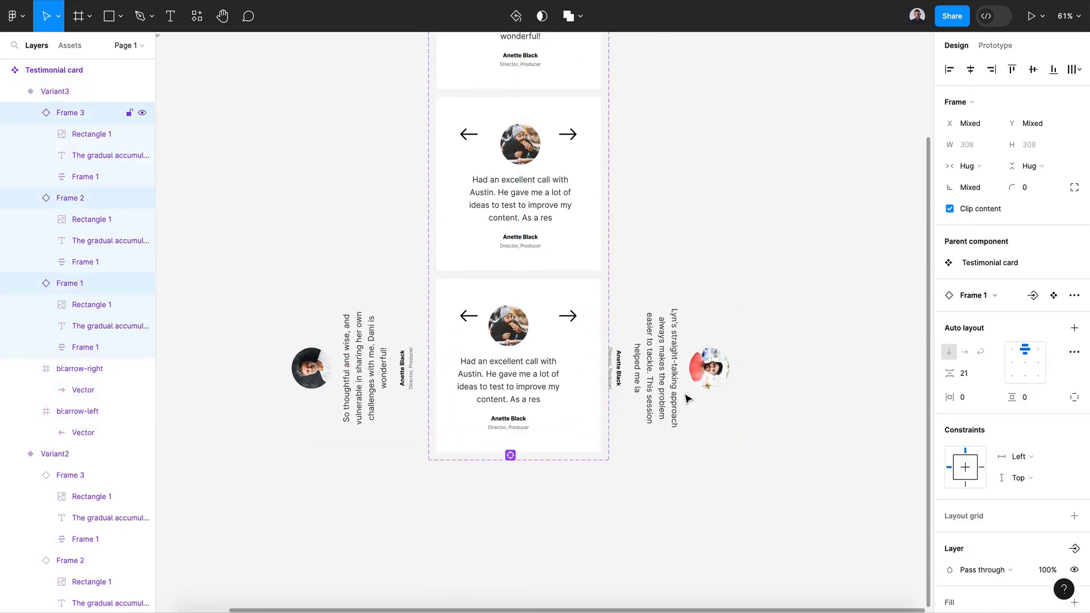
pyautogui.hotkey('shift', 'Left')
pyautogui.hotkey('shift', 'Left')
pyautogui.hotkey('shift', 'Left')
pyautogui.hotkey('shift', 'Left')
pyautogui.hotkey('shift', 'Left')
pyautogui.hotkey('shift', 'Left')
pyautogui.hotkey('shift', 'Left')
pyautogui.hotkey('shift', 'Left')
pyautogui.hotkey('shift', 'Left')
pyautogui.hotkey('shift', 'Left')
pyautogui.hotkey('shift', 'Left')
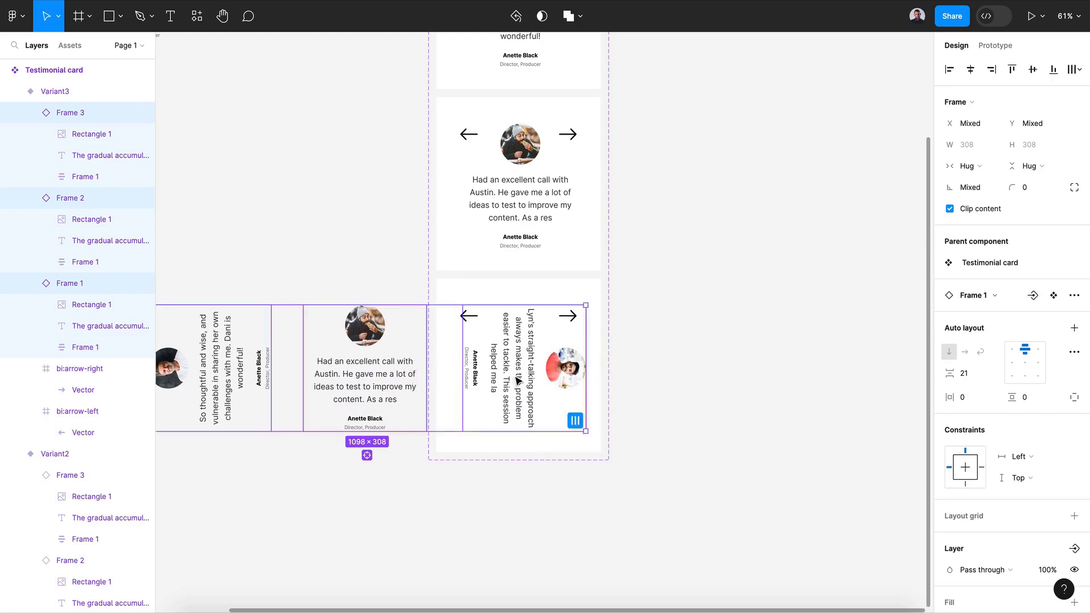
# Step: In Variant3, set the second instance's rotation to 90° and the third instance's rotation to 0°
pyautogui.click(407, 393)
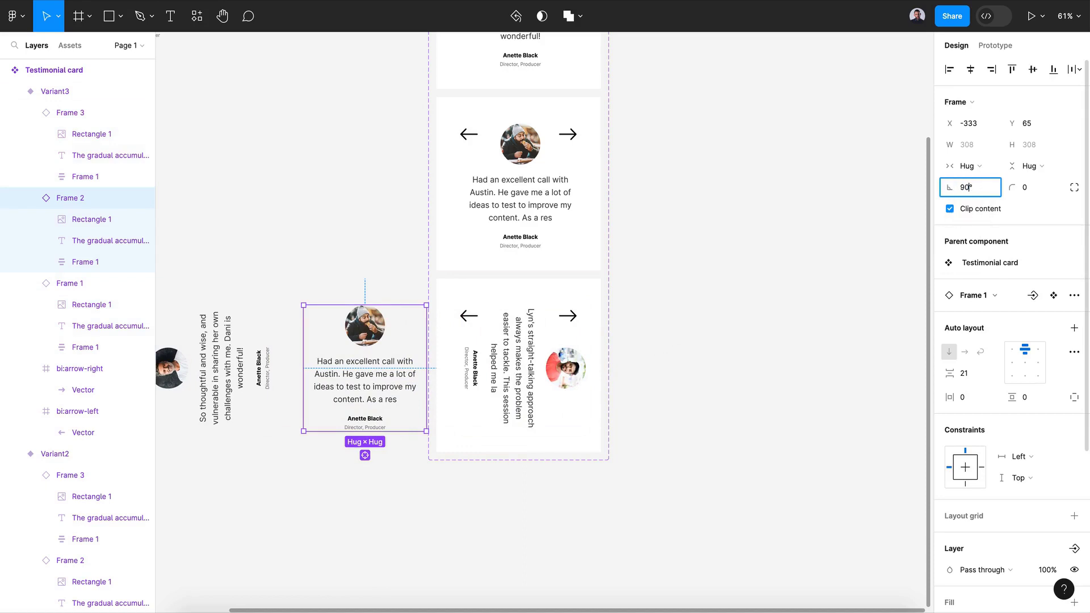
pyautogui.press('Return')
pyautogui.press('Tab')
pyautogui.click(973, 191)
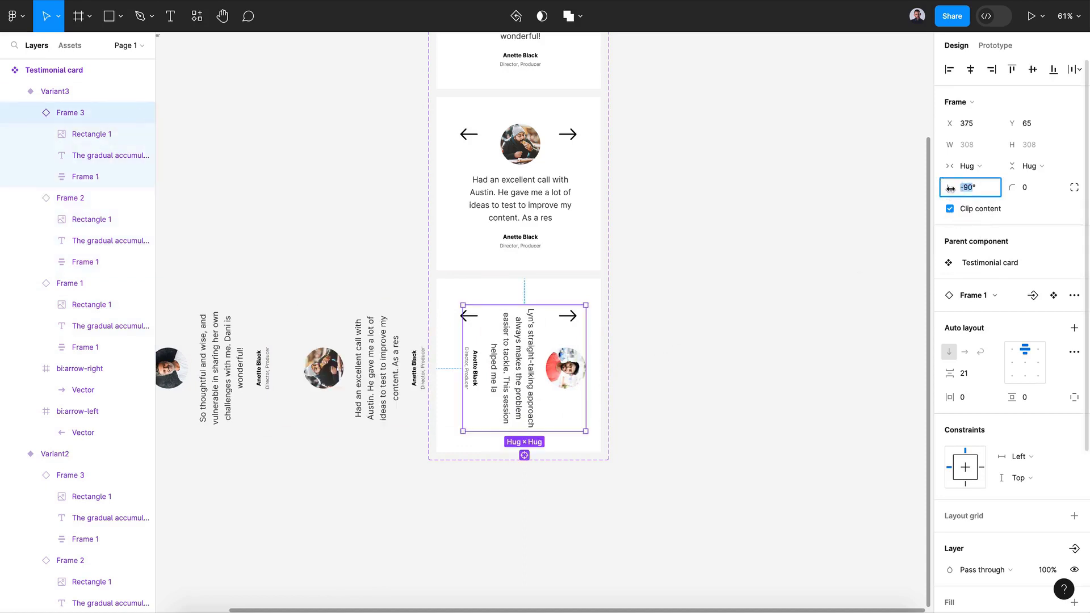
pyautogui.write('0')
pyautogui.press('Return')
# Step: Select all three instances in Variant3 and nudge them left together to centre the third testimonial horizontally in the card
pyautogui.keyDown('shift'); pyautogui.click(340, 369); pyautogui.keyUp('shift')
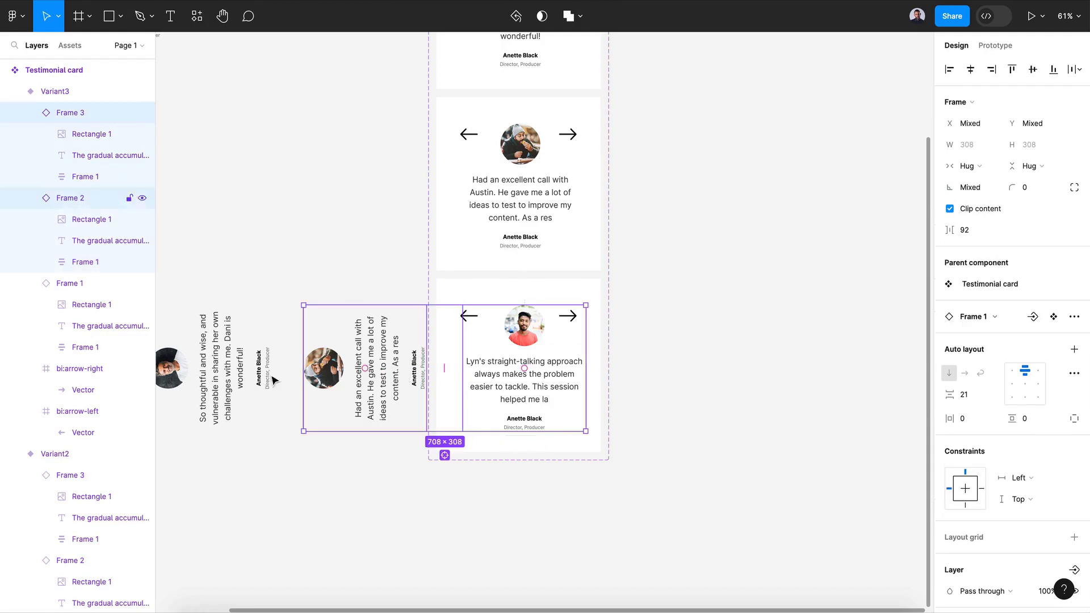
pyautogui.keyDown('shift'); pyautogui.click(228, 382); pyautogui.keyUp('shift')
pyautogui.press('Left')
pyautogui.press('Left')
pyautogui.press('Left')
pyautogui.press('Left')
pyautogui.press('Left')
pyautogui.press('Left')
pyautogui.press('Left')
pyautogui.press('Left')
pyautogui.press('Left')
pyautogui.press('Left')
pyautogui.press('Left')
pyautogui.press('Left')
pyautogui.press('Left')
pyautogui.press('Left')
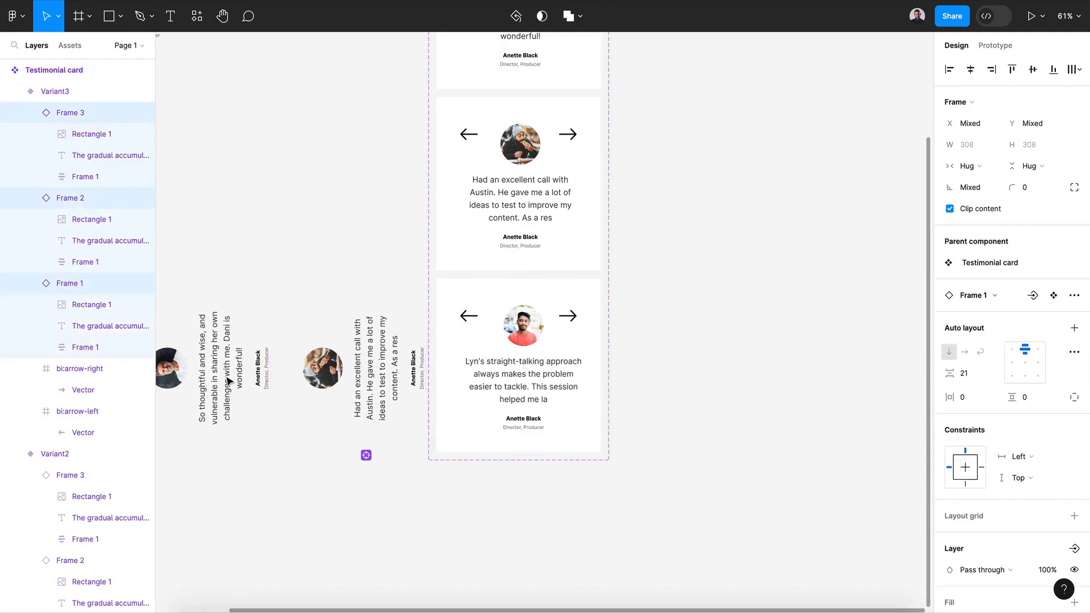
pyautogui.press('Right')
pyautogui.press('Right')
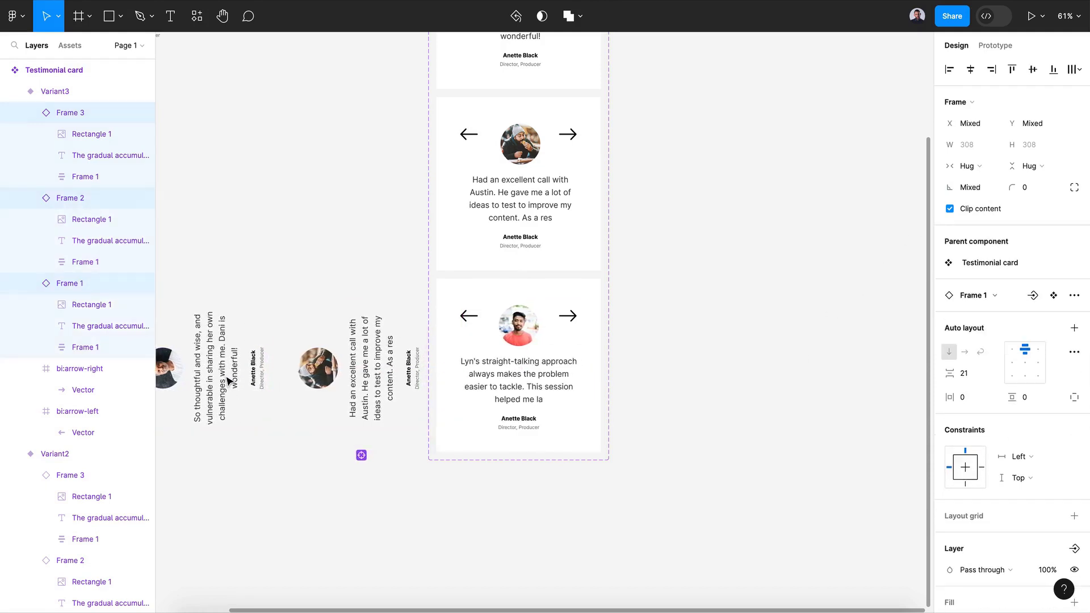
pyautogui.hscroll(-2, 227, 378)
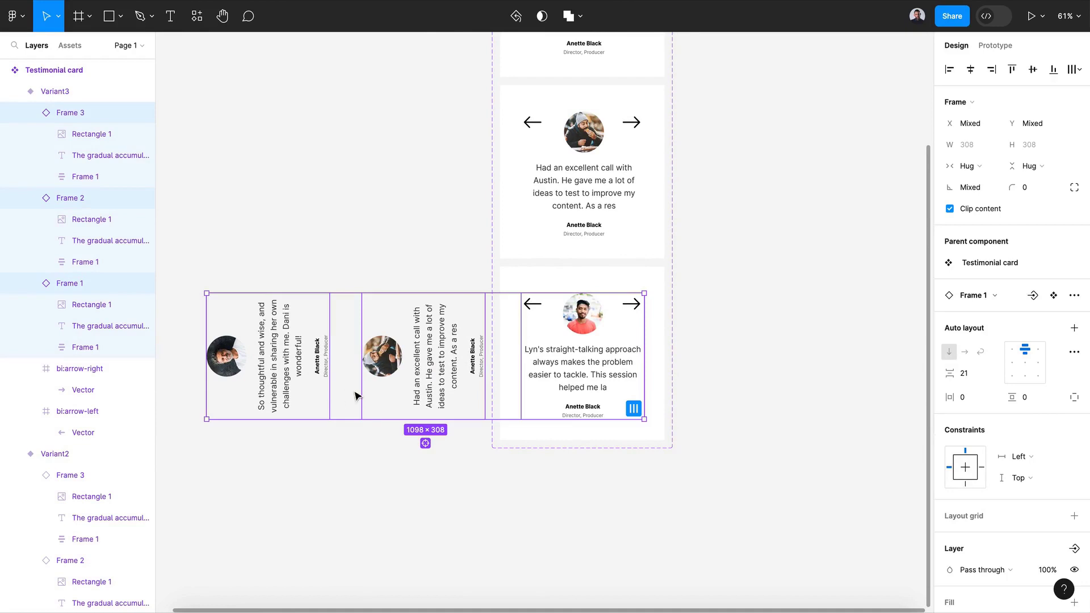
pyautogui.click(639, 507)
# Step: Turn on Clip content for Variant3 to hide the instances outside the card
pyautogui.scroll(3, 642, 508)
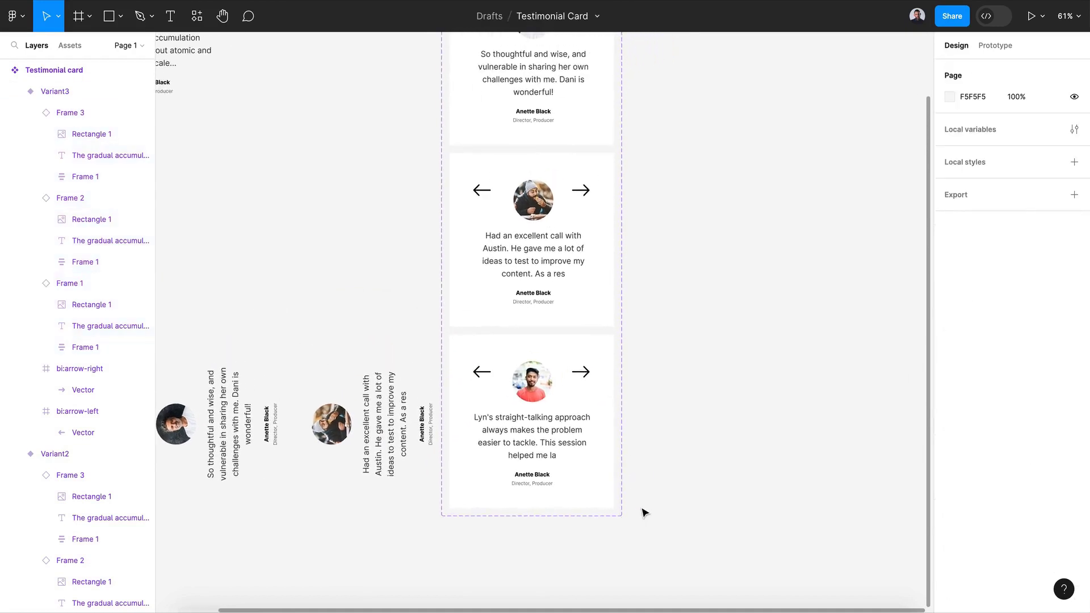
pyautogui.scroll(-3, 642, 508)
pyautogui.click(601, 477)
pyautogui.click(700, 390)
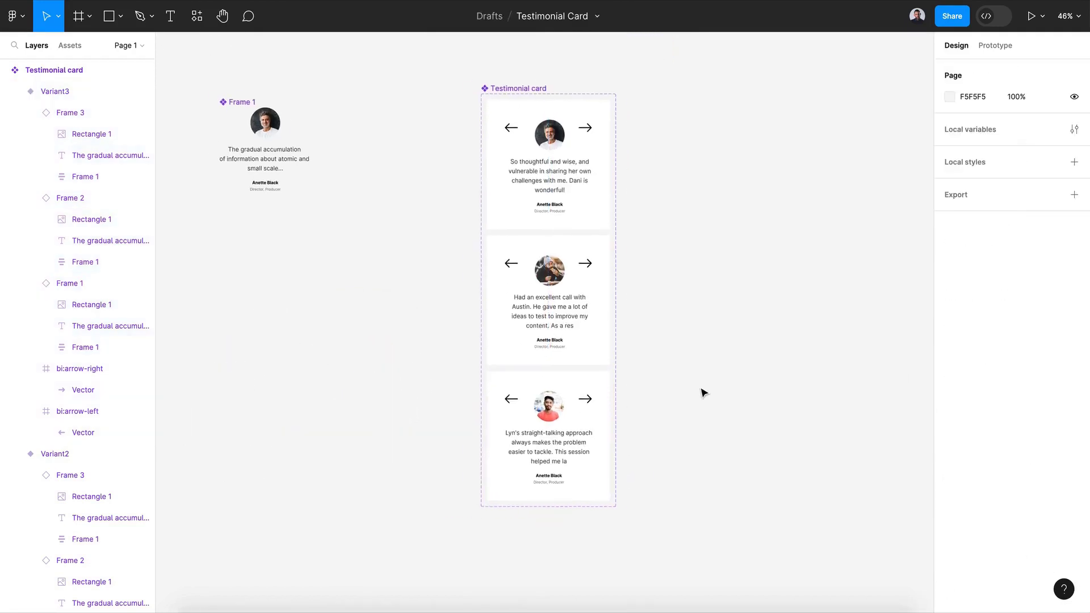
# Step: Add a prototype interaction from the Default variant's right arrow that changes to Variant2 on click
pyautogui.scroll(3, 511, 176)
pyautogui.scroll(1, 512, 174)
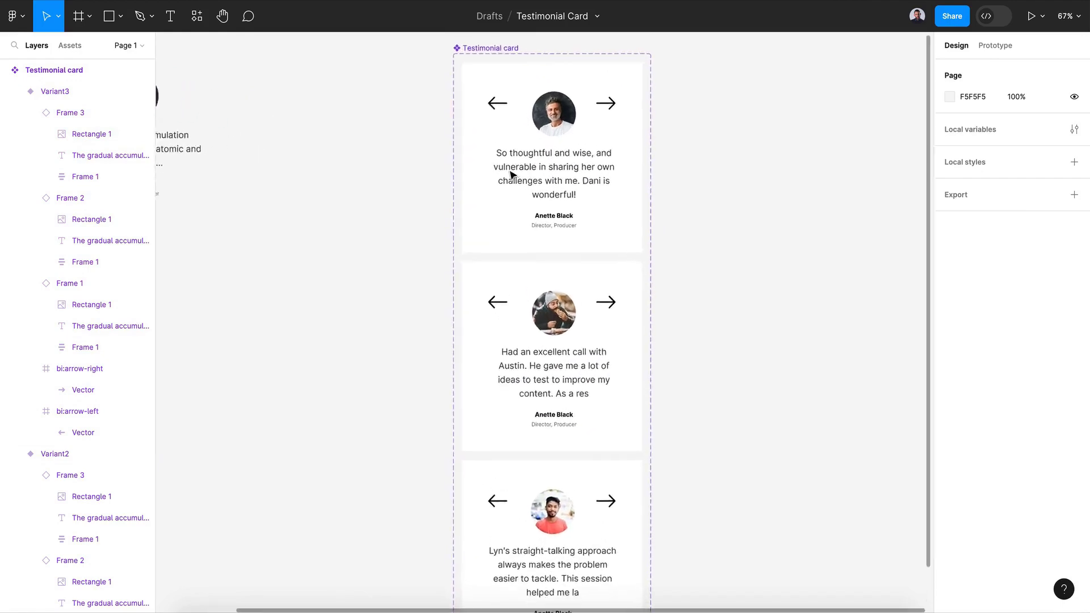
pyautogui.doubleClick(505, 111)
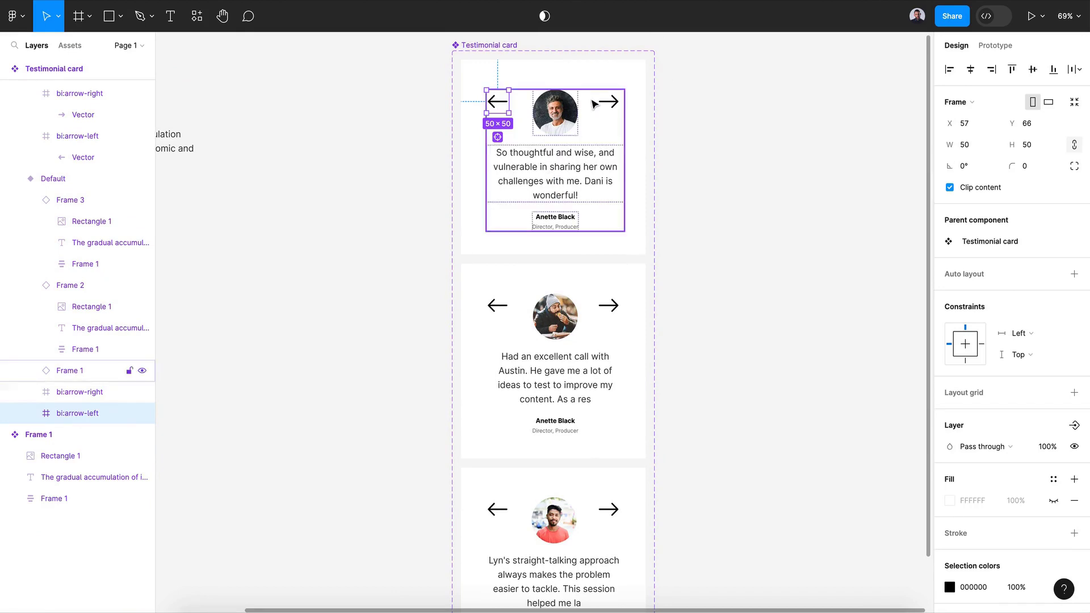
pyautogui.click(610, 103)
pyautogui.click(995, 45)
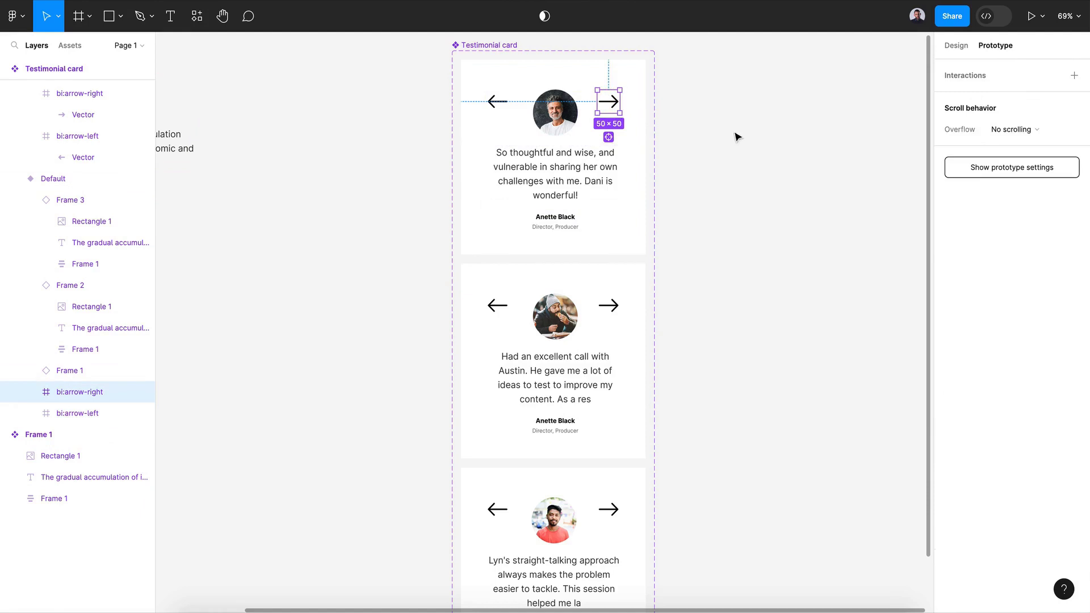
pyautogui.moveTo(610, 108)
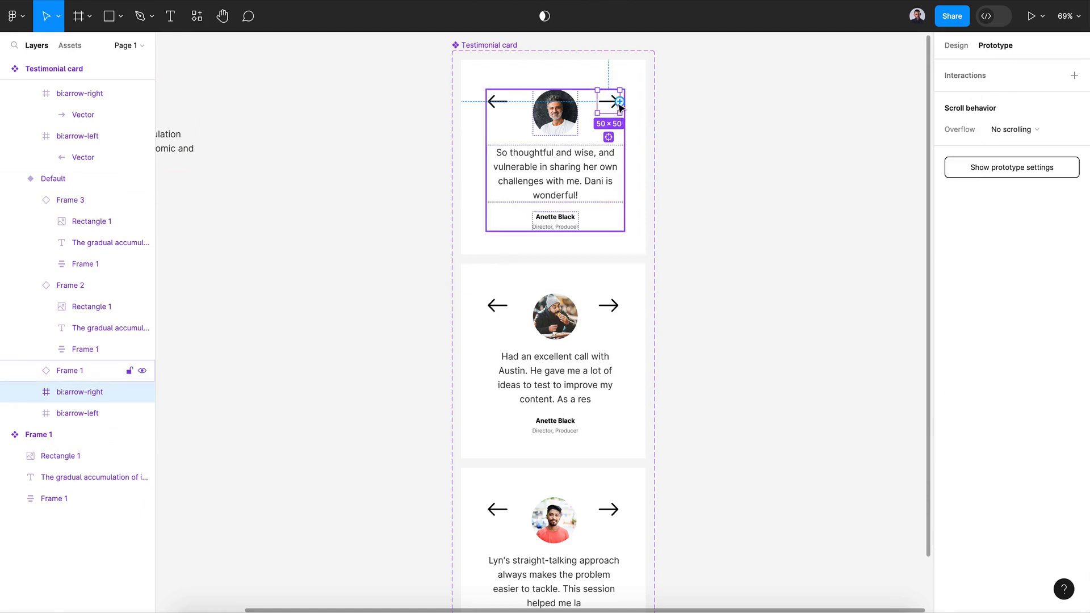
pyautogui.moveTo(619, 102); pyautogui.dragTo(629, 316)
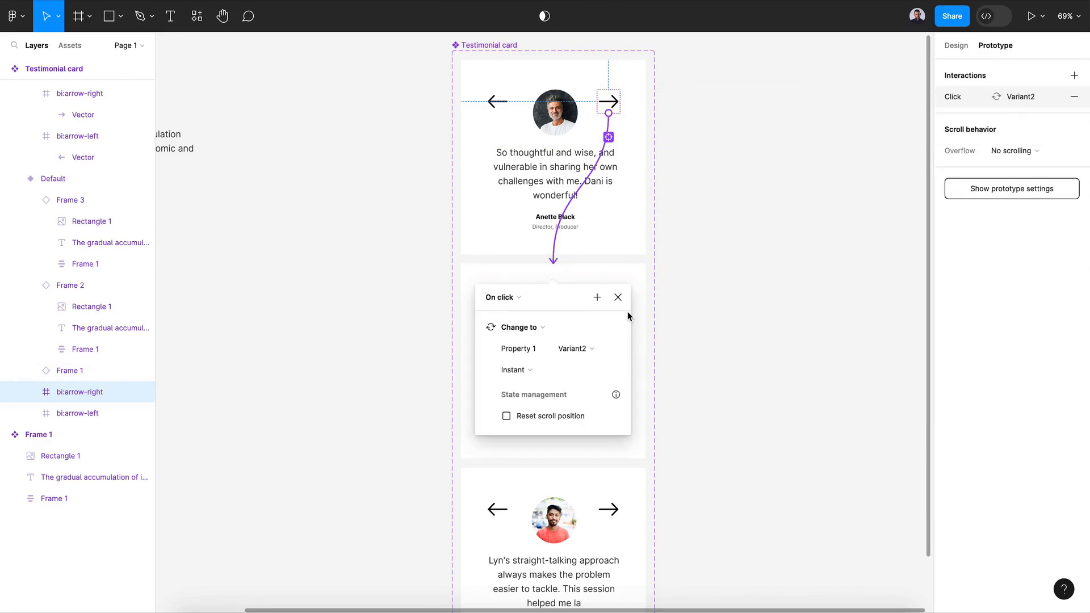
# Step: Set the interaction's animation to Smart animate with Gentle easing
pyautogui.click(522, 369)
pyautogui.click(542, 402)
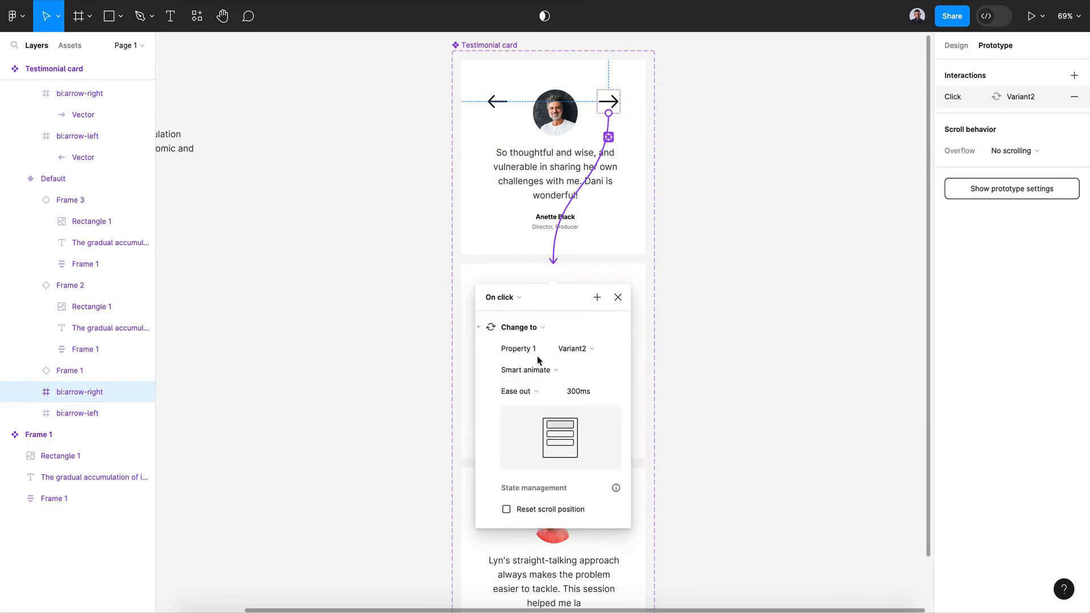
pyautogui.click(528, 392)
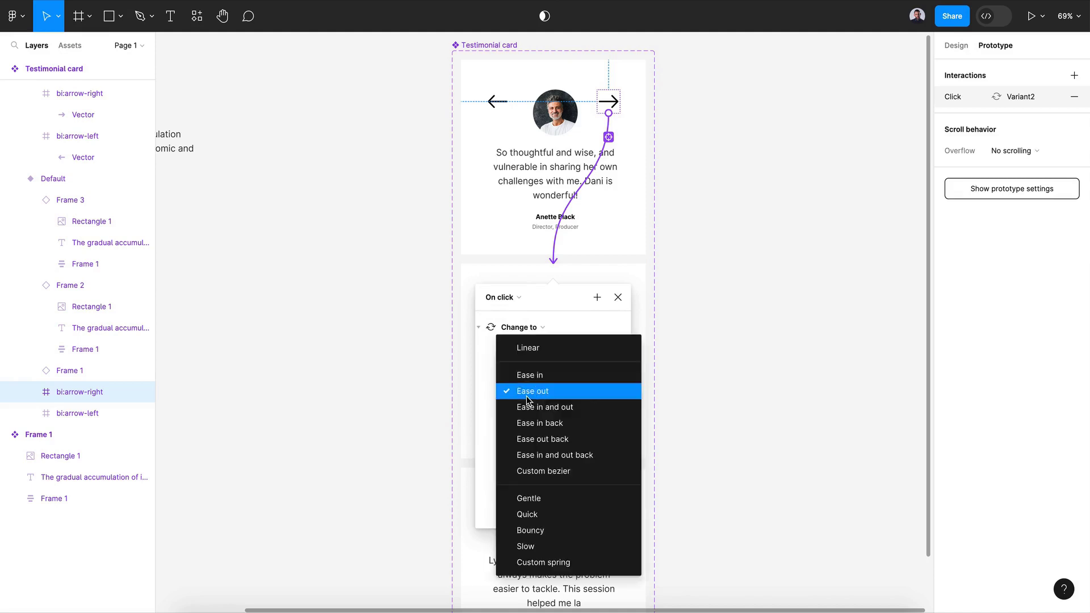
pyautogui.click(554, 498)
pyautogui.click(618, 297)
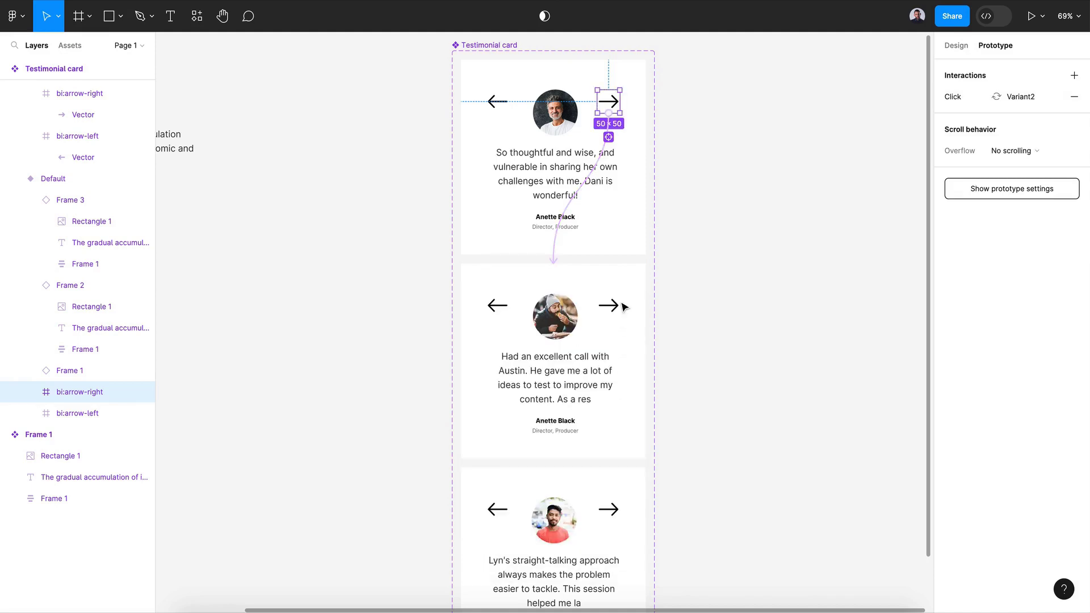
# Step: Connect the Default variant's left arrow to Variant3 with an on-click change using Smart animate and Gentle easing
pyautogui.click(490, 107)
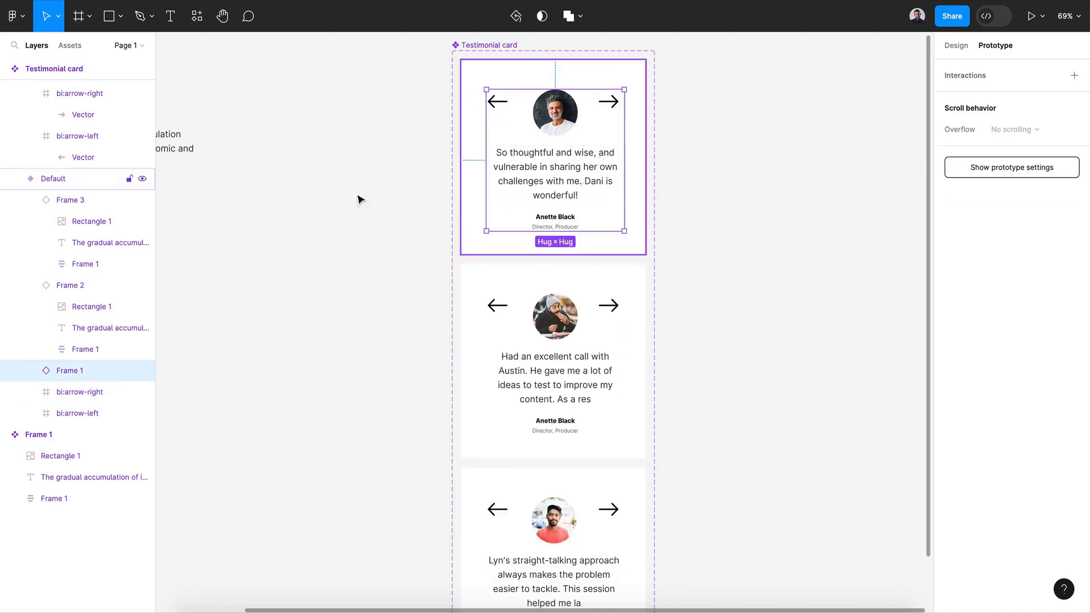
pyautogui.click(97, 413)
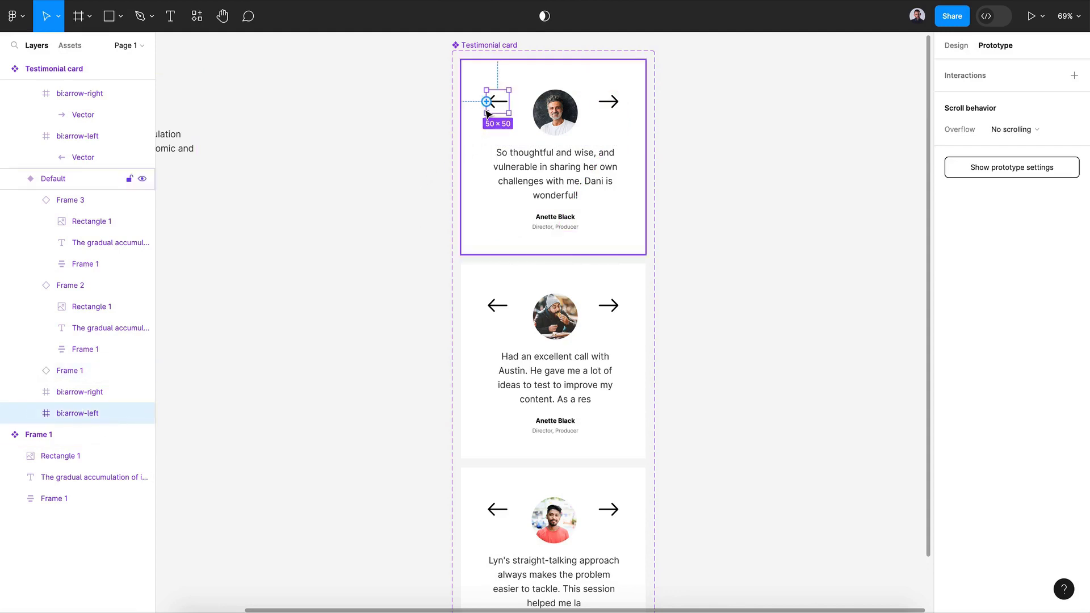
pyautogui.moveTo(486, 104); pyautogui.dragTo(480, 545)
pyautogui.scroll(-3, 481, 545)
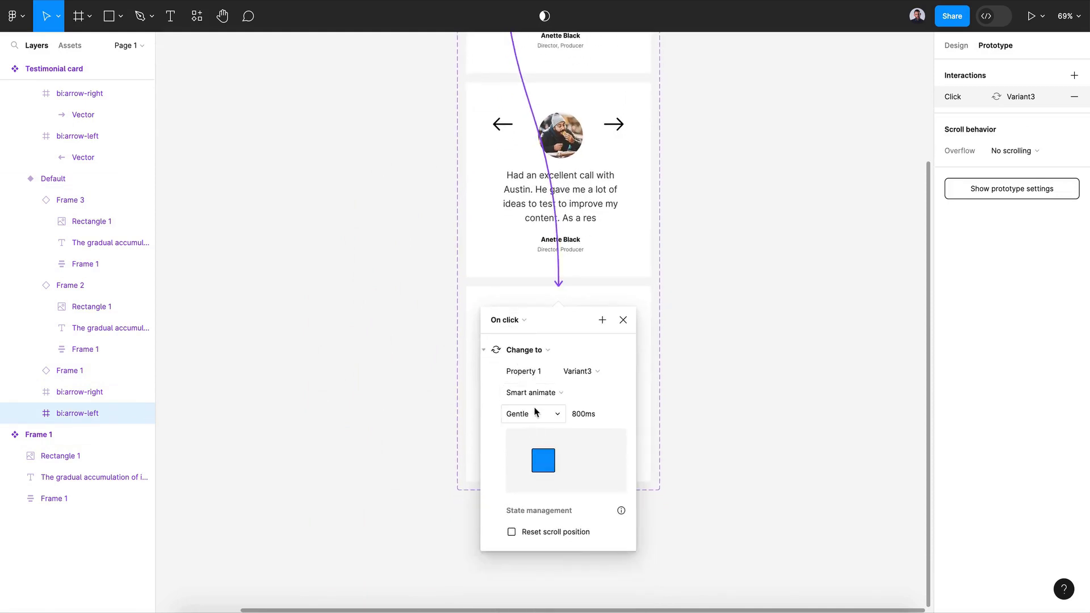
pyautogui.click(737, 357)
# Step: Connect Variant2's left arrow back to the Default variant with an on-click change using Smart animate and Gentle easing
pyautogui.scroll(4, 736, 357)
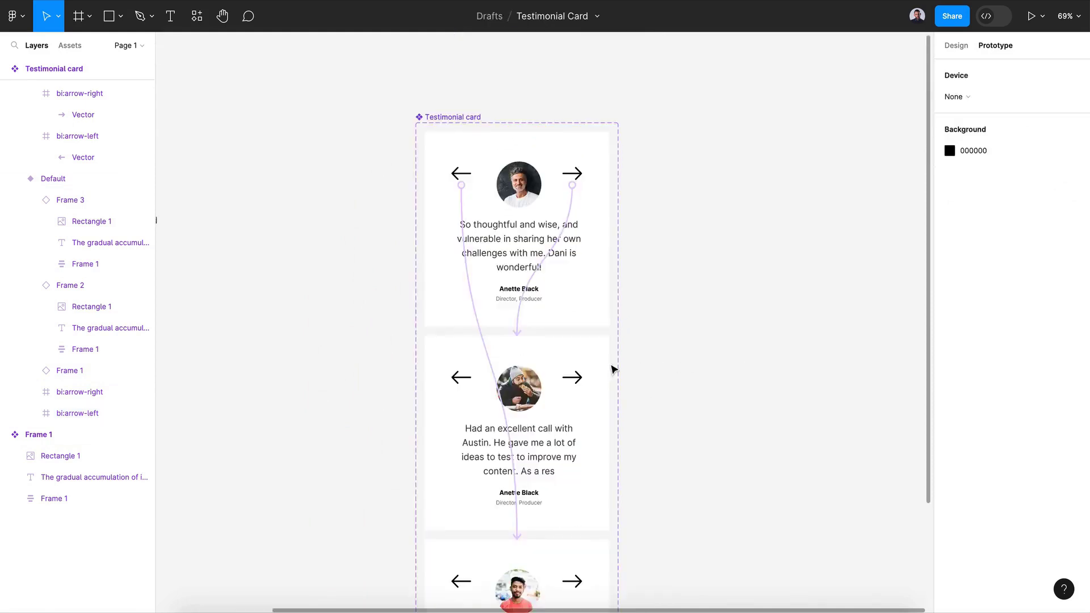
pyautogui.doubleClick(461, 381)
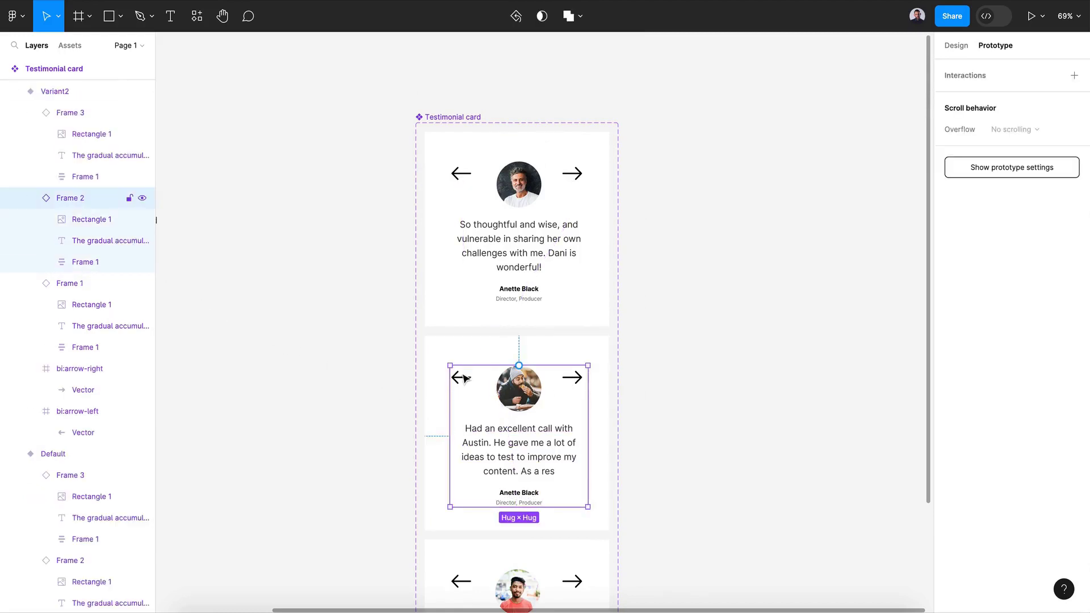
pyautogui.click(64, 370)
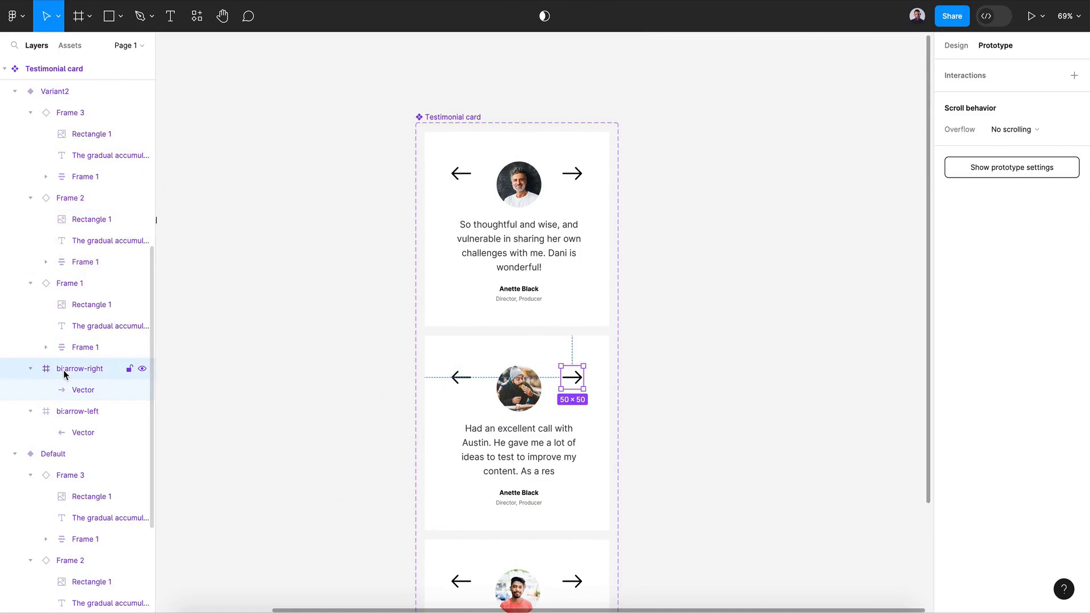
pyautogui.click(71, 412)
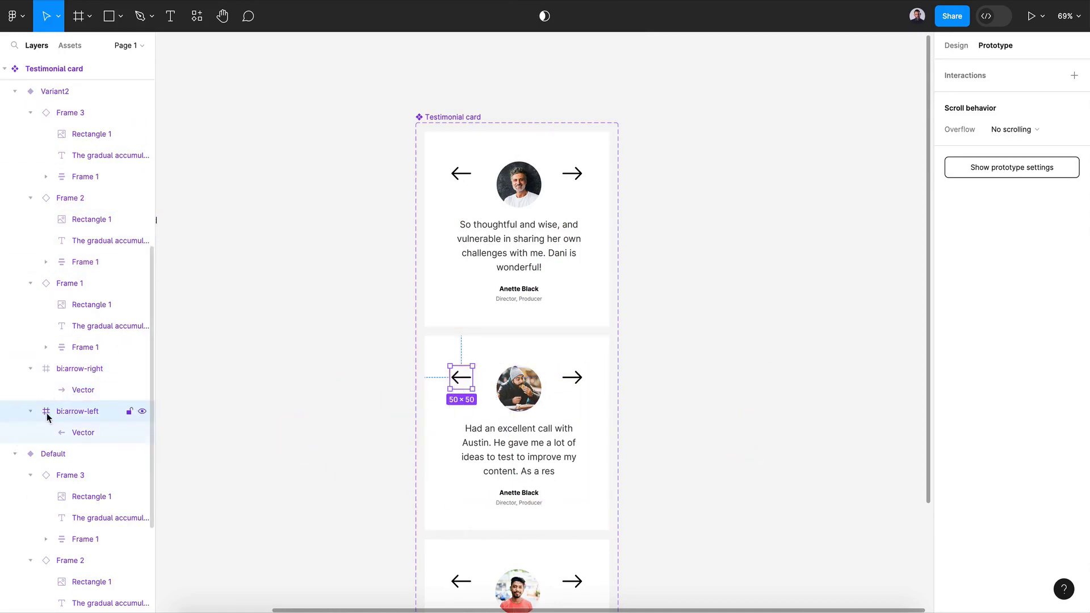
pyautogui.scroll(-3, 462, 397)
pyautogui.scroll(-2, 464, 400)
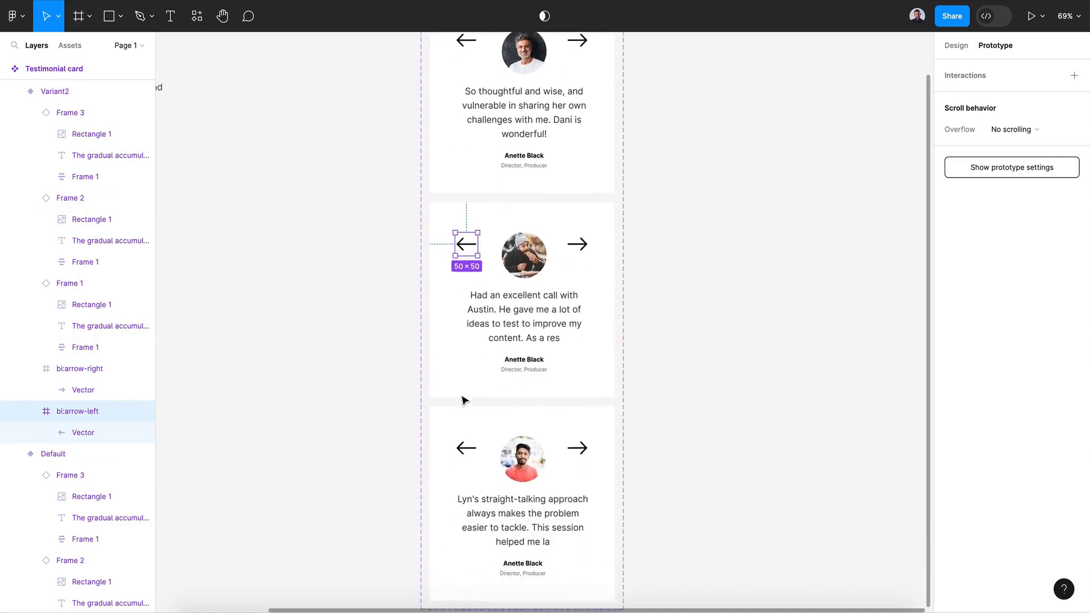
pyautogui.scroll(4, 463, 375)
pyautogui.moveTo(454, 346); pyautogui.dragTo(517, 214)
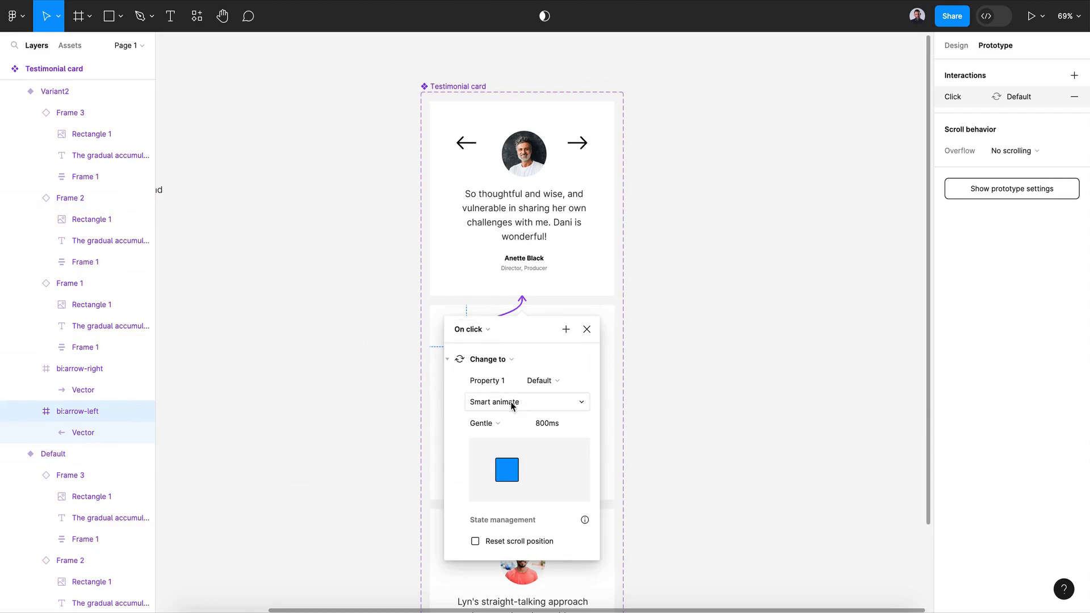
pyautogui.click(586, 329)
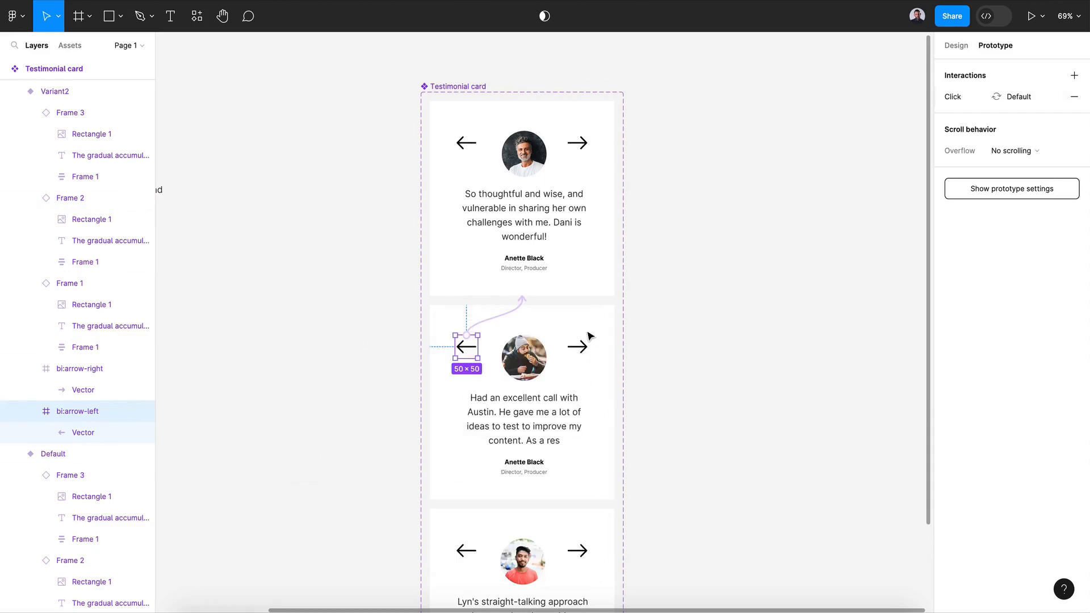
# Step: Connect Variant2's right arrow to Variant3 with an on-click change
pyautogui.click(100, 370)
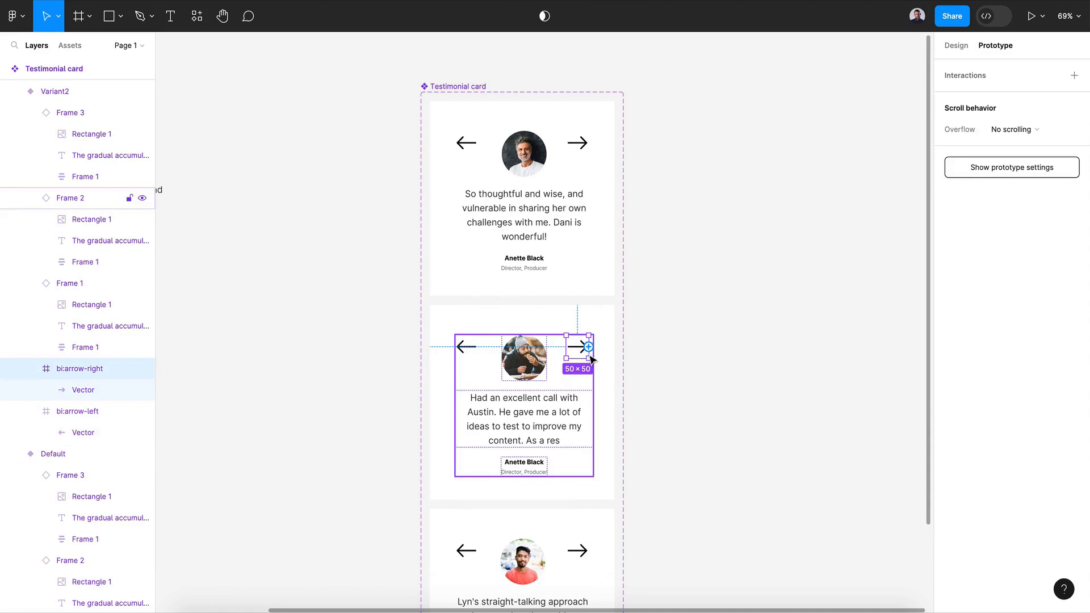
pyautogui.moveTo(577, 358); pyautogui.dragTo(597, 538)
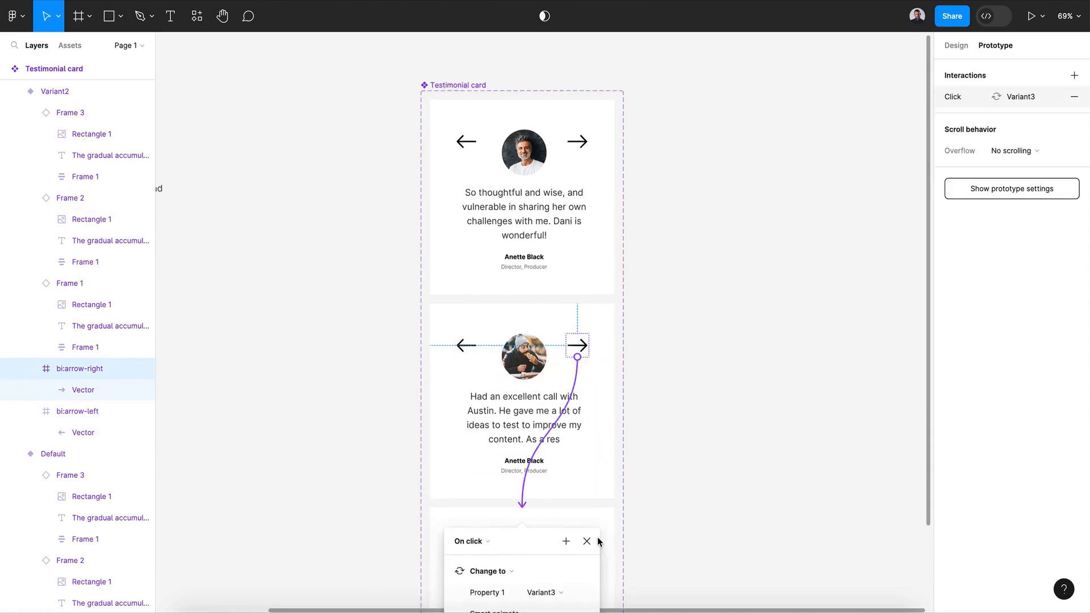
pyautogui.scroll(-3, 597, 538)
# Step: Connect Variant3's left arrow to Variant2 with a prototype interaction
pyautogui.click(589, 452)
pyautogui.scroll(-1, 588, 451)
pyautogui.scroll(-1, 588, 454)
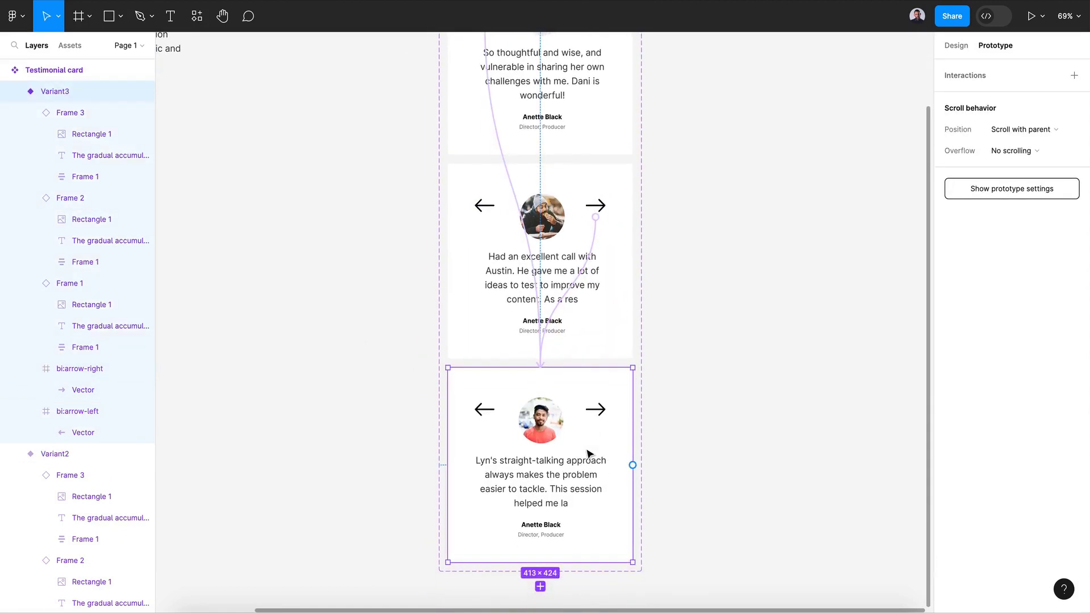
pyautogui.click(78, 411)
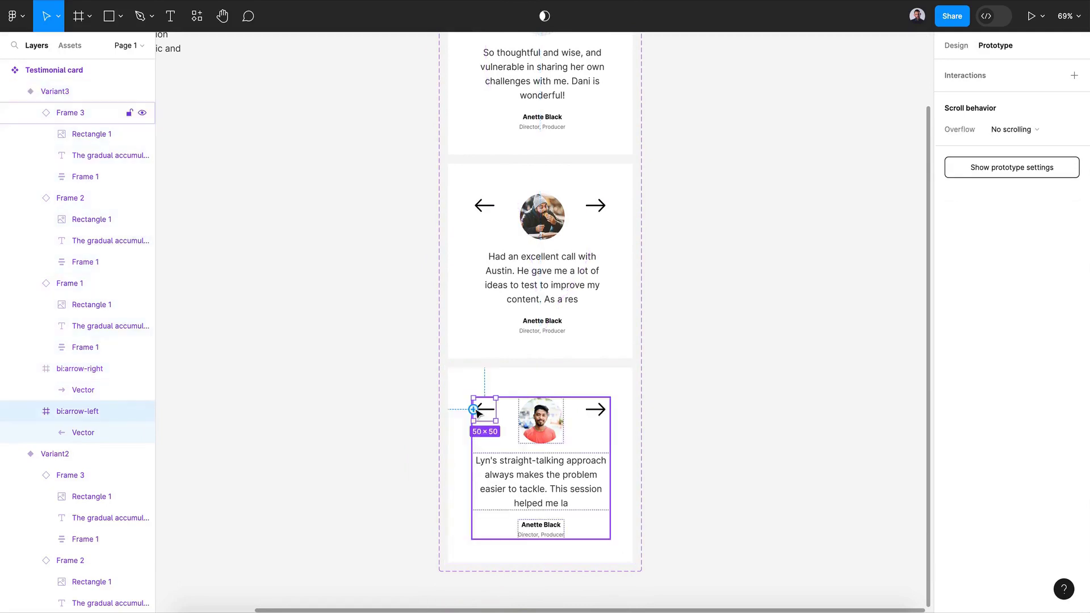
pyautogui.moveTo(473, 409); pyautogui.dragTo(483, 282)
# Step: Connect Variant3's right arrow to the Default variant with an on-click change using Smart animate and Gentle easing
pyautogui.click(597, 413)
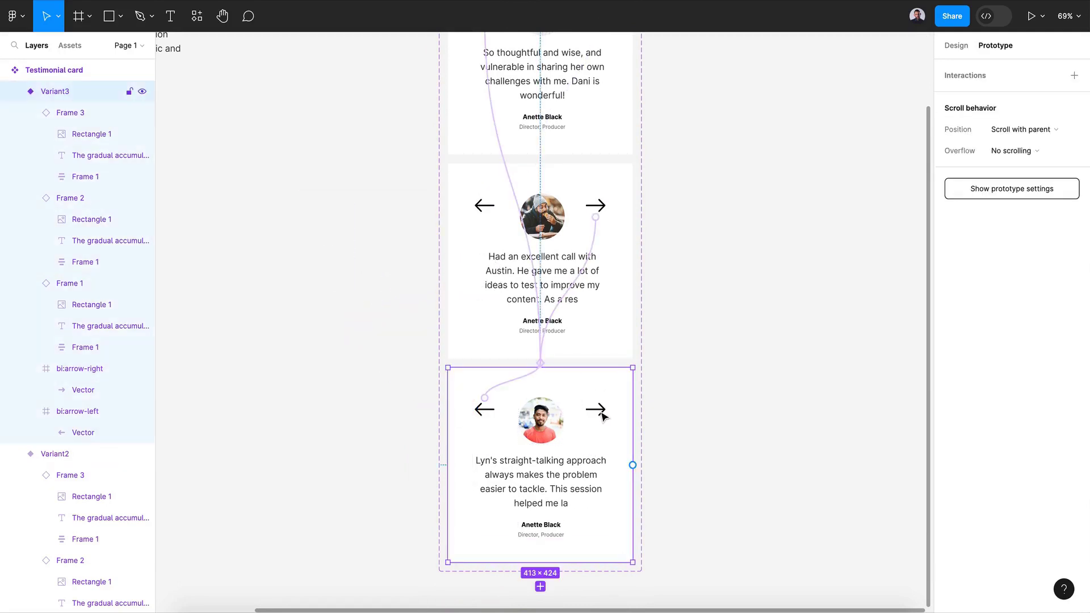
pyautogui.click(108, 369)
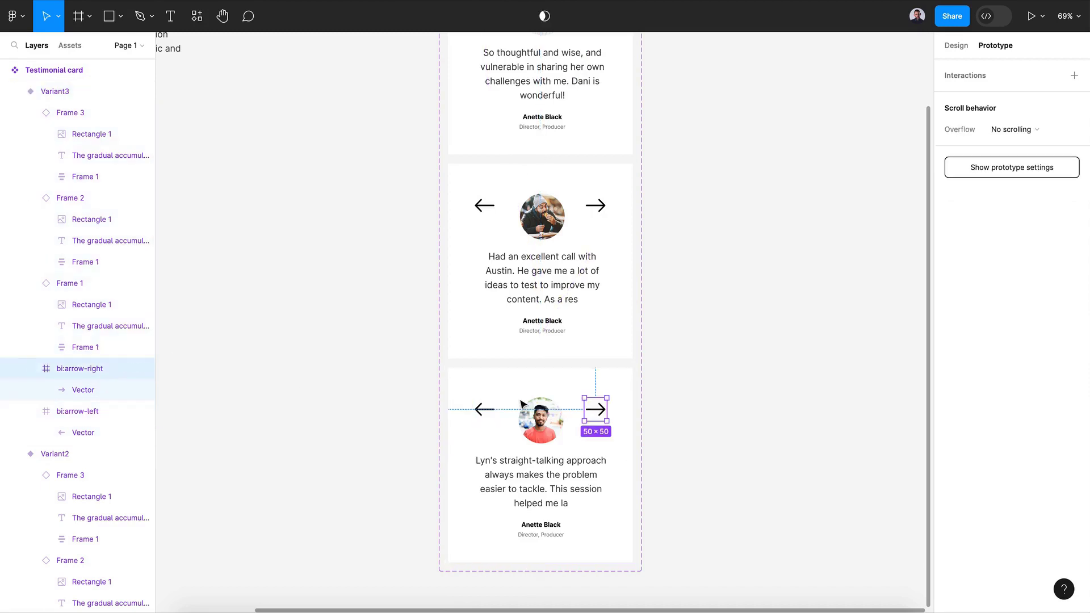
pyautogui.moveTo(596, 397); pyautogui.dragTo(624, 128)
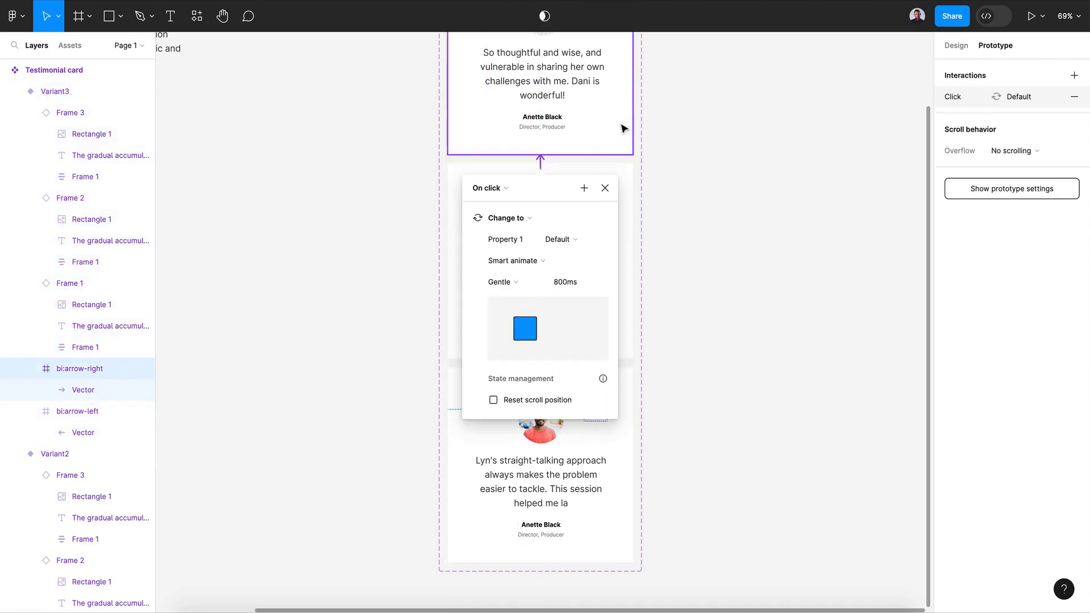
# Step: Draw a new frame of about 1073 × 842 on the empty canvas beside the Testimonial card component set
pyautogui.click(605, 188)
pyautogui.click(745, 301)
pyautogui.scroll(-3, 745, 301)
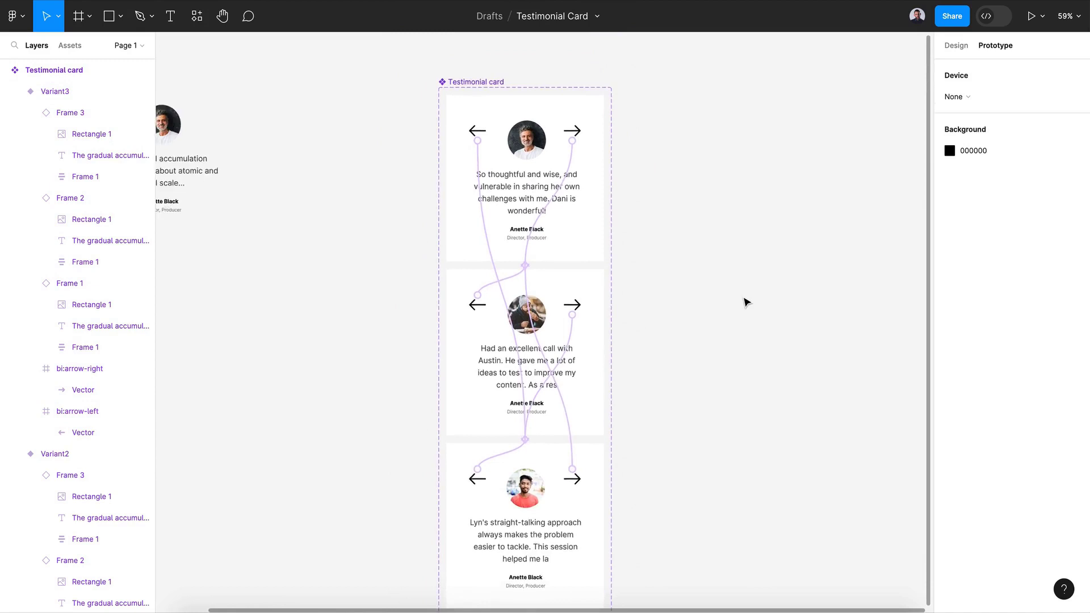
pyautogui.scroll(-3, 745, 300)
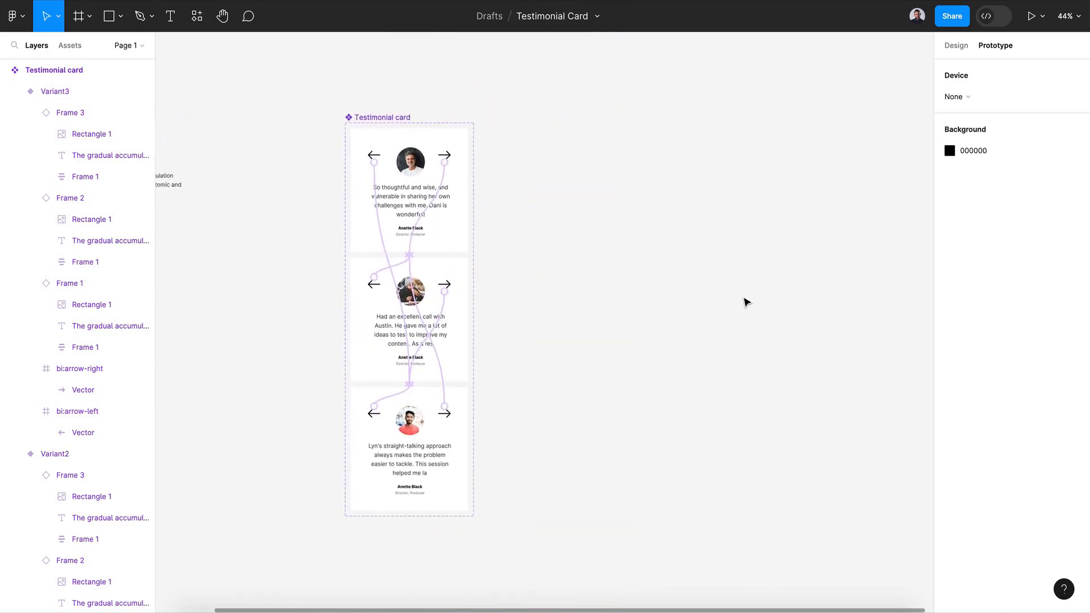
pyautogui.hscroll(2, 745, 301)
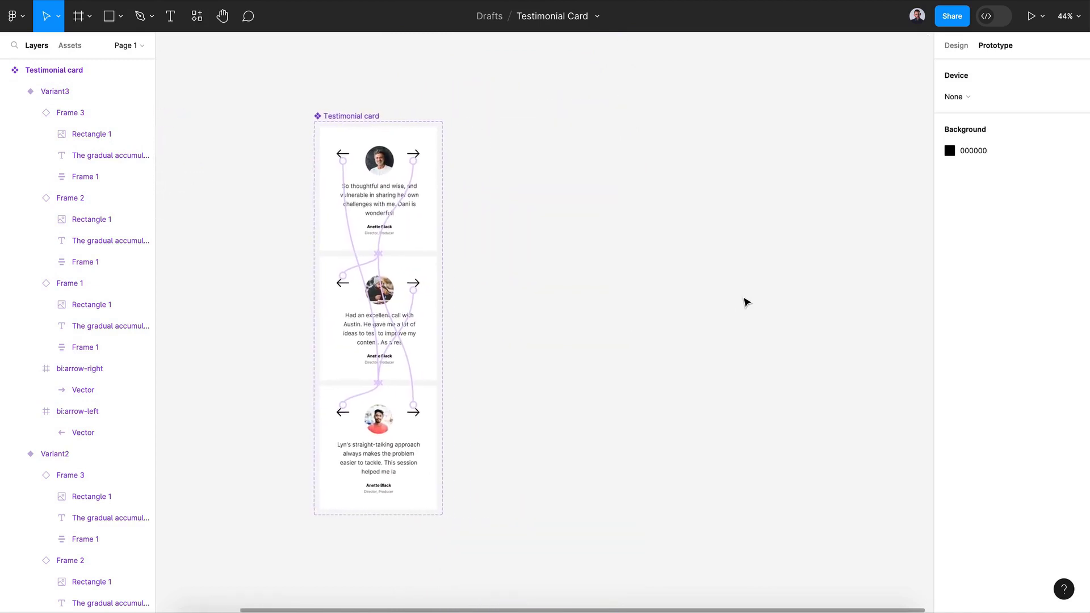
pyautogui.click(84, 24)
pyautogui.click(79, 55)
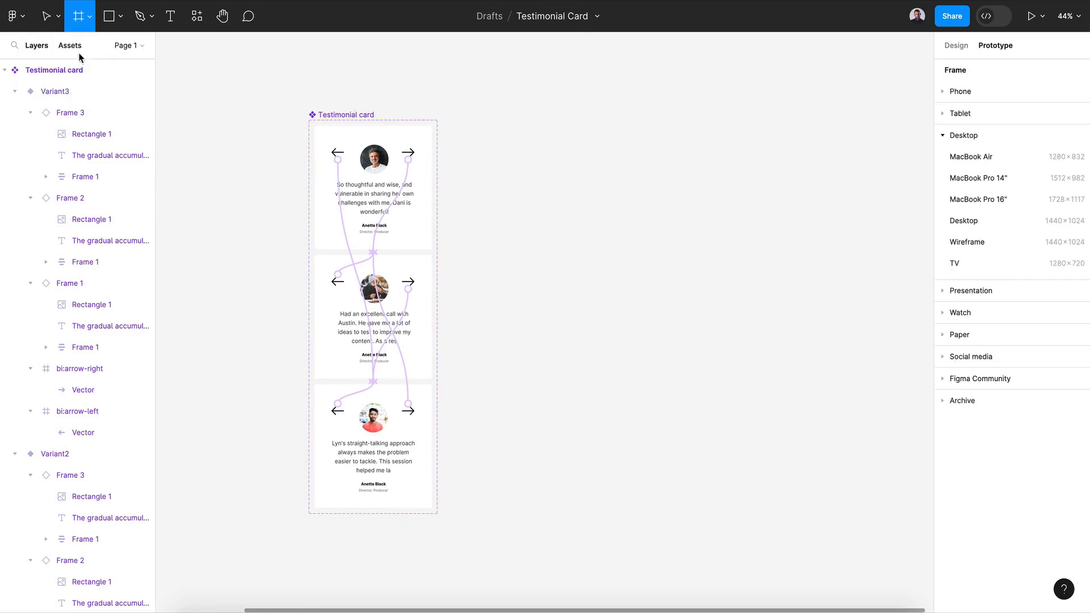
pyautogui.moveTo(554, 166); pyautogui.dragTo(859, 412)
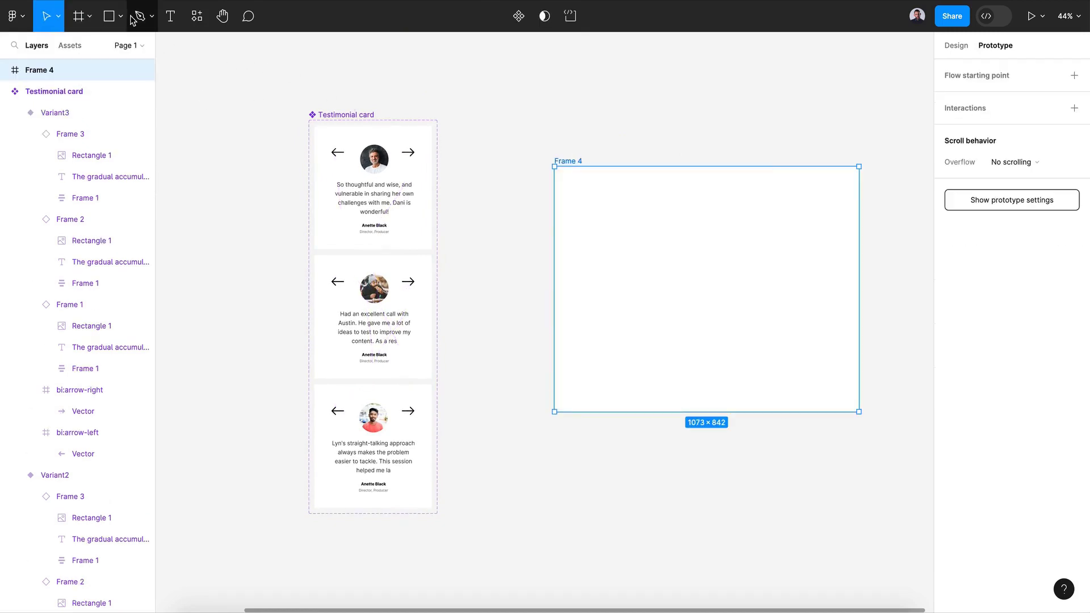
# Step: Change the new frame's fill color to the orange-yellow F1B519
pyautogui.click(955, 46)
pyautogui.click(950, 360)
pyautogui.moveTo(822, 448); pyautogui.dragTo(831, 454)
pyautogui.moveTo(909, 310); pyautogui.dragTo(910, 307)
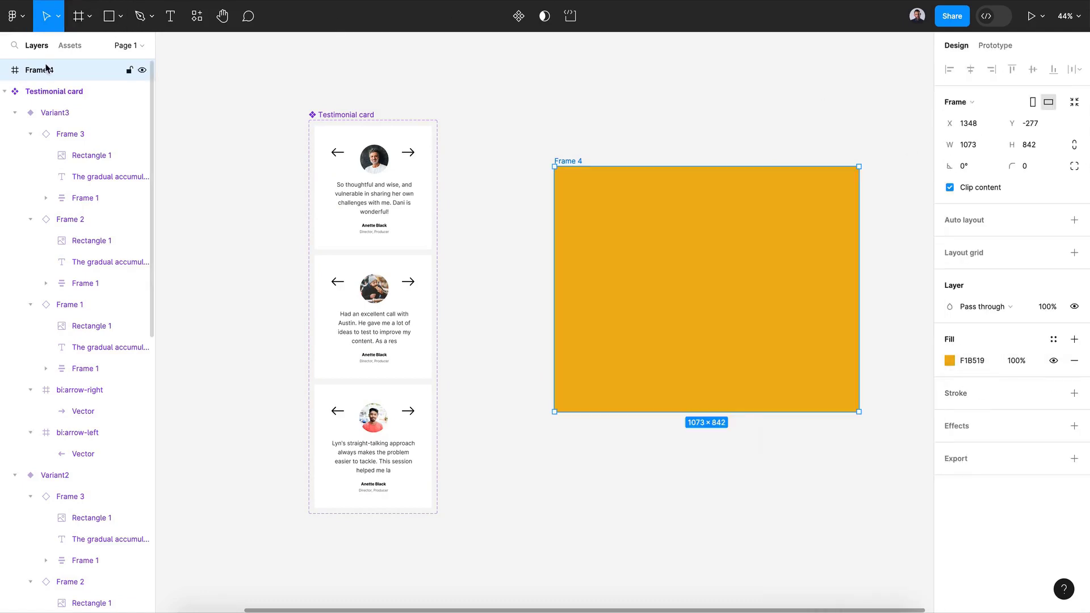
# Step: Place an instance of the local Testimonial card component inside the orange frame
pyautogui.click(60, 56)
pyautogui.moveTo(106, 185); pyautogui.dragTo(730, 291)
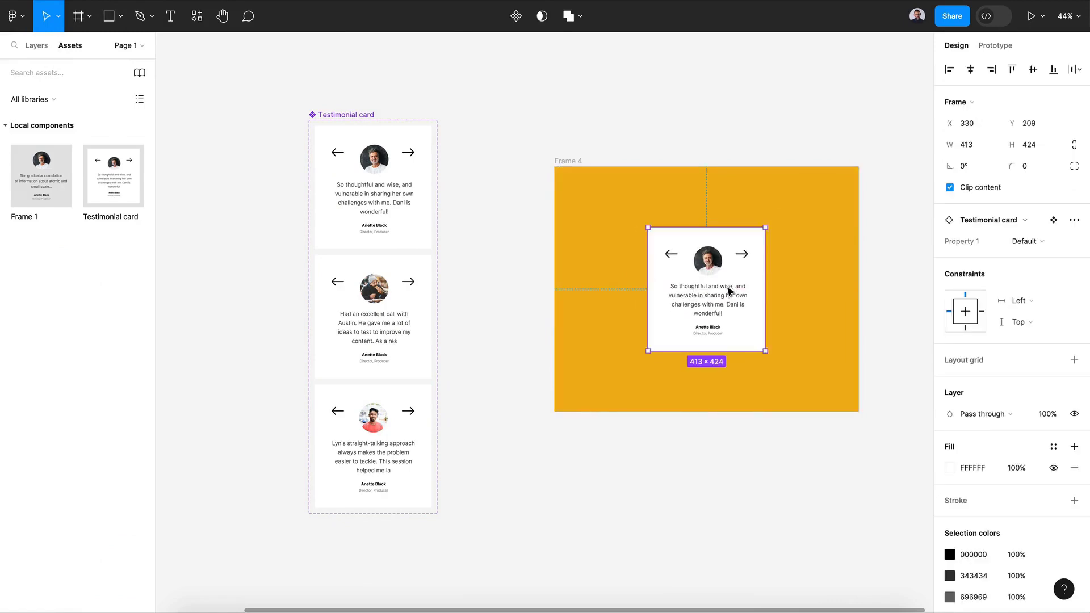
# Step: Widen the orange frame to about 1364 and center the testimonial card in it horizontally and vertically
pyautogui.scroll(-3, 727, 290)
pyautogui.hscroll(3, 727, 290)
pyautogui.click(972, 69)
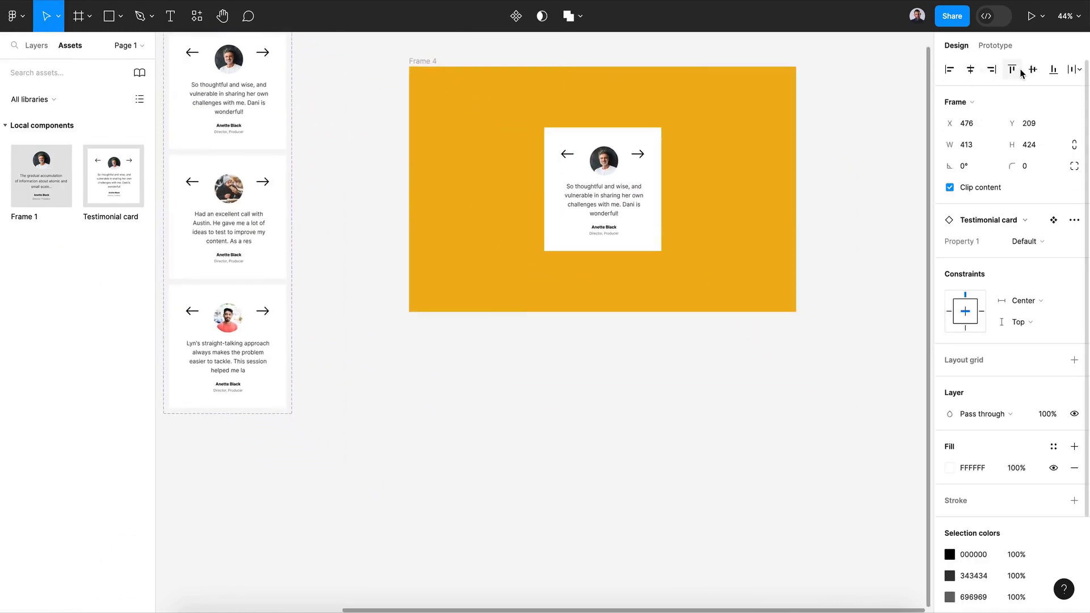
pyautogui.click(1030, 71)
# Step: Present the orange frame as a prototype and test the testimonial card's left and right arrows repeatedly
pyautogui.click(417, 78)
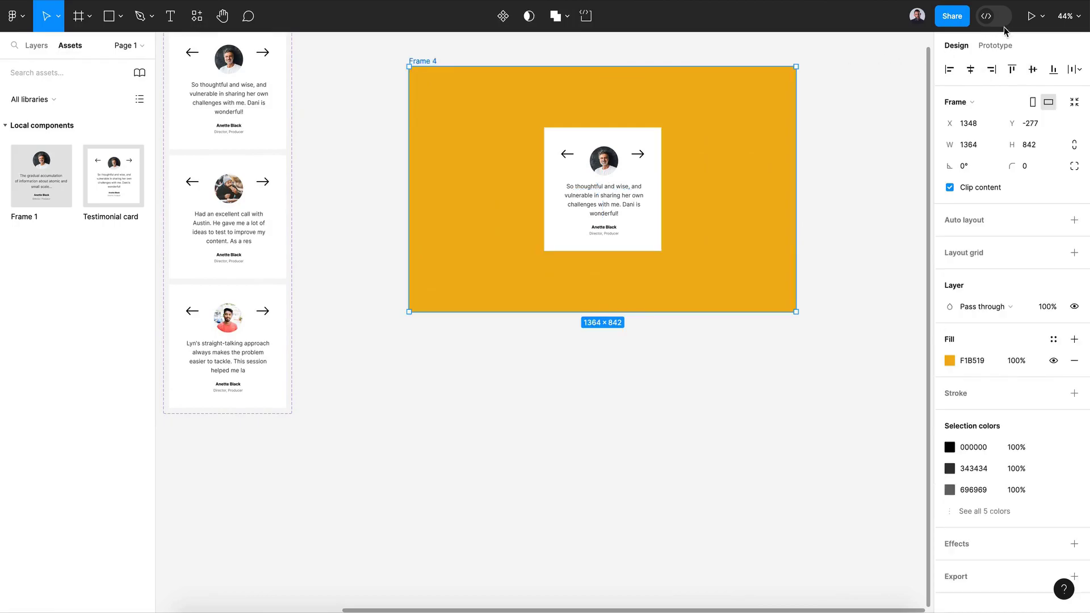
pyautogui.click(1026, 26)
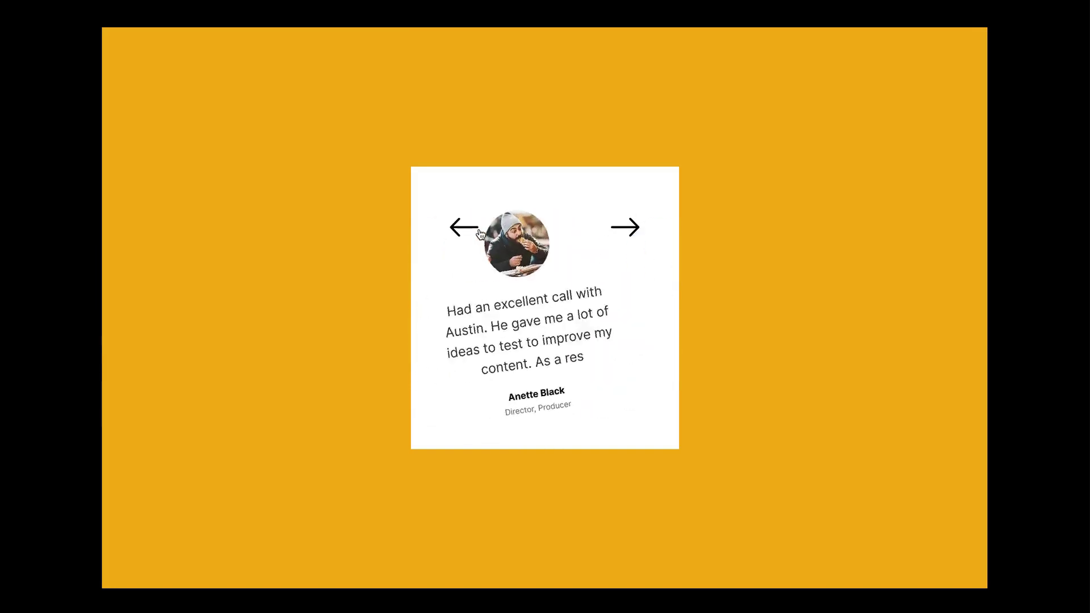
pyautogui.click(479, 231)
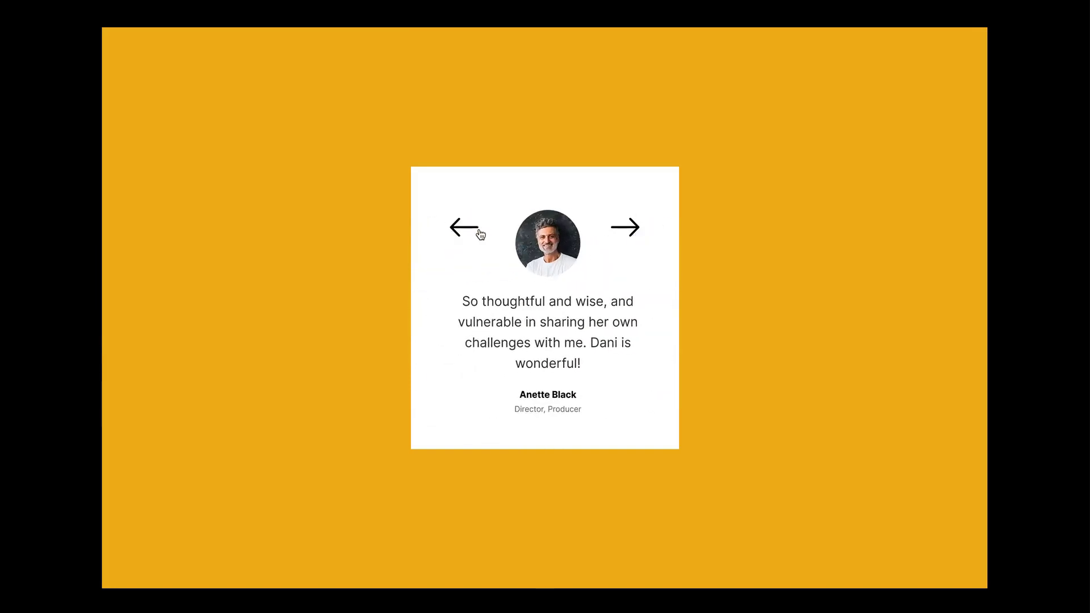
pyautogui.click(479, 233)
pyautogui.click(480, 233)
pyautogui.click(480, 232)
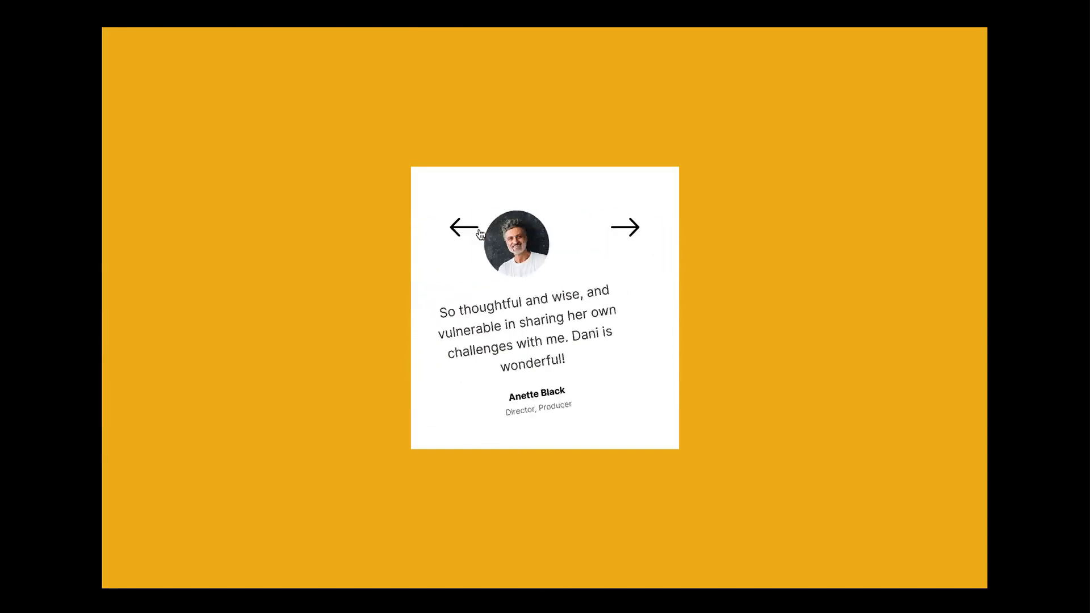
pyautogui.click(479, 233)
pyautogui.click(629, 233)
pyautogui.click(632, 232)
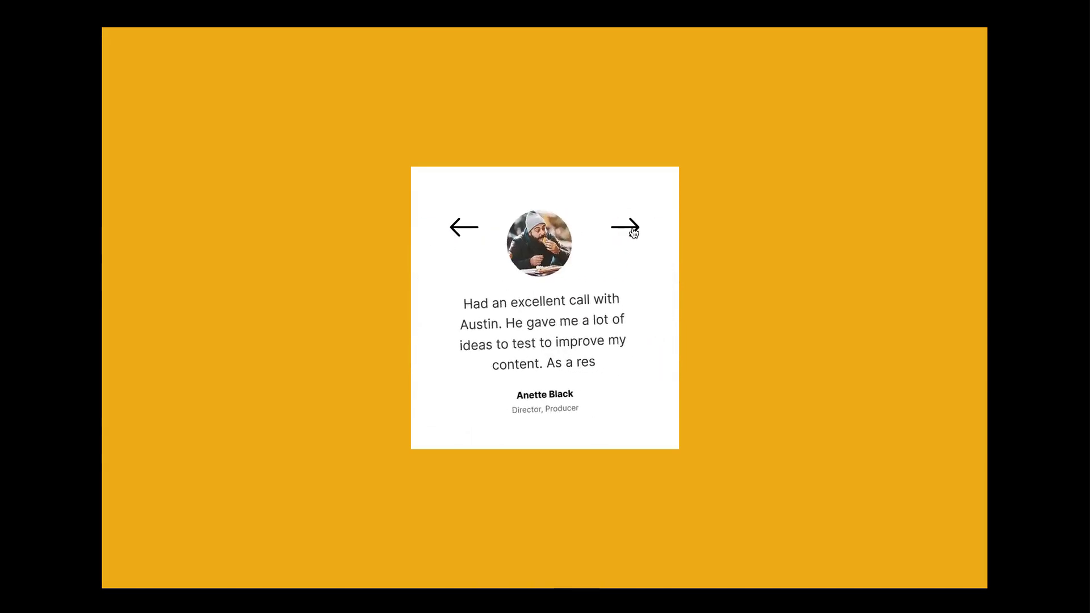
pyautogui.click(634, 232)
pyautogui.click(476, 227)
pyautogui.click(476, 227)
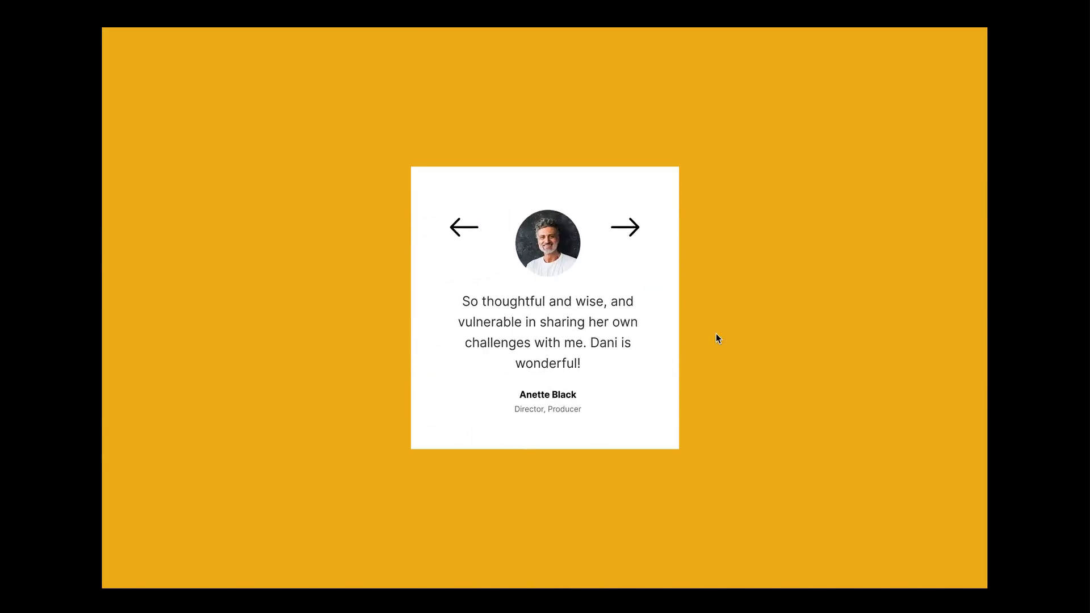